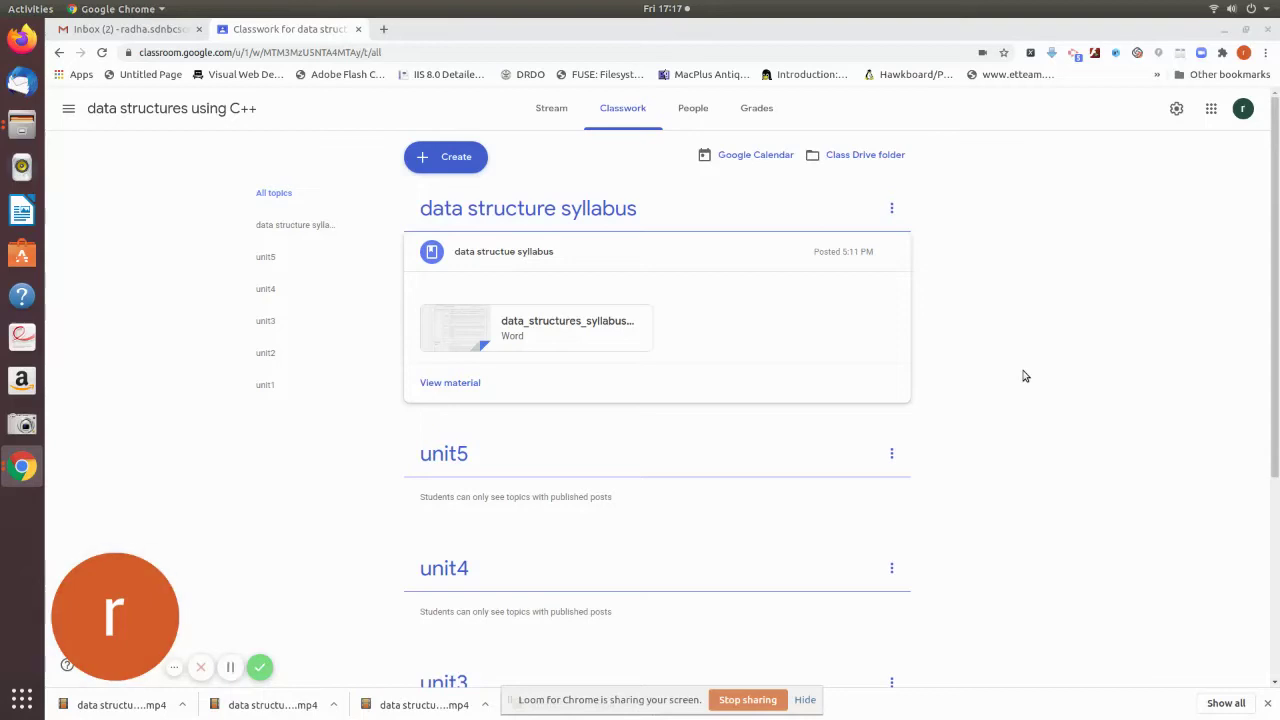
Look over the syllabus and unit topics in the classwork and start a new material post.
{"action": "scroll", "coordinate": [1024, 376], "scroll_direction": "down", "scroll_amount": 3}
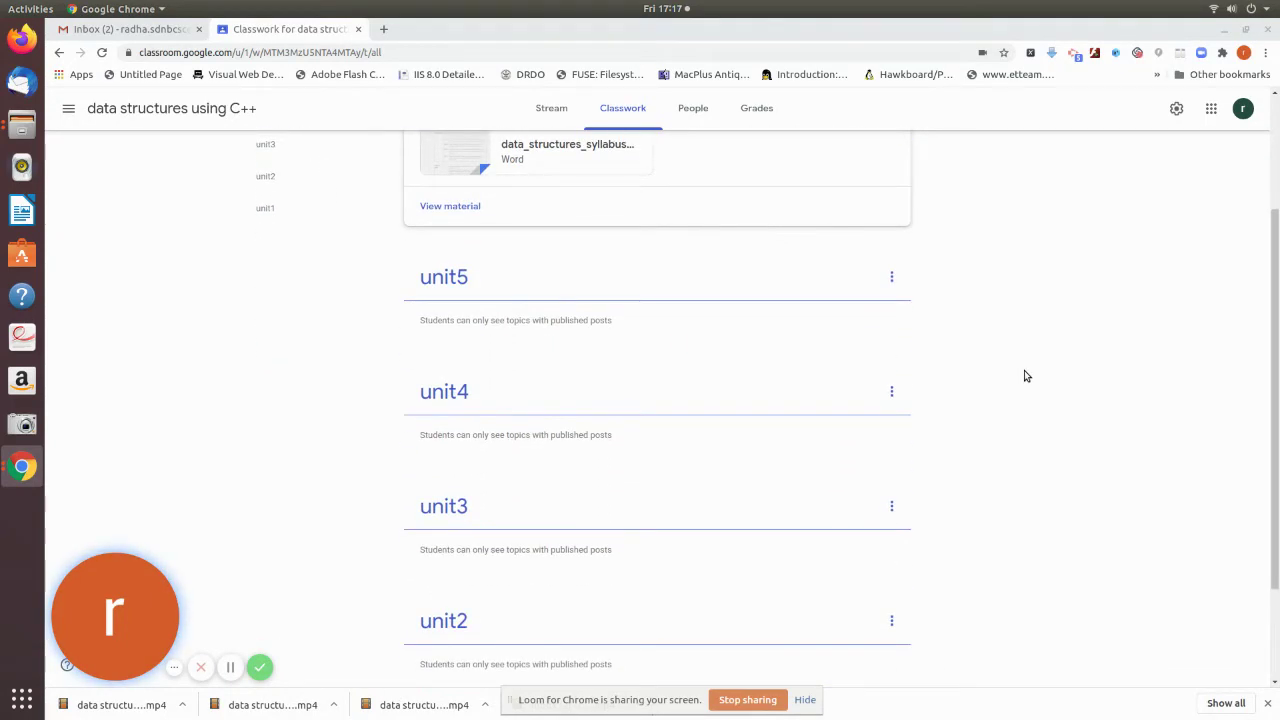
{"action": "scroll", "coordinate": [1026, 376], "scroll_direction": "down", "scroll_amount": 2}
{"action": "scroll", "coordinate": [1026, 376], "scroll_direction": "down", "scroll_amount": 1}
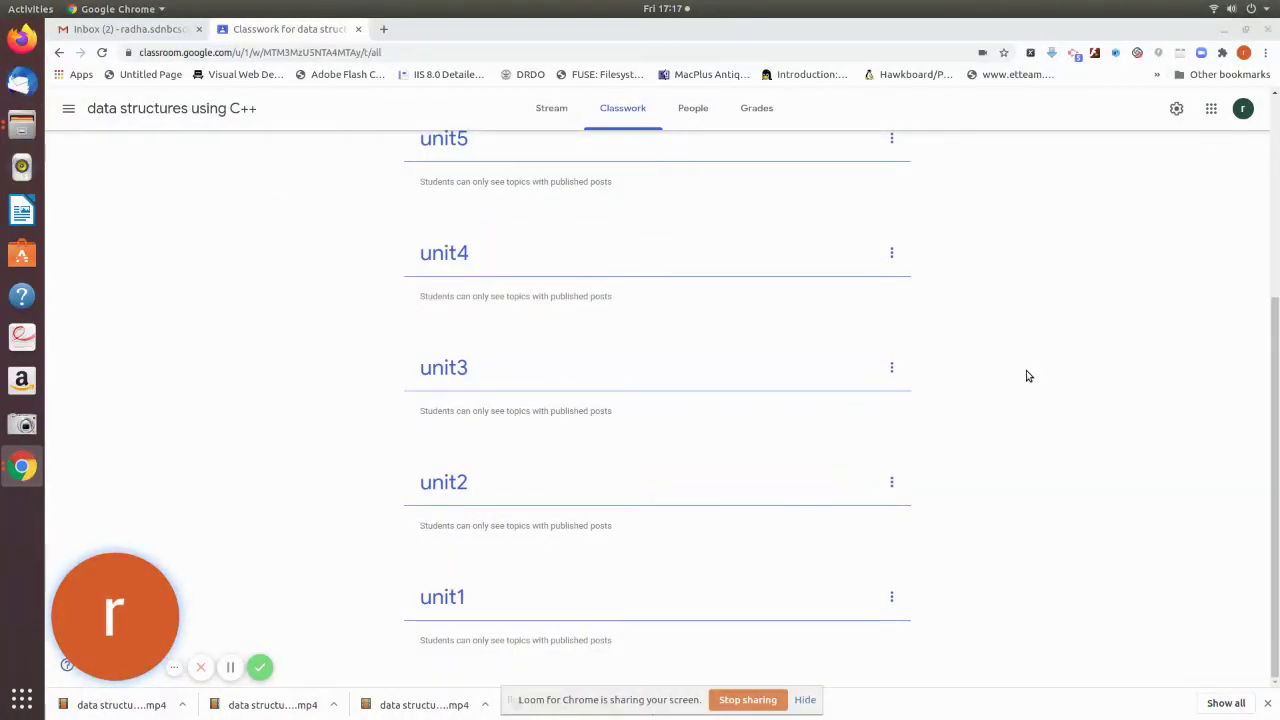
{"action": "scroll", "coordinate": [1026, 376], "scroll_direction": "up", "scroll_amount": 4}
{"action": "scroll", "coordinate": [1026, 376], "scroll_direction": "up", "scroll_amount": 2}
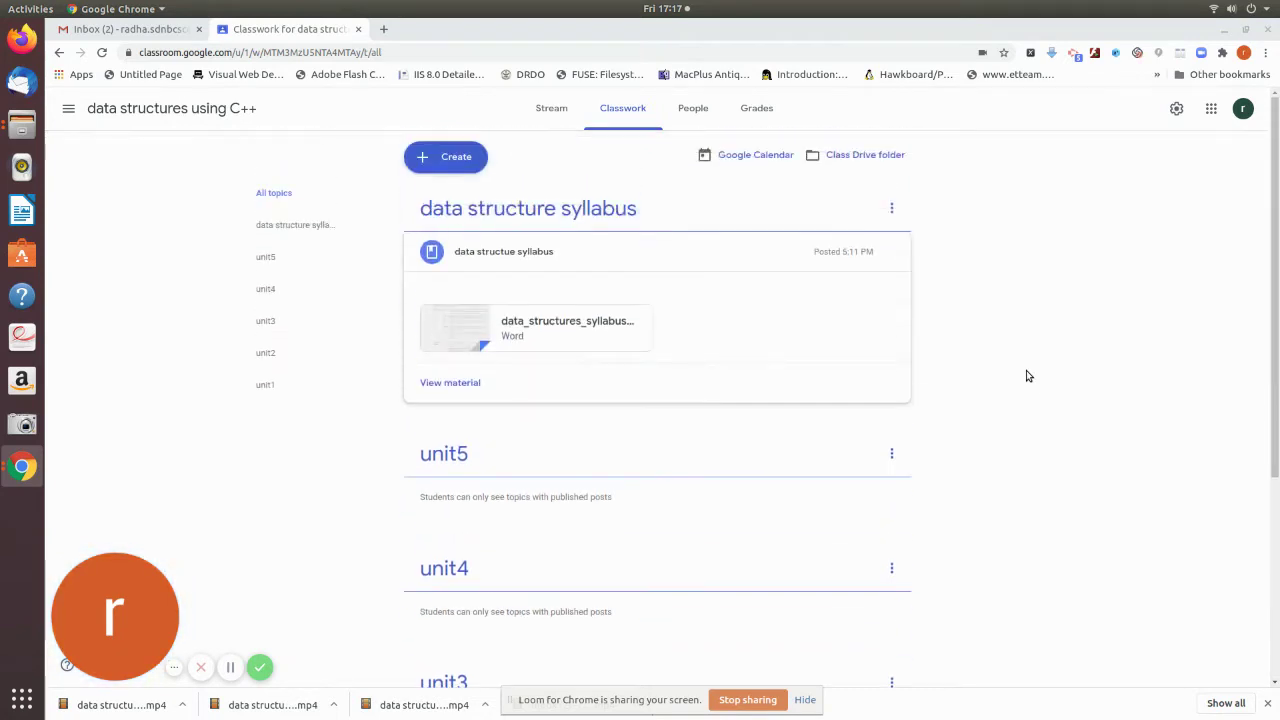
{"action": "left_click", "coordinate": [467, 156]}
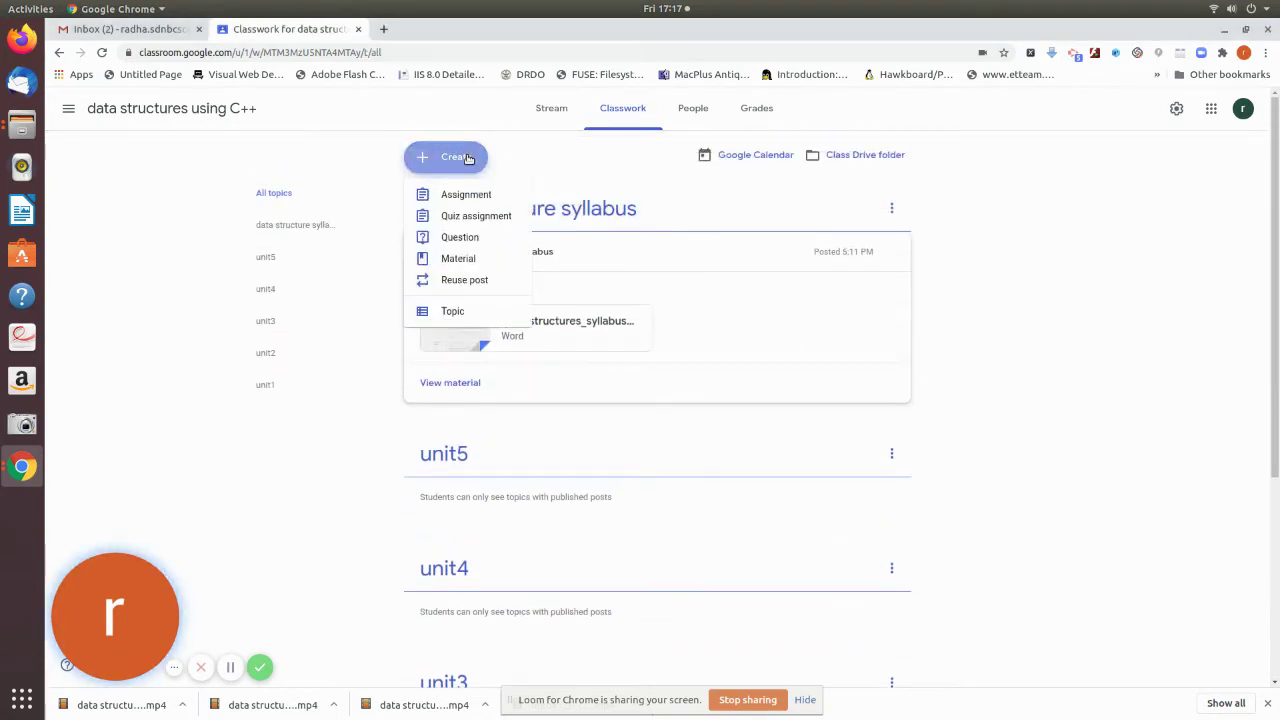
{"action": "left_click", "coordinate": [465, 263]}
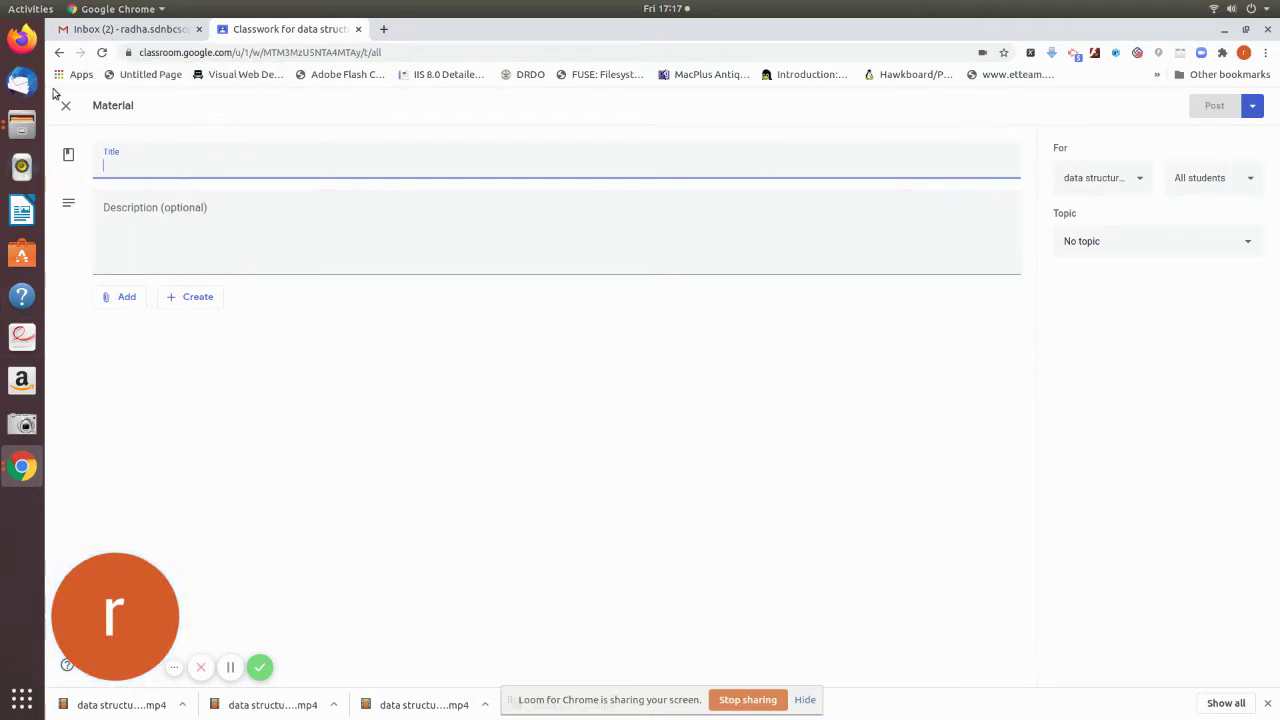
{"action": "left_click", "coordinate": [22, 125]}
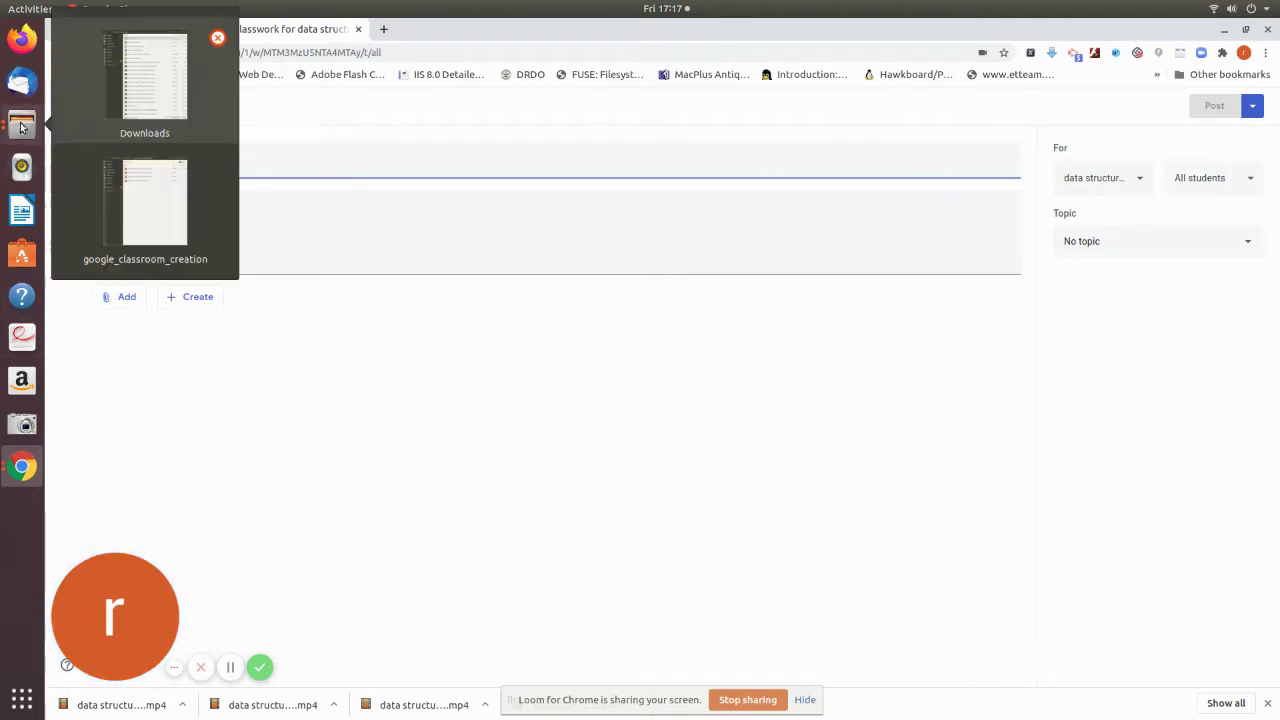
{"action": "left_click", "coordinate": [144, 52]}
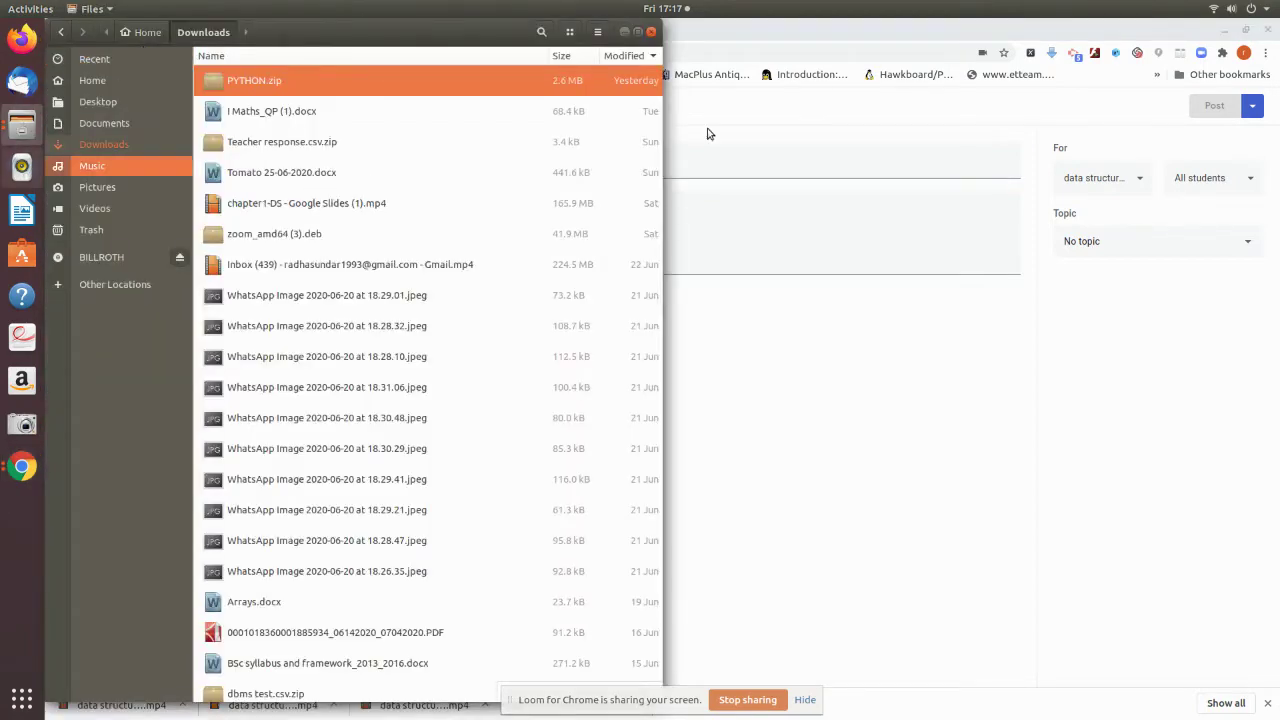
{"action": "left_click", "coordinate": [651, 31]}
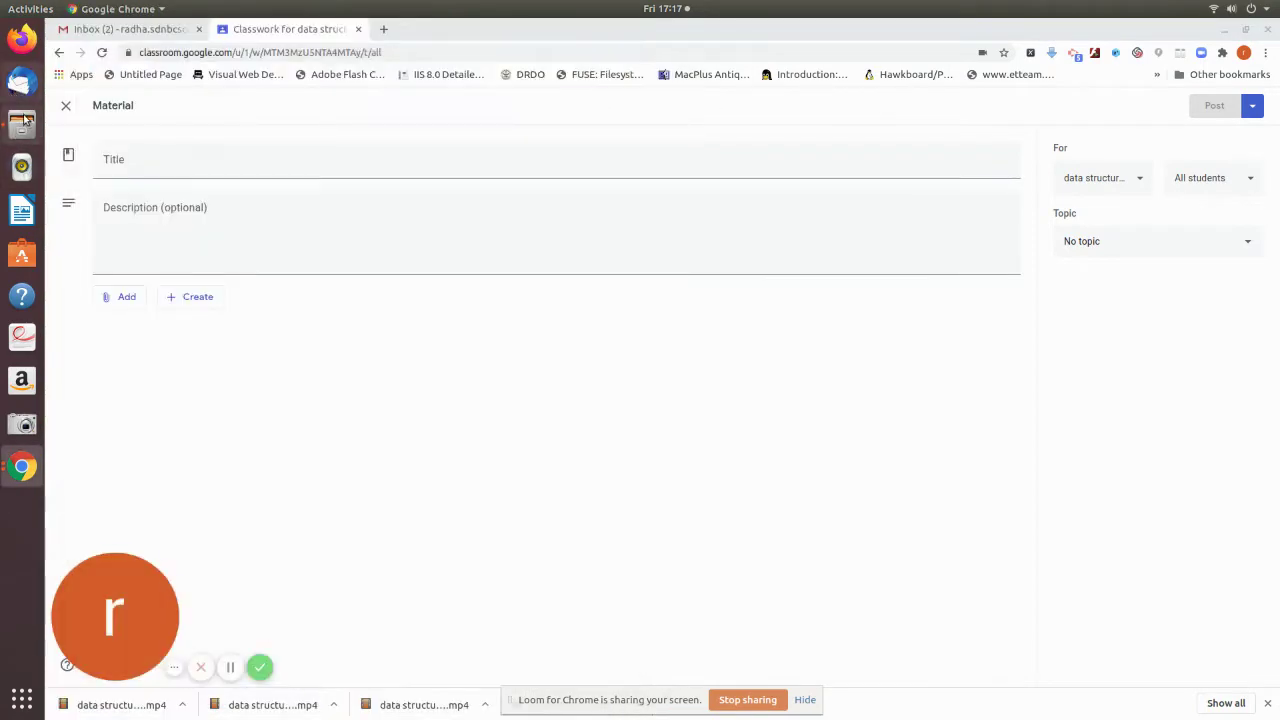
Switch to the file manager and open the data_stru_theory folder inside datastructures_prg on New Volume.
{"action": "left_click", "coordinate": [22, 125]}
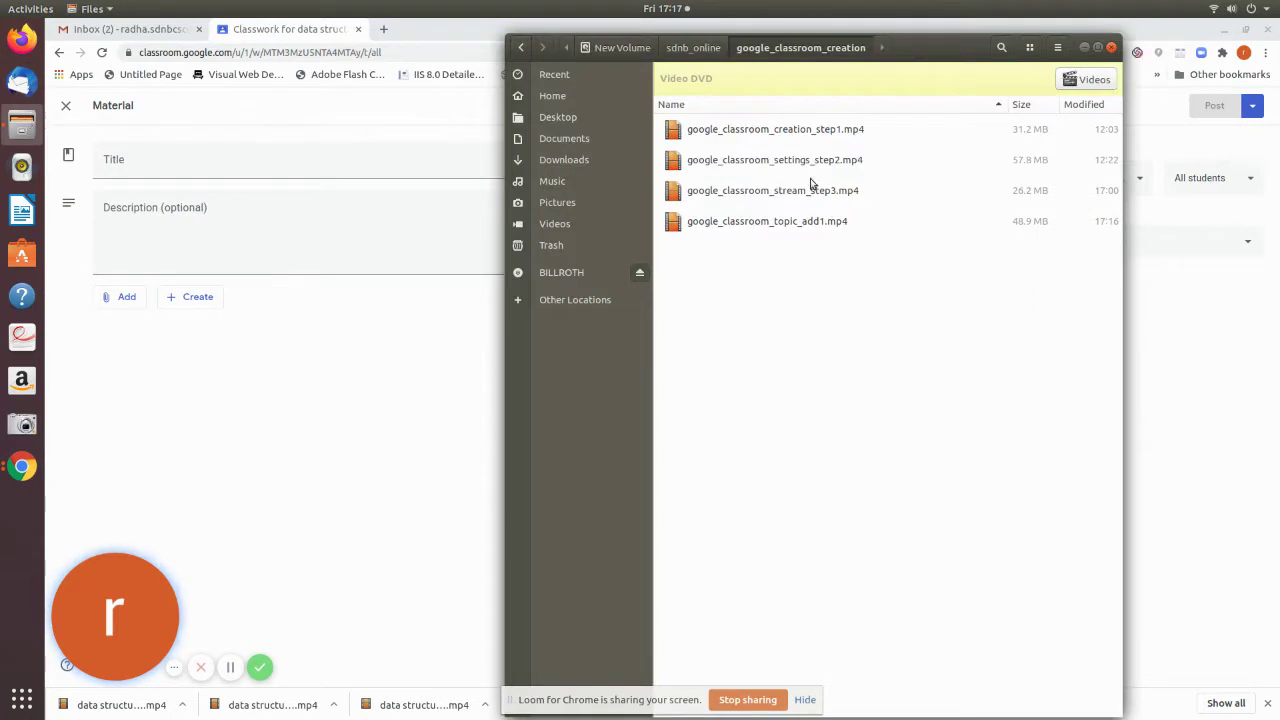
{"action": "left_click", "coordinate": [555, 302]}
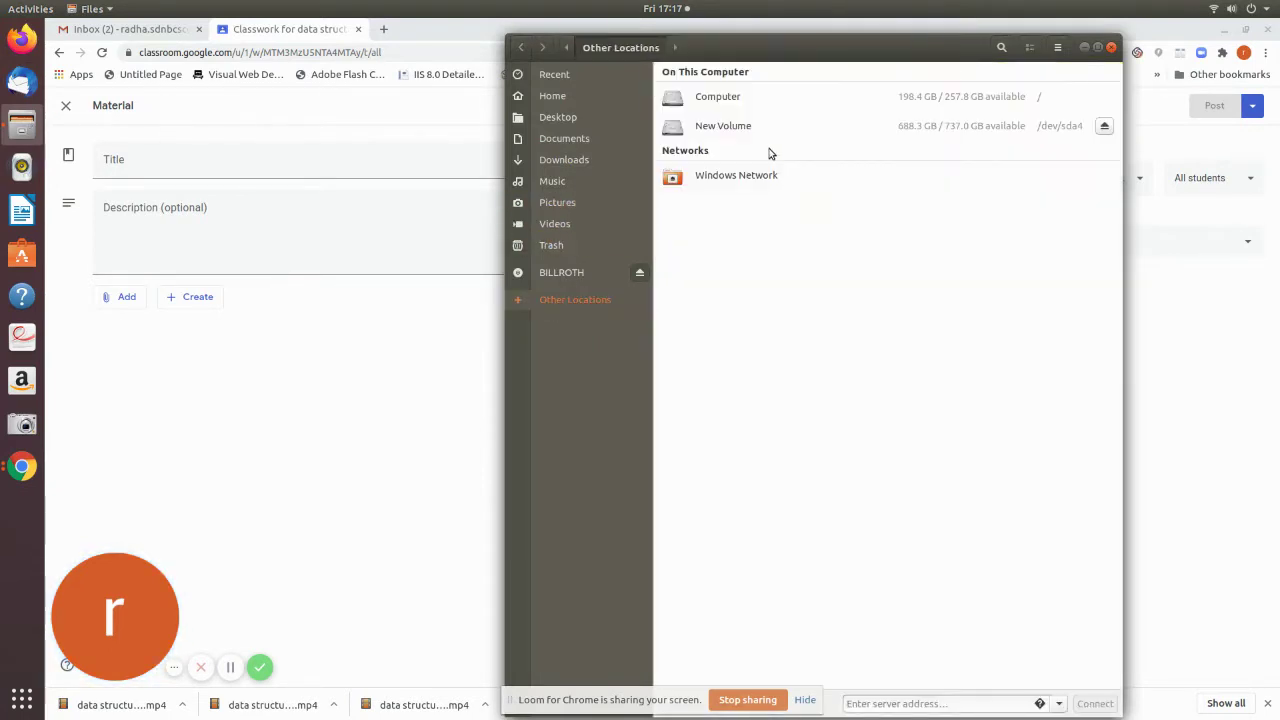
{"action": "left_click", "coordinate": [764, 130]}
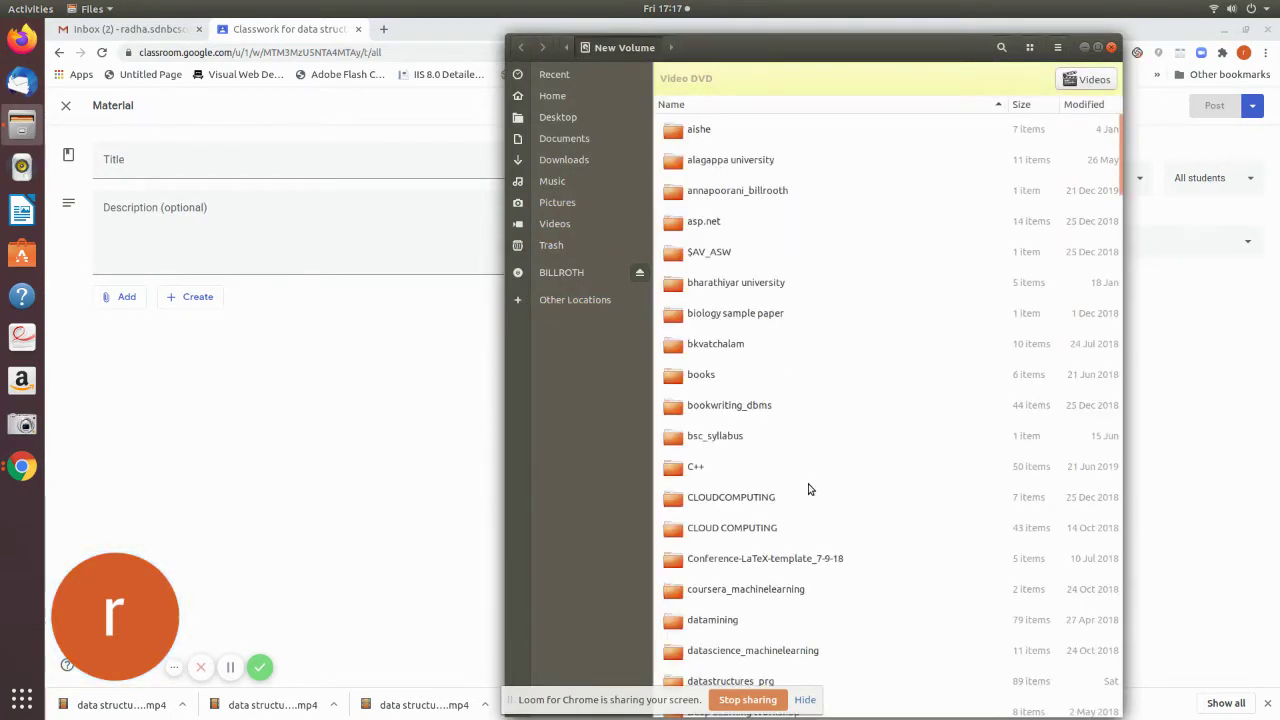
{"action": "scroll", "coordinate": [808, 489], "scroll_direction": "down", "scroll_amount": 5}
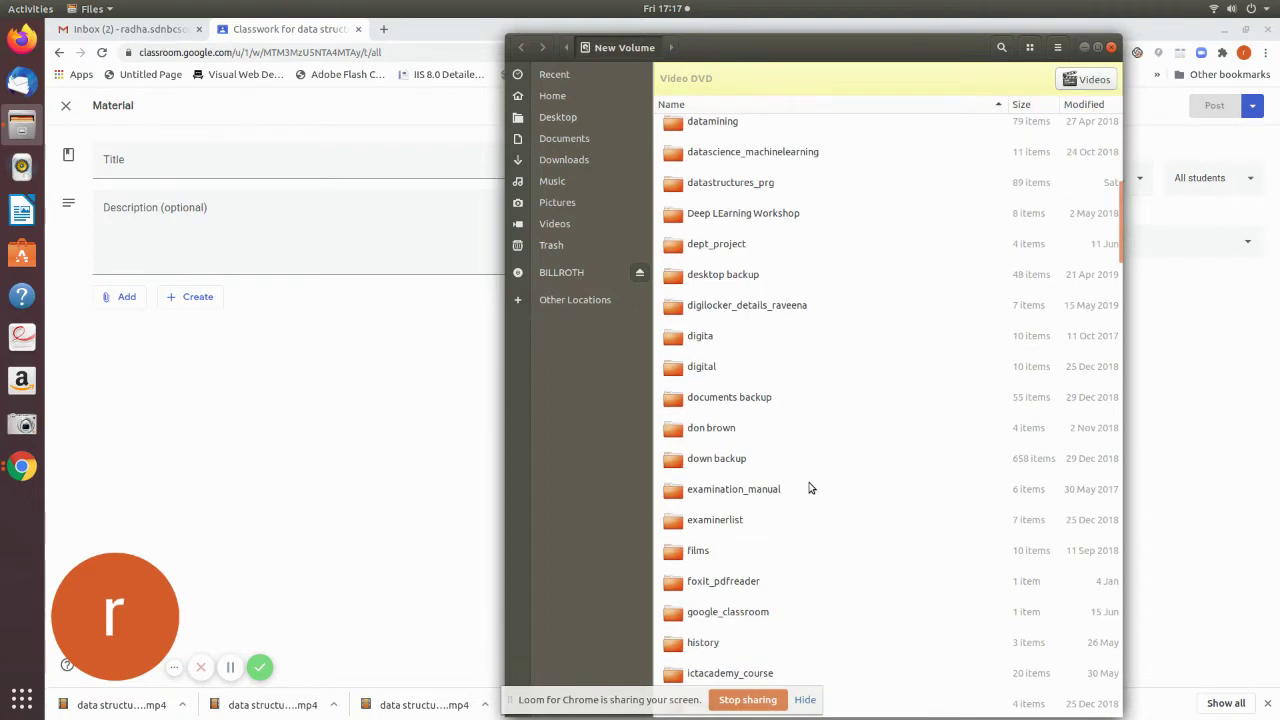
{"action": "double_click", "coordinate": [766, 182]}
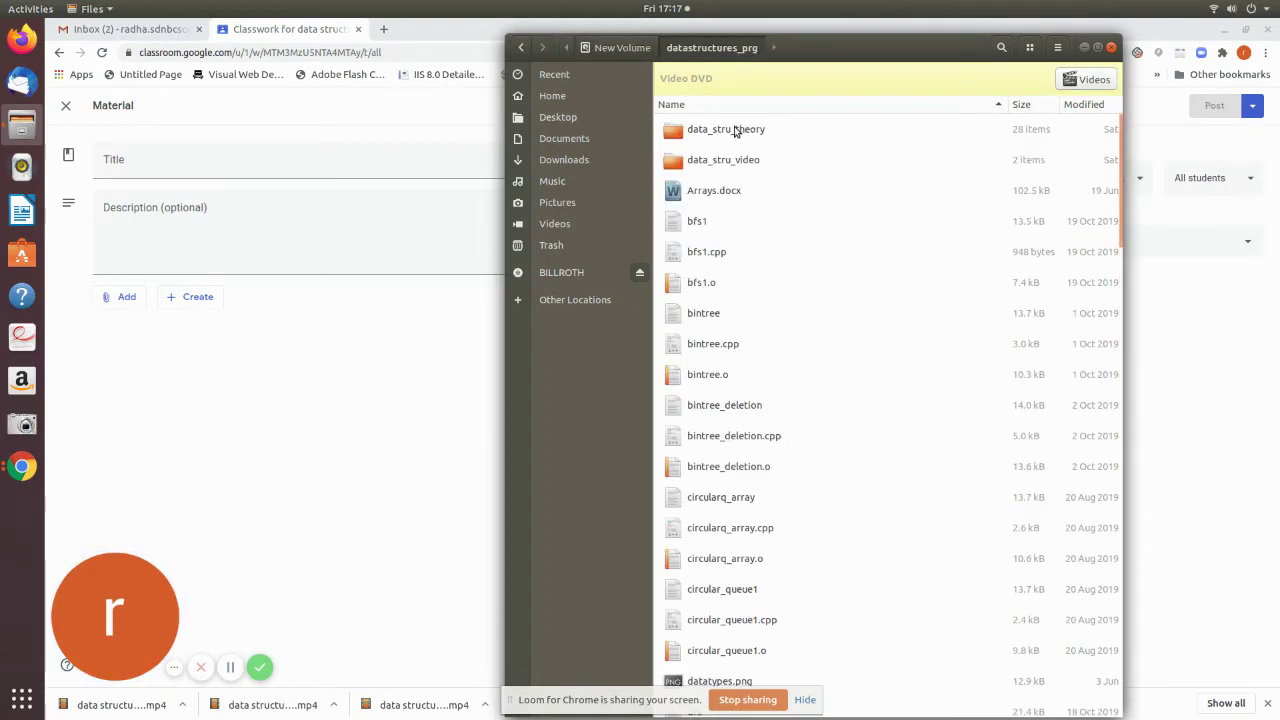
{"action": "double_click", "coordinate": [737, 130]}
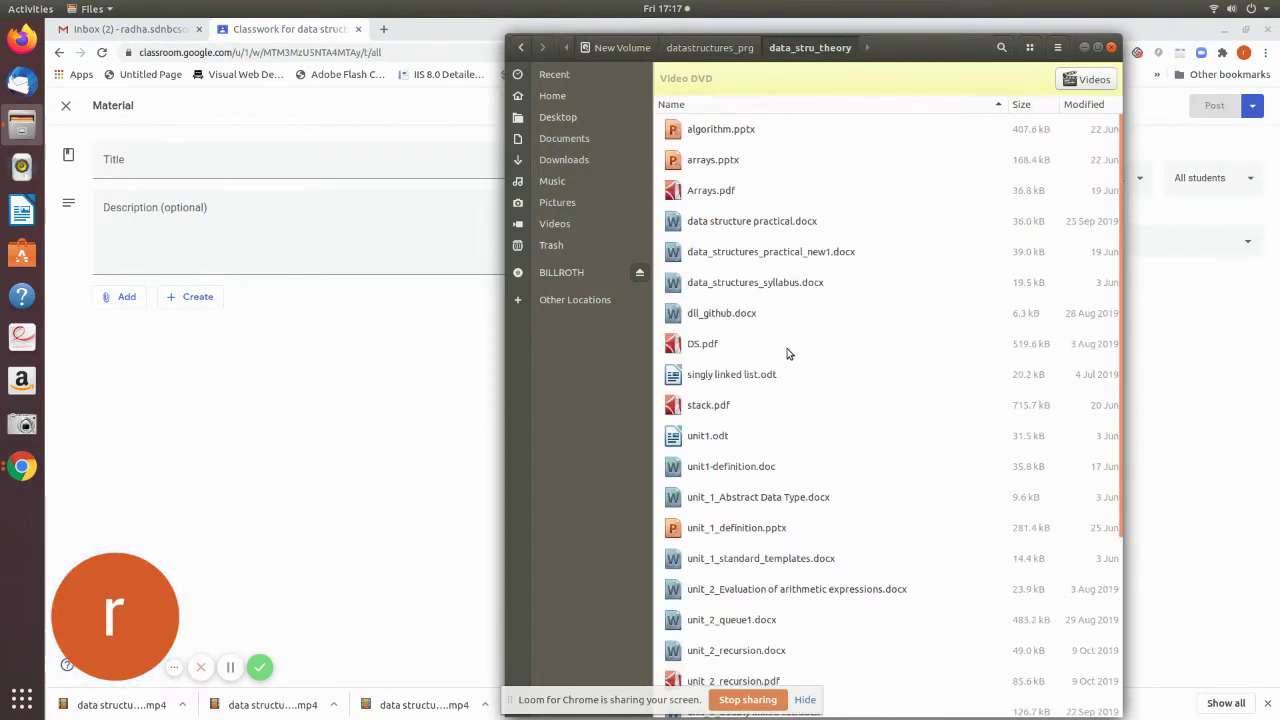
Open data_structures_syllabus.docx to read the course outline, completing LibreOffice's recovery of basic statistics for business and economics.odt.
{"action": "double_click", "coordinate": [790, 283]}
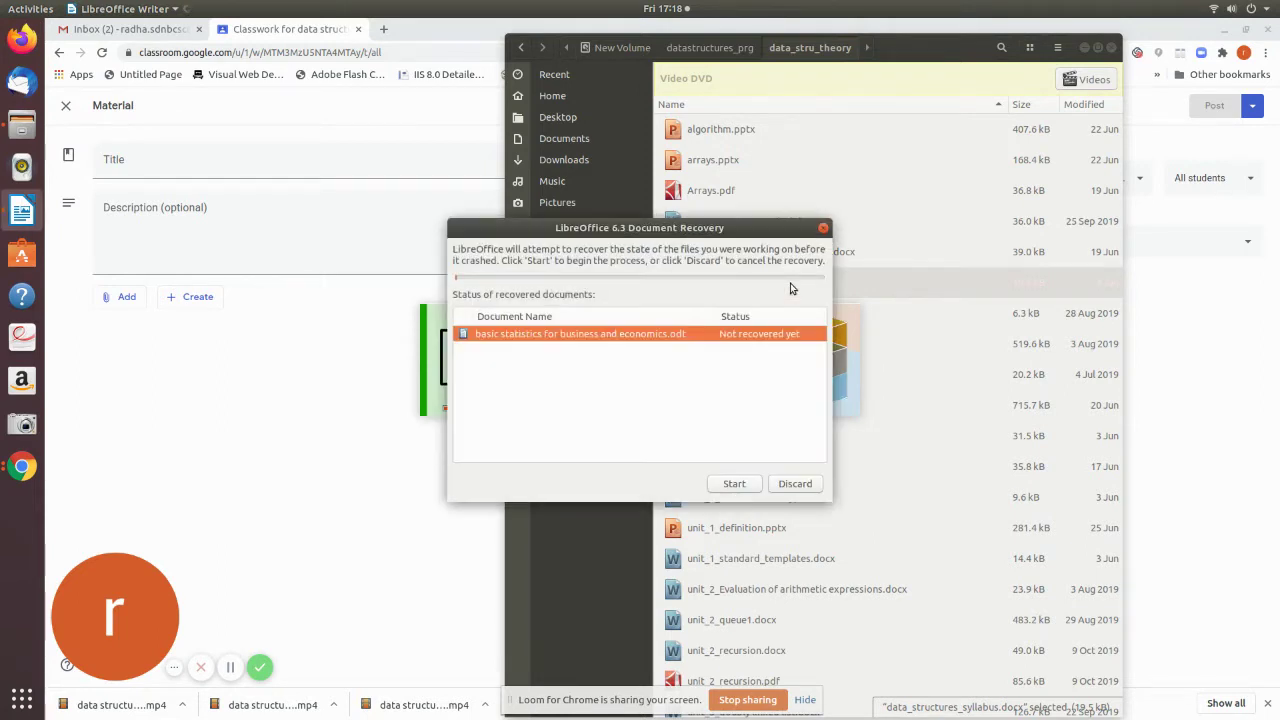
{"action": "left_click", "coordinate": [745, 486]}
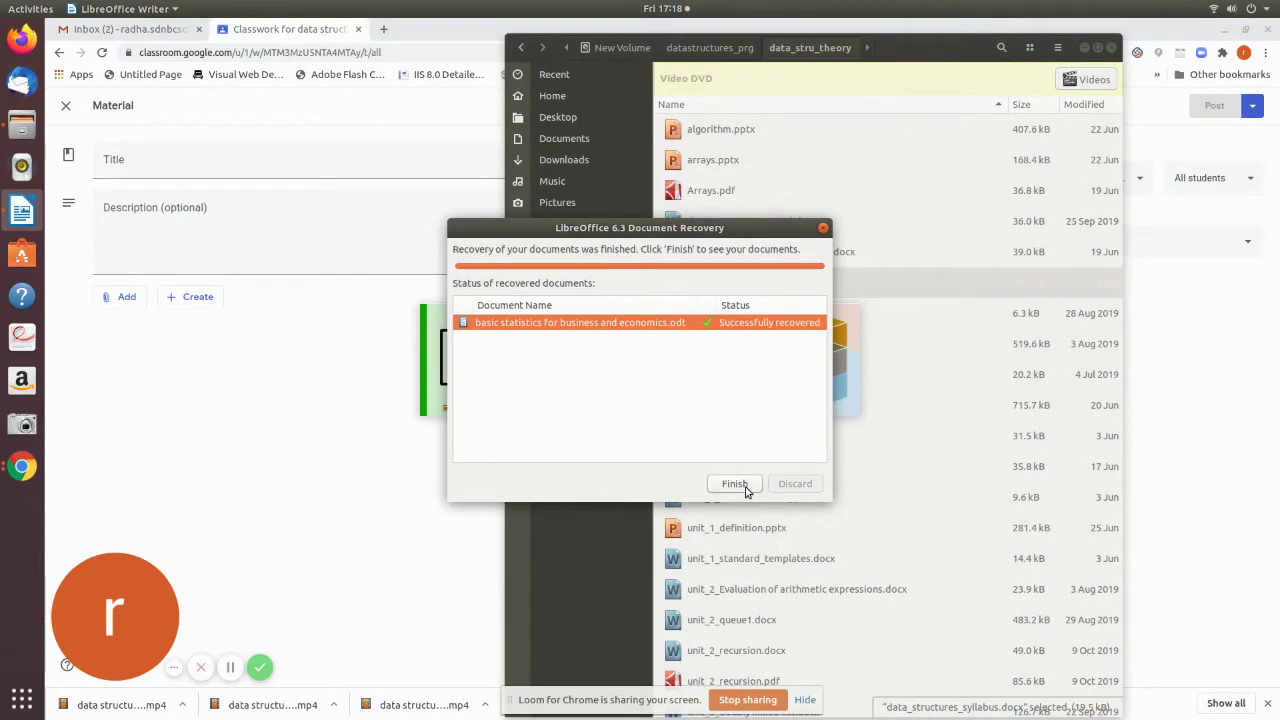
{"action": "left_click", "coordinate": [745, 487]}
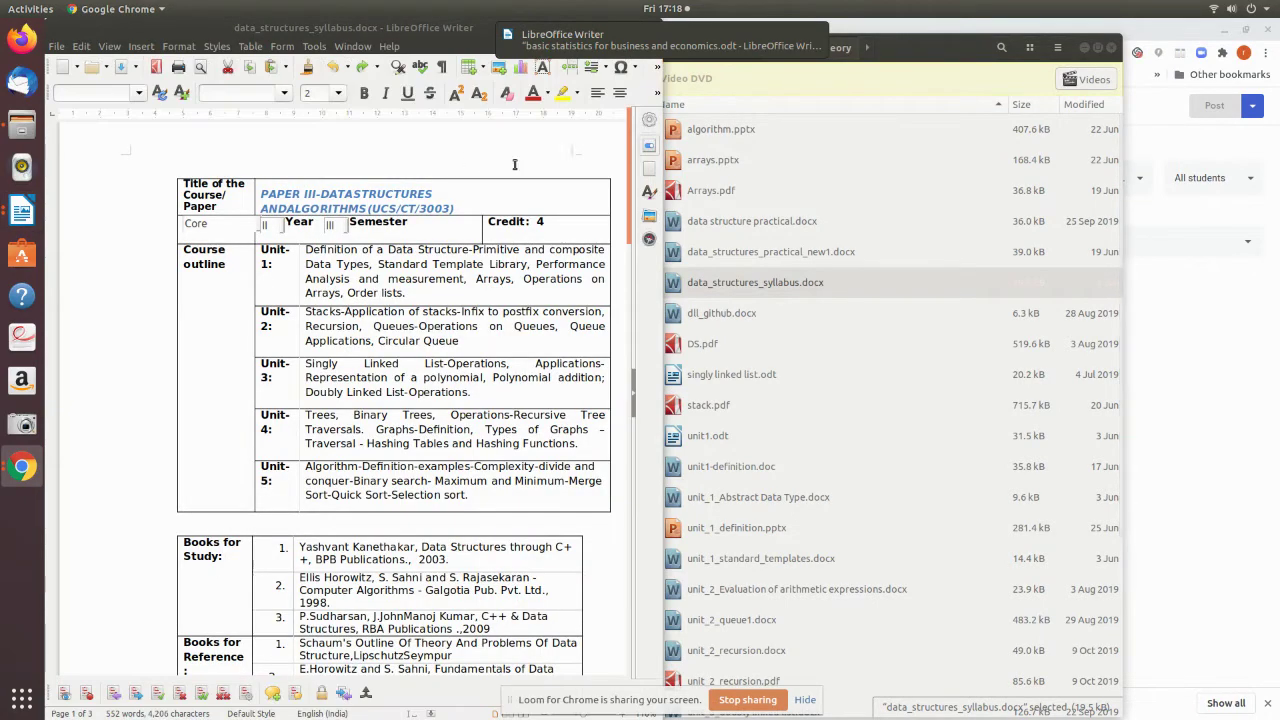
Minimize the document windows, examine the unit files in the data_stru_theory folder and close the file manager.
{"action": "left_click", "coordinate": [1084, 47]}
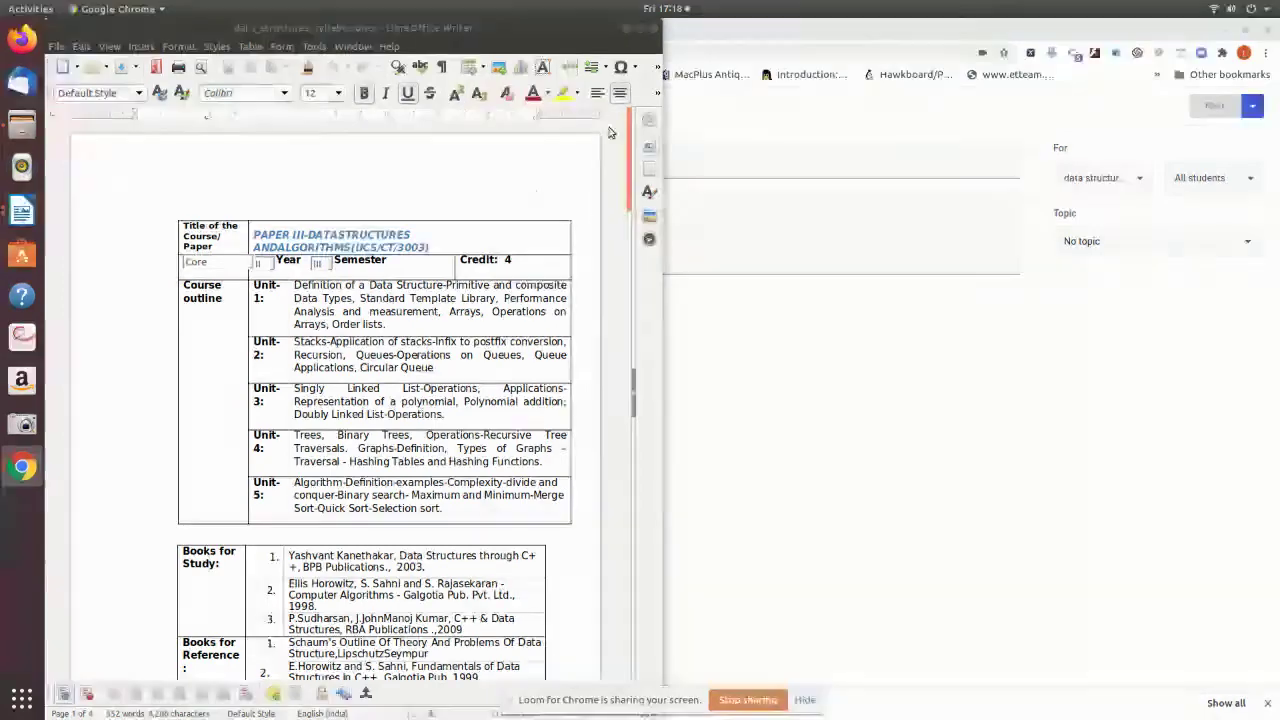
{"action": "left_click", "coordinate": [627, 30]}
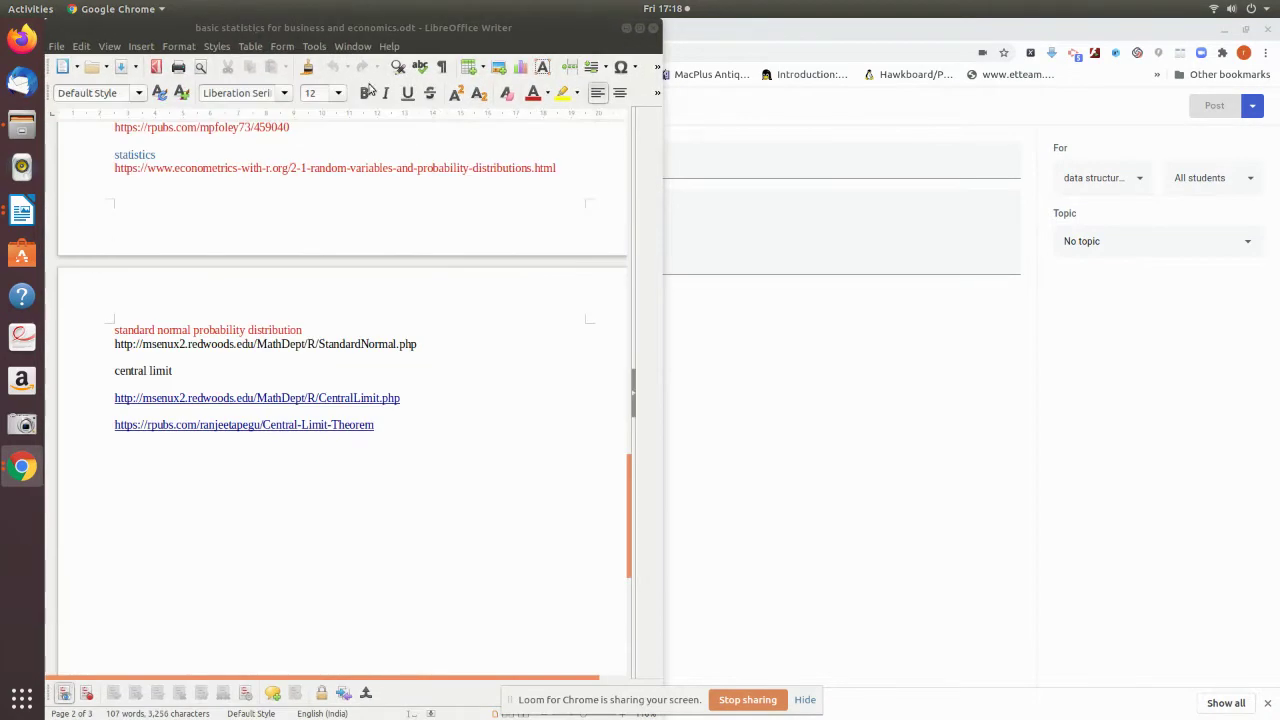
{"action": "left_click", "coordinate": [627, 30]}
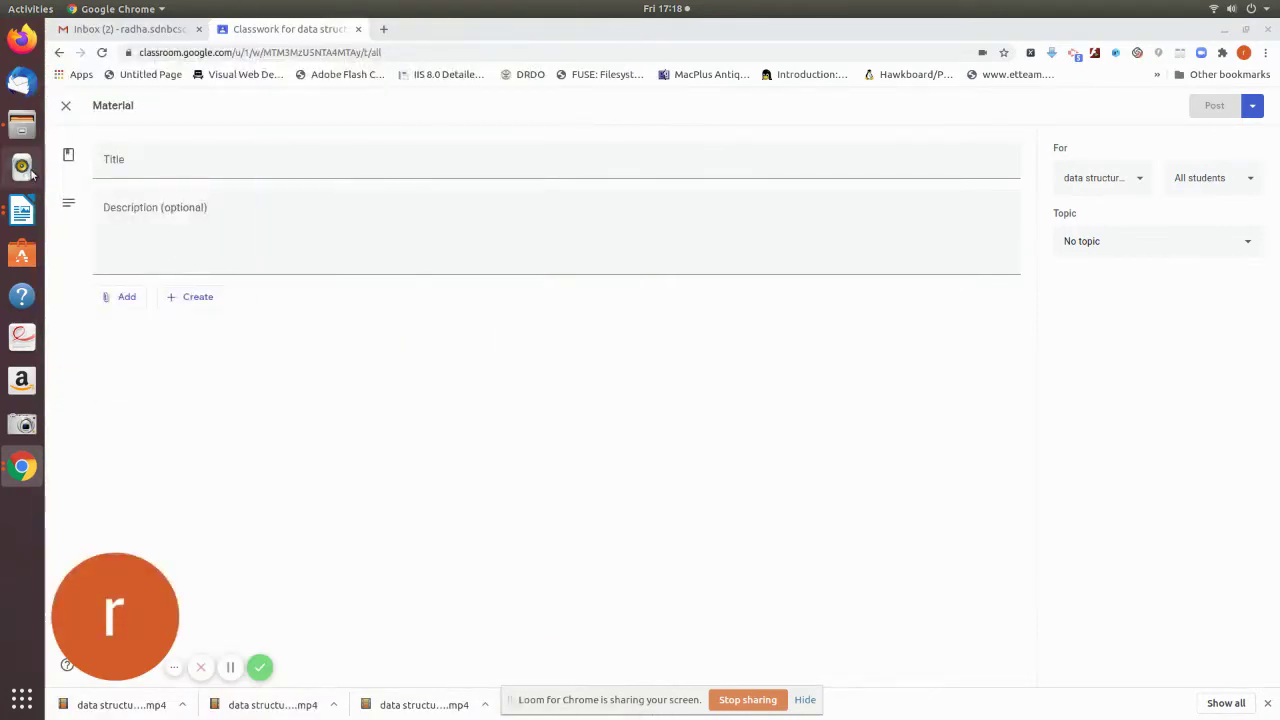
{"action": "left_click", "coordinate": [33, 121]}
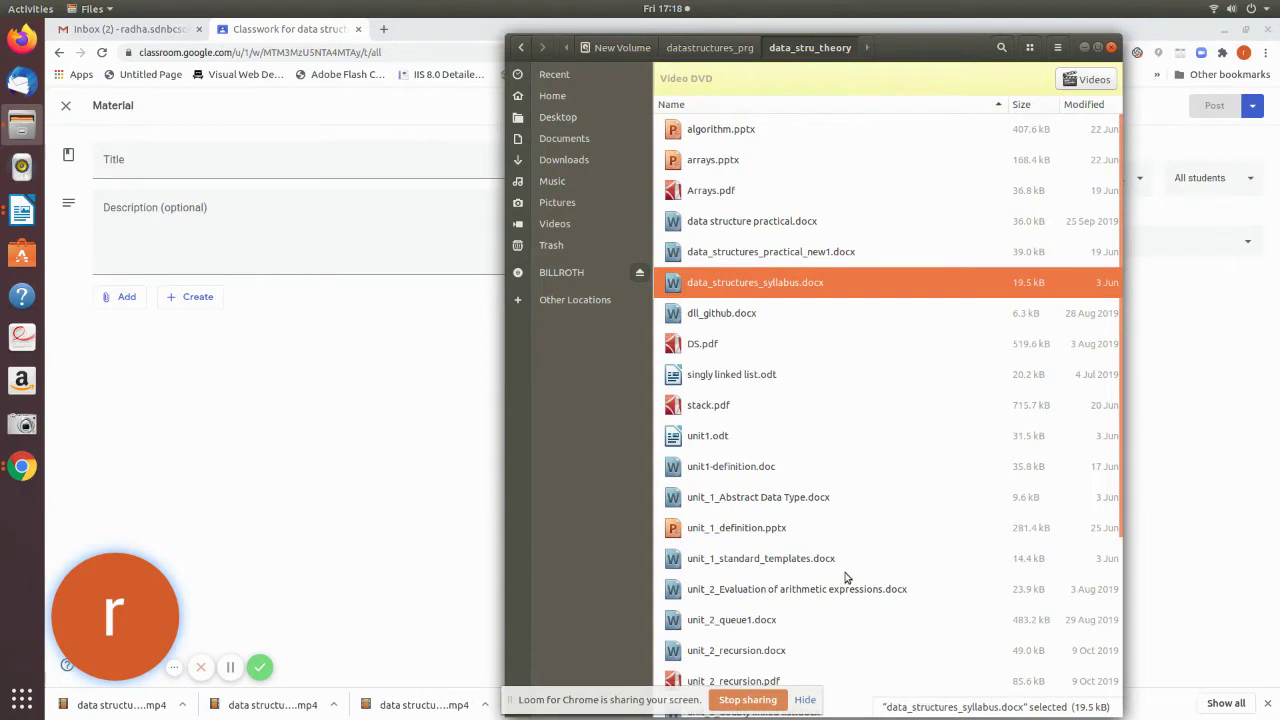
{"action": "left_click", "coordinate": [1111, 47]}
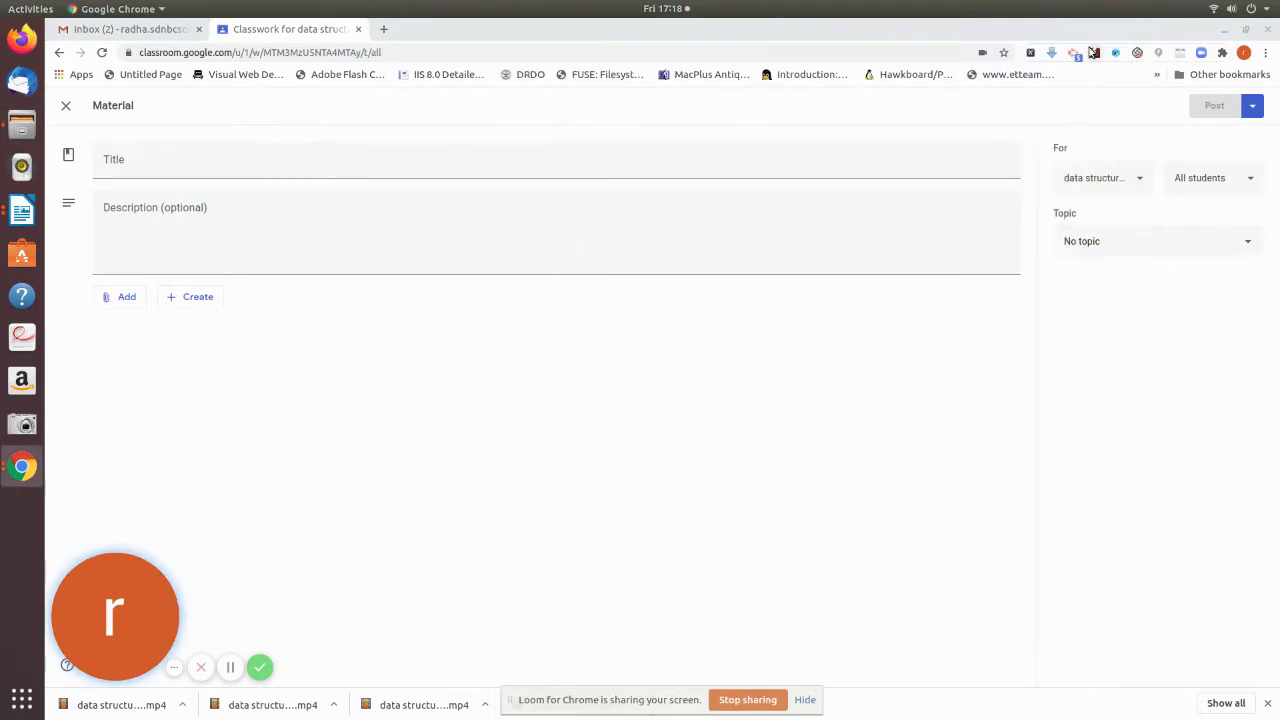
Title the new material "definition - data structures".
{"action": "left_click", "coordinate": [117, 165]}
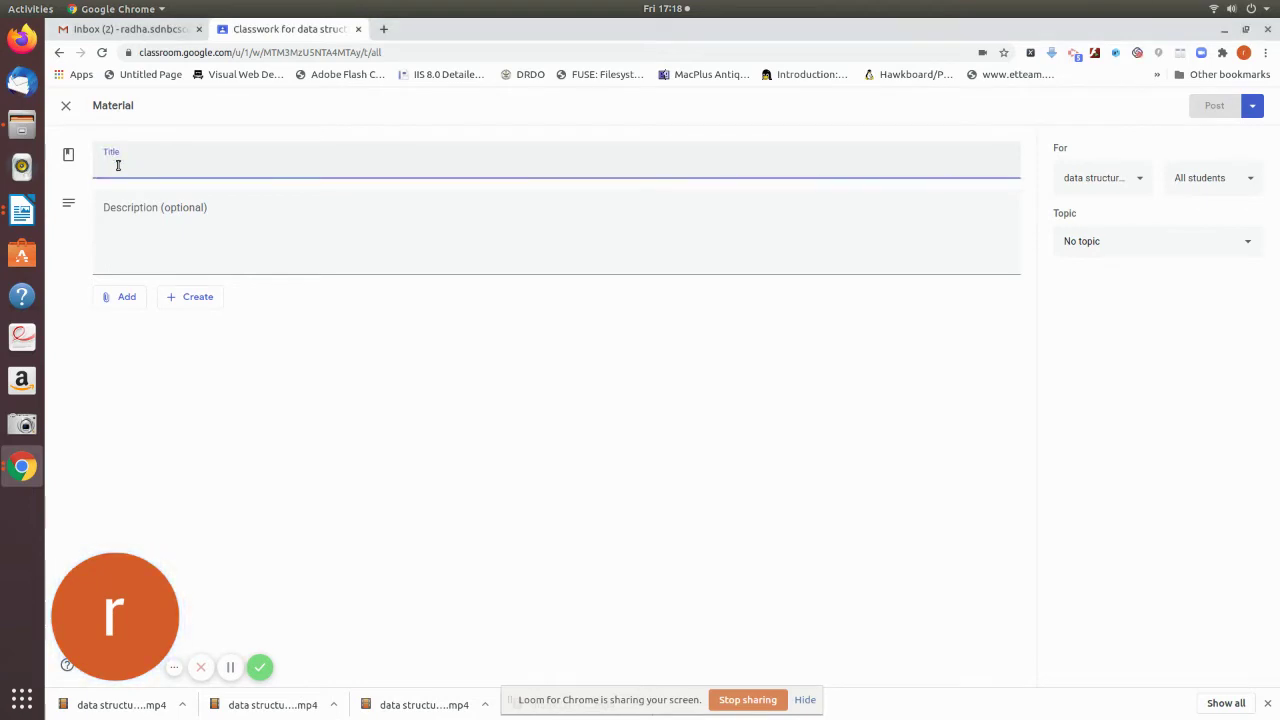
{"action": "type", "text": "de"}
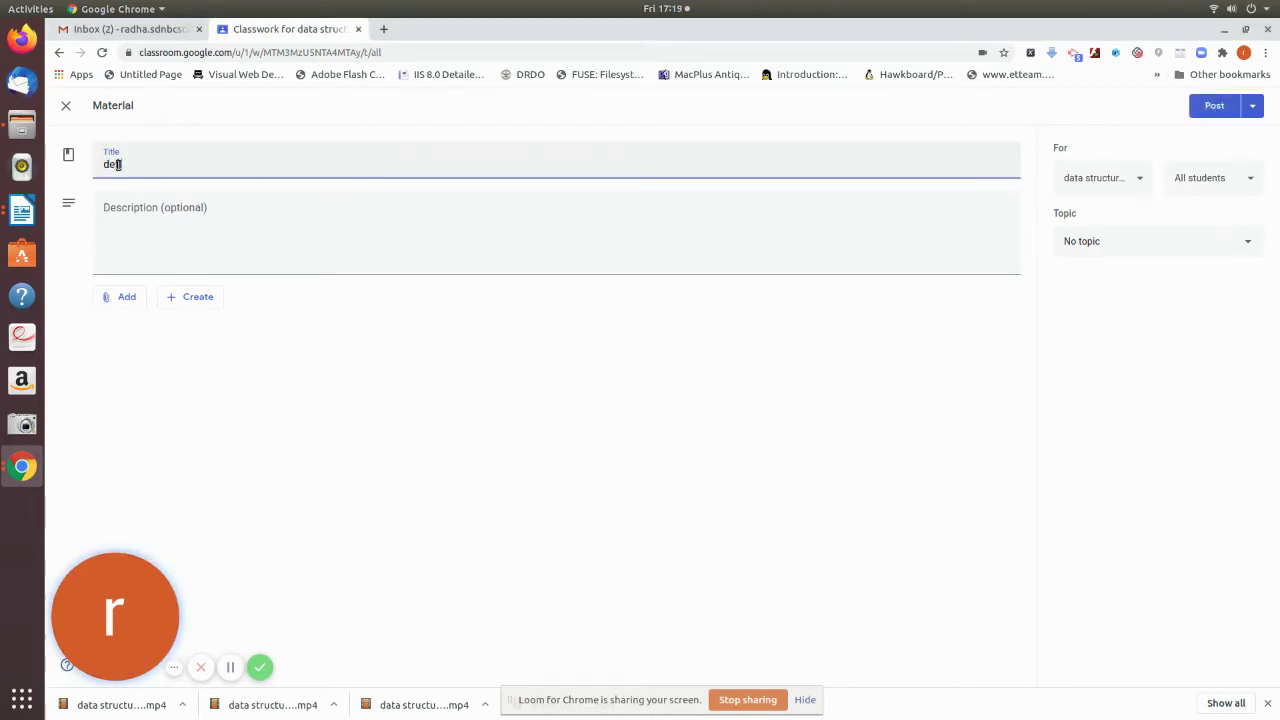
{"action": "type", "text": "finiti"}
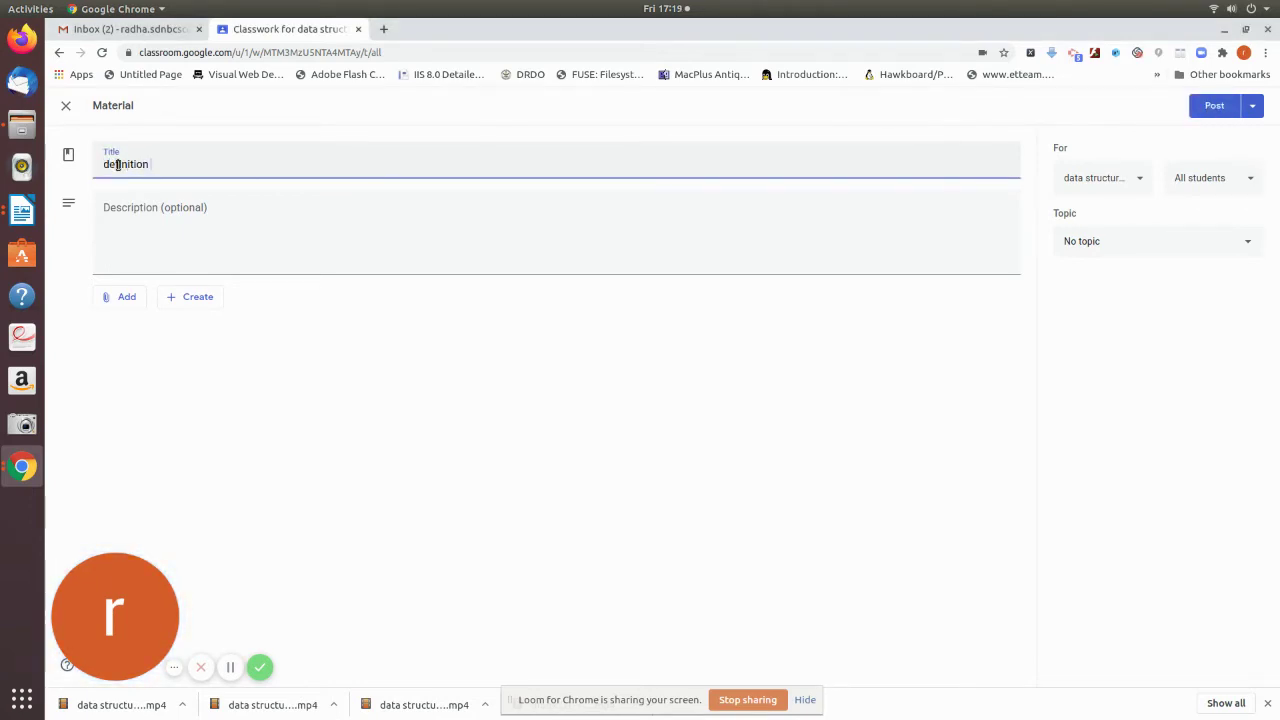
{"action": "type", "text": "on"}
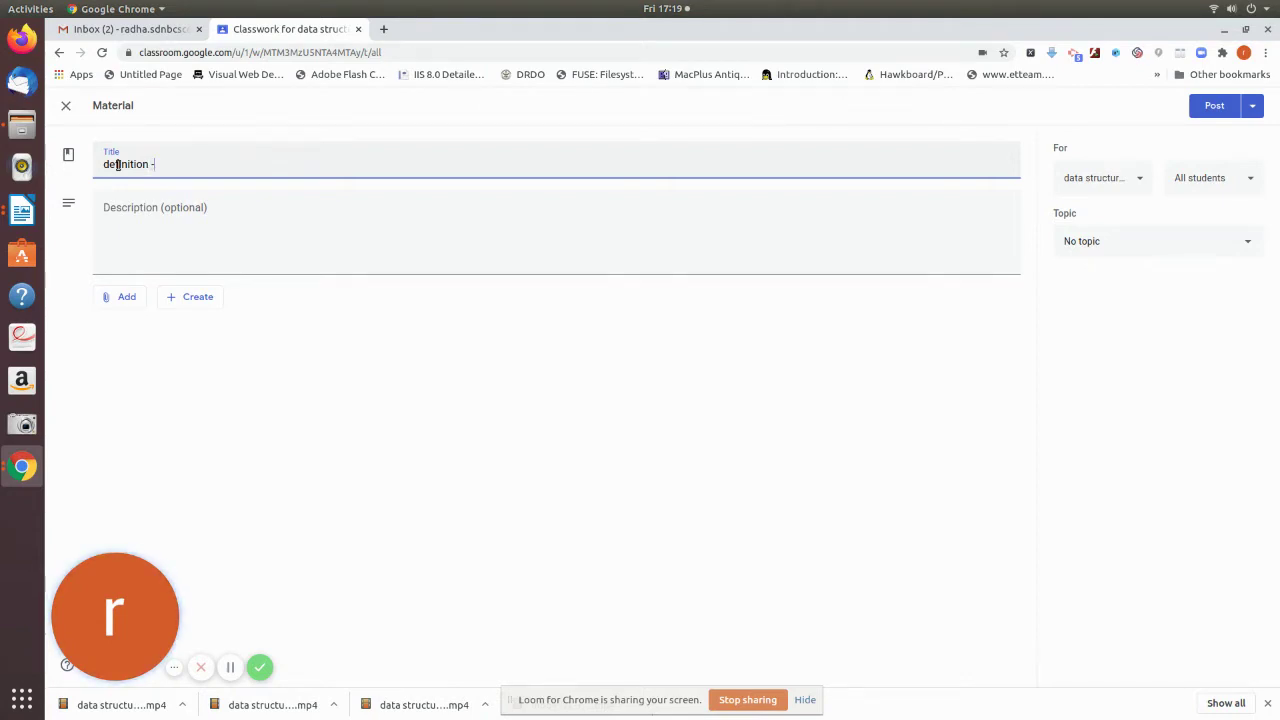
{"action": "type", "text": " - data structures"}
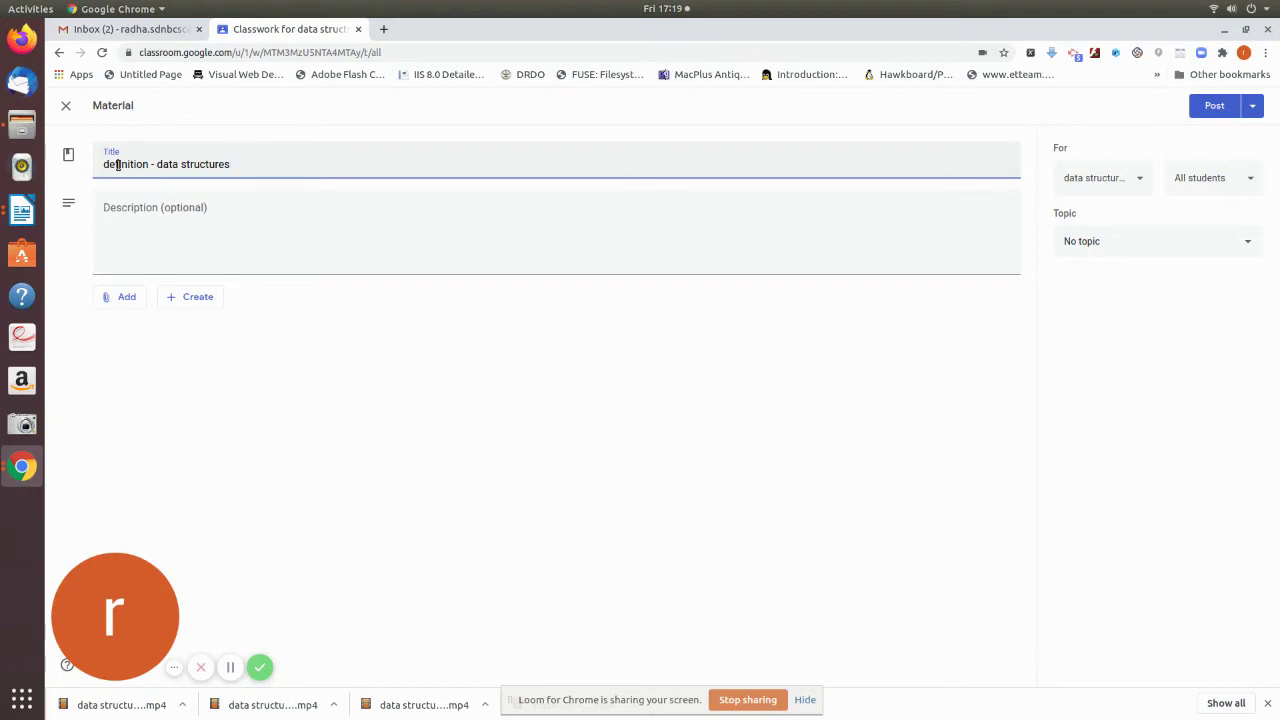
Enter the material's description as "this describes about the data structures and data types".
{"action": "left_click", "coordinate": [126, 206]}
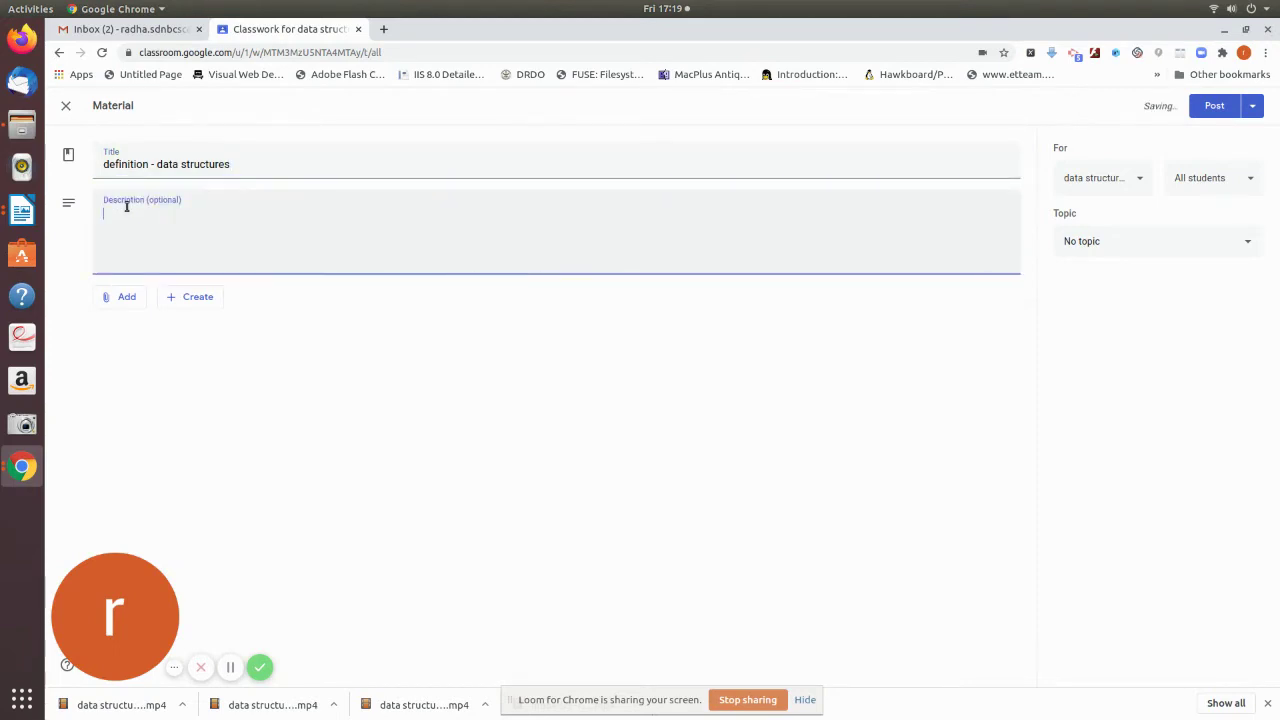
{"action": "type", "text": "this describes about t"}
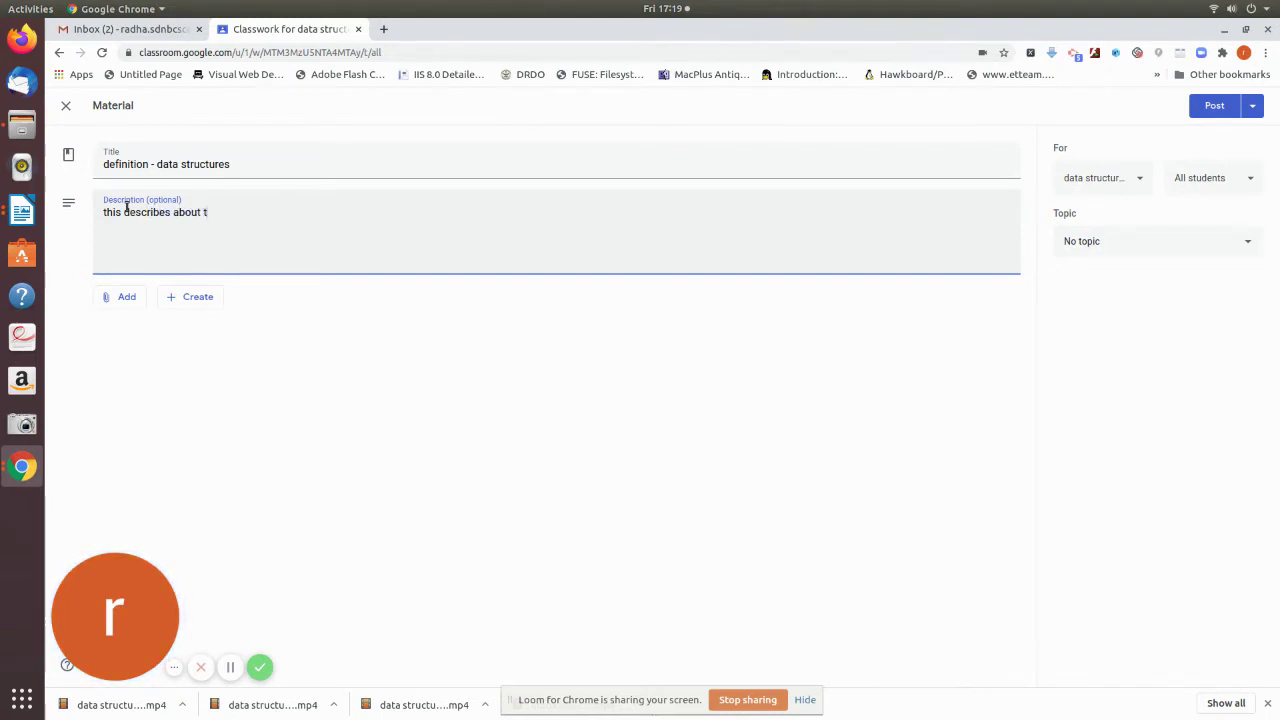
{"action": "type", "text": "he data types and "}
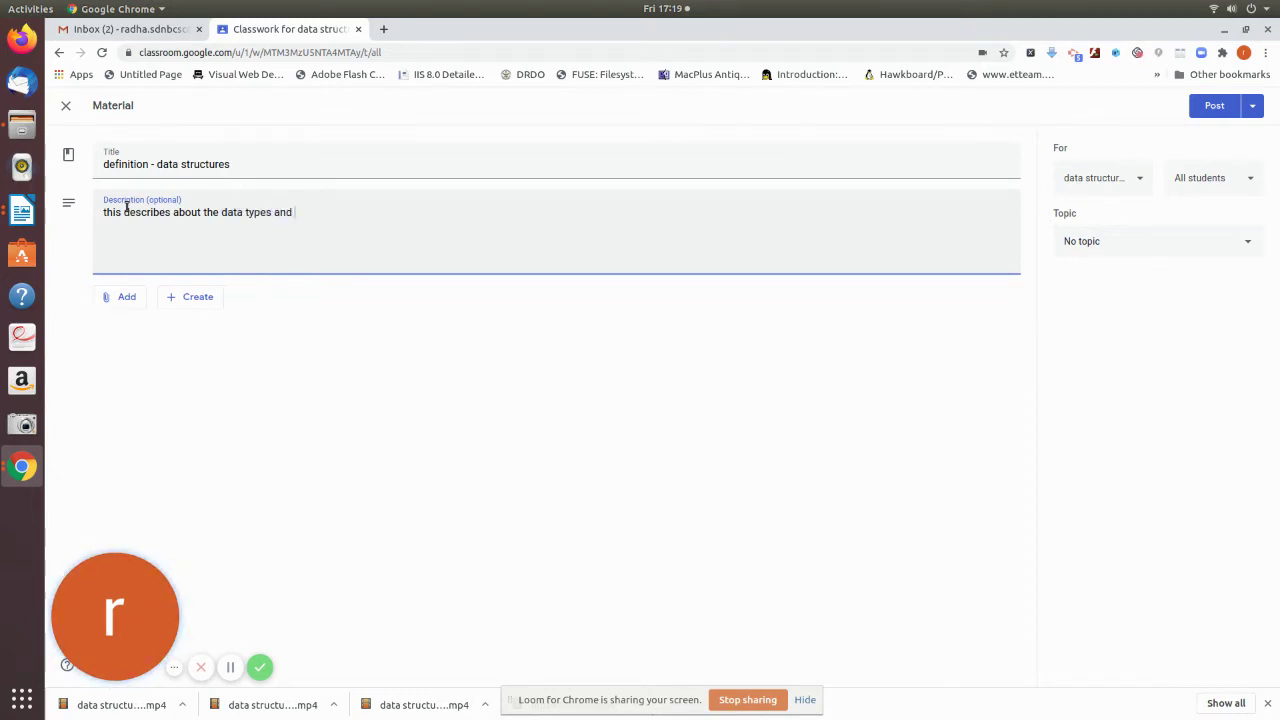
{"action": "type", "text": "de"}
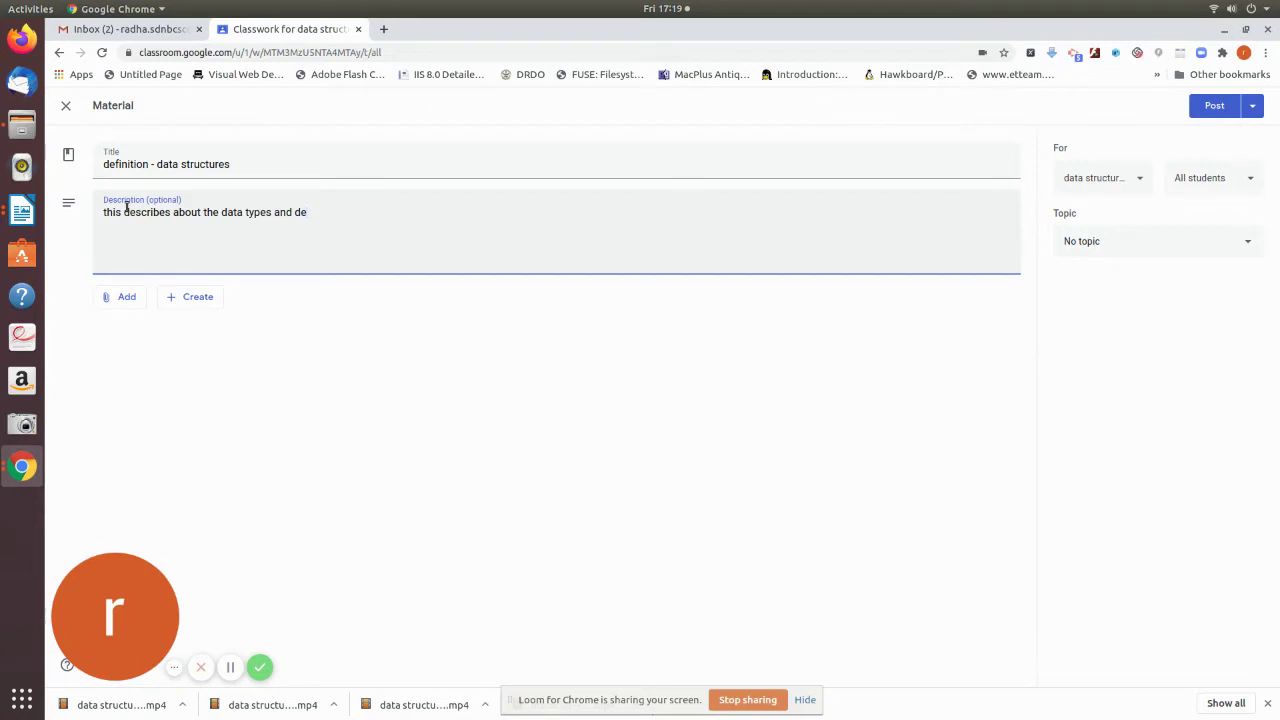
{"action": "key", "text": "BackSpace"}
{"action": "key", "text": "BackSpace"}
{"action": "type", "text": "struct"}
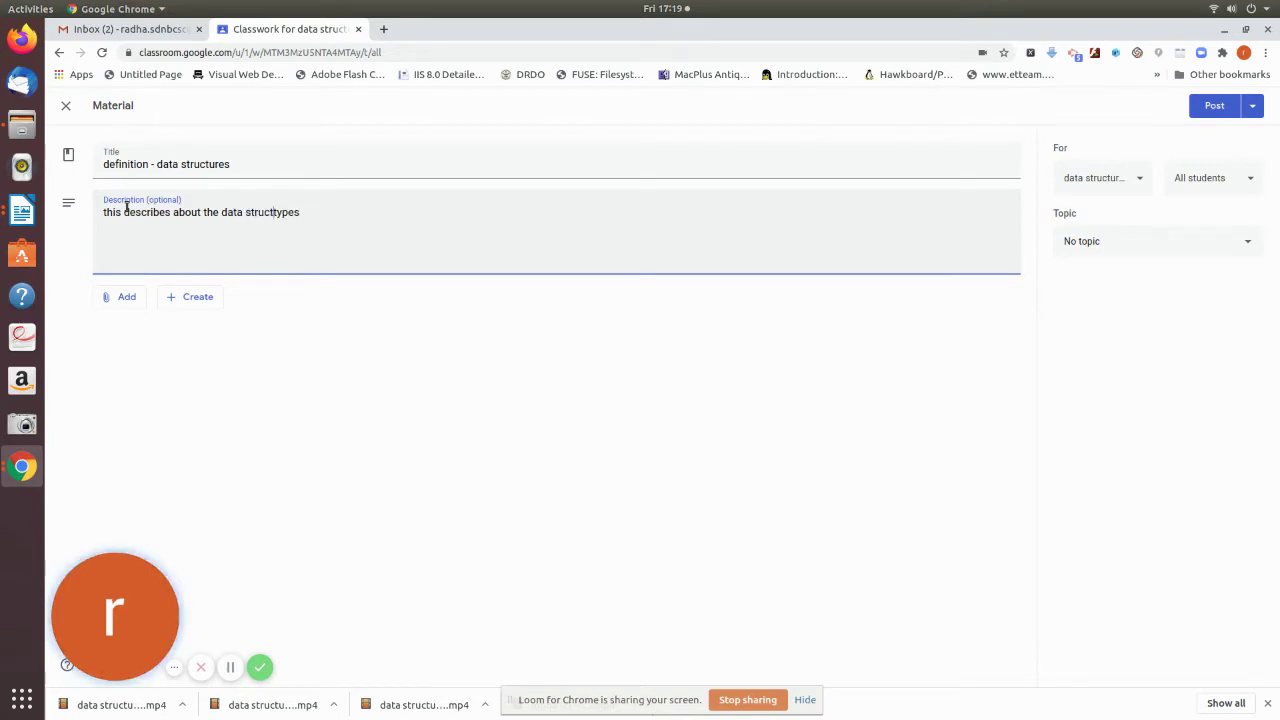
{"action": "type", "text": "ures and "}
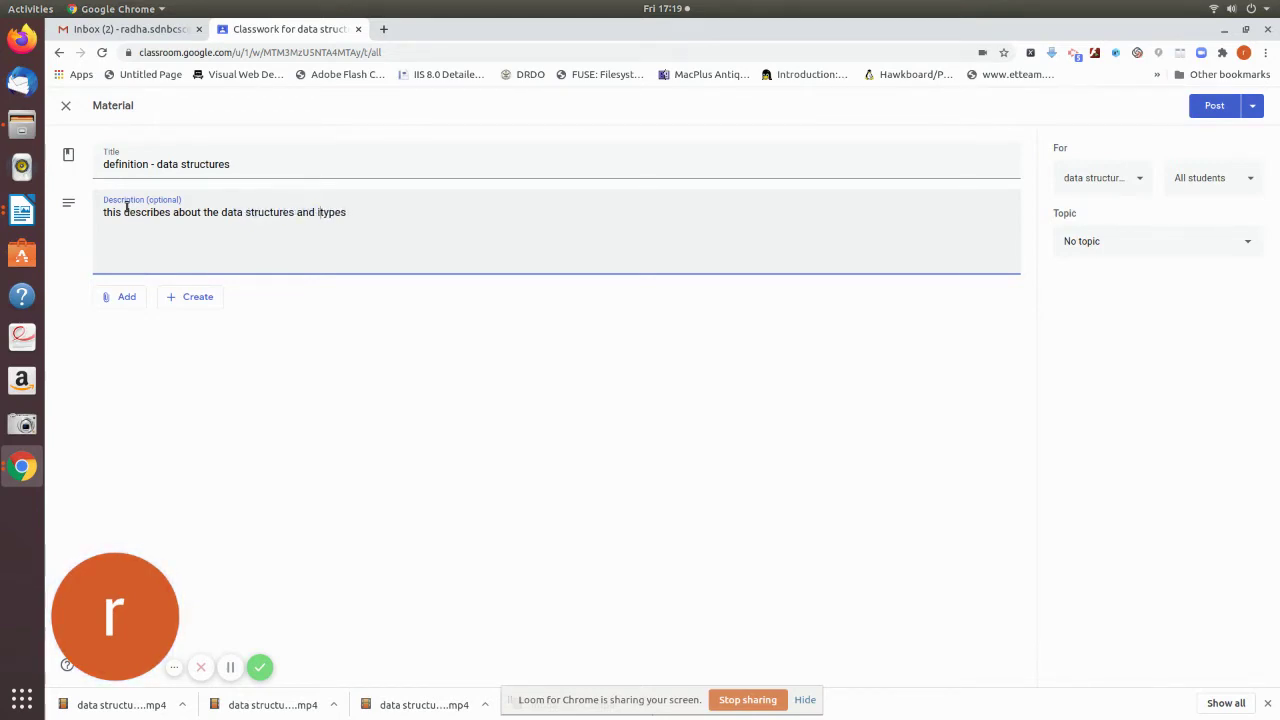
{"action": "type", "text": "d"}
{"action": "key", "text": "BackSpace"}
{"action": "type", "text": "data"}
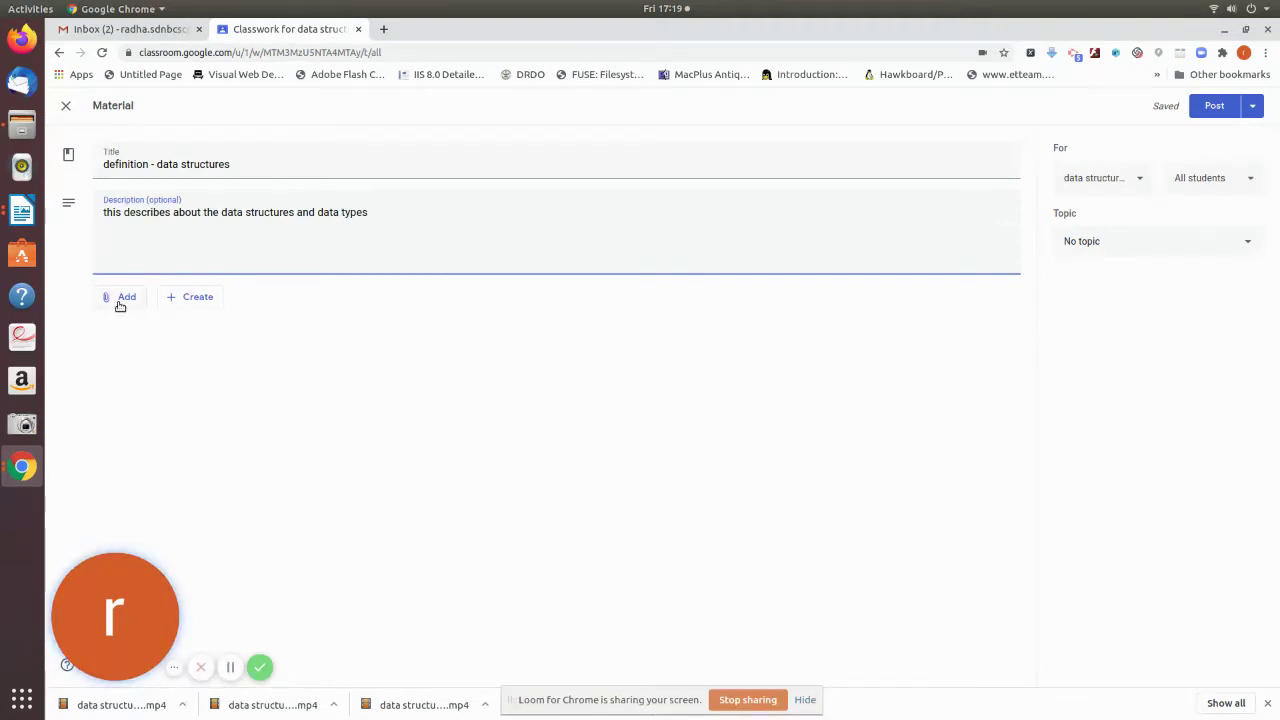
Start a file attachment for the material and open the chooser for files from the device.
{"action": "left_click", "coordinate": [120, 303]}
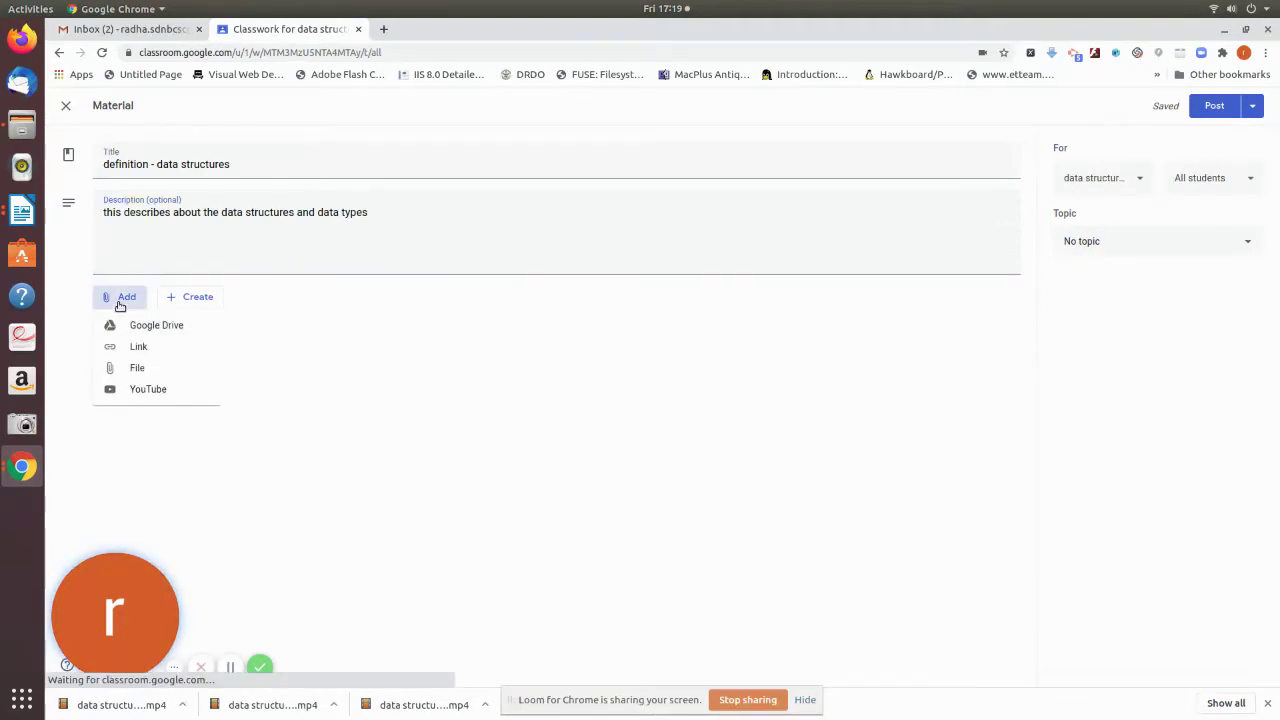
{"action": "left_click", "coordinate": [141, 369]}
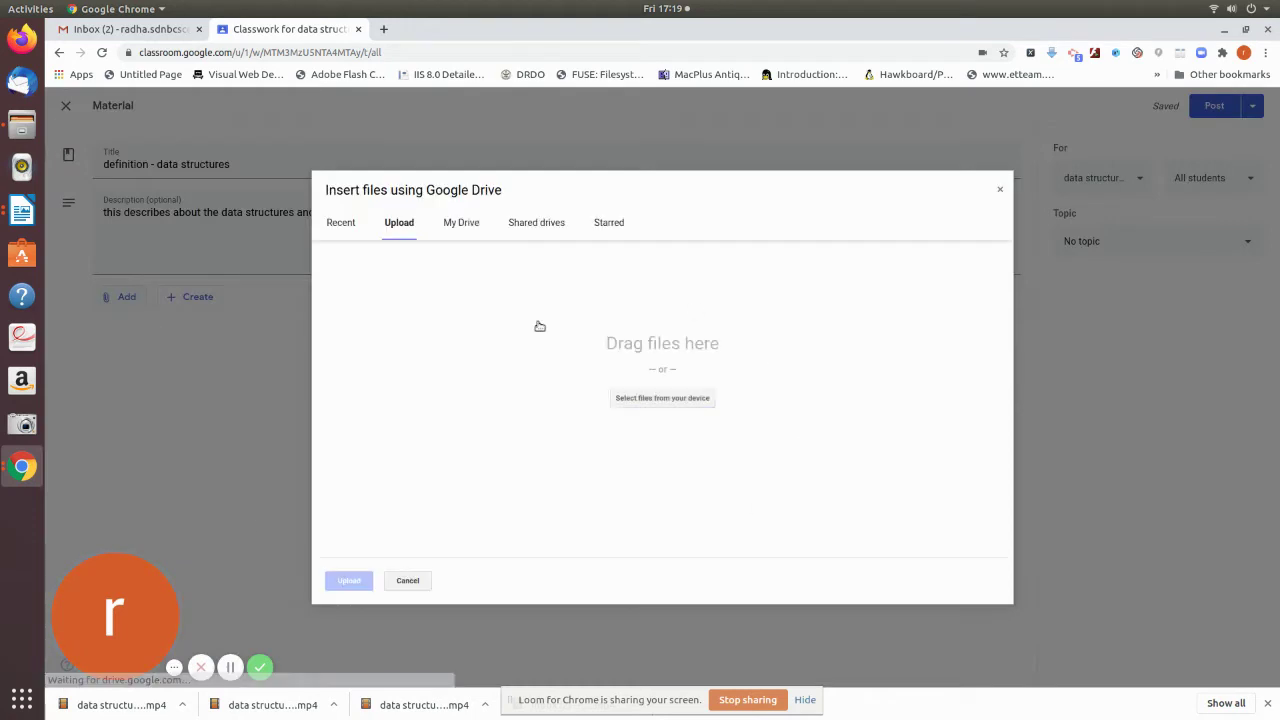
{"action": "left_click", "coordinate": [661, 399]}
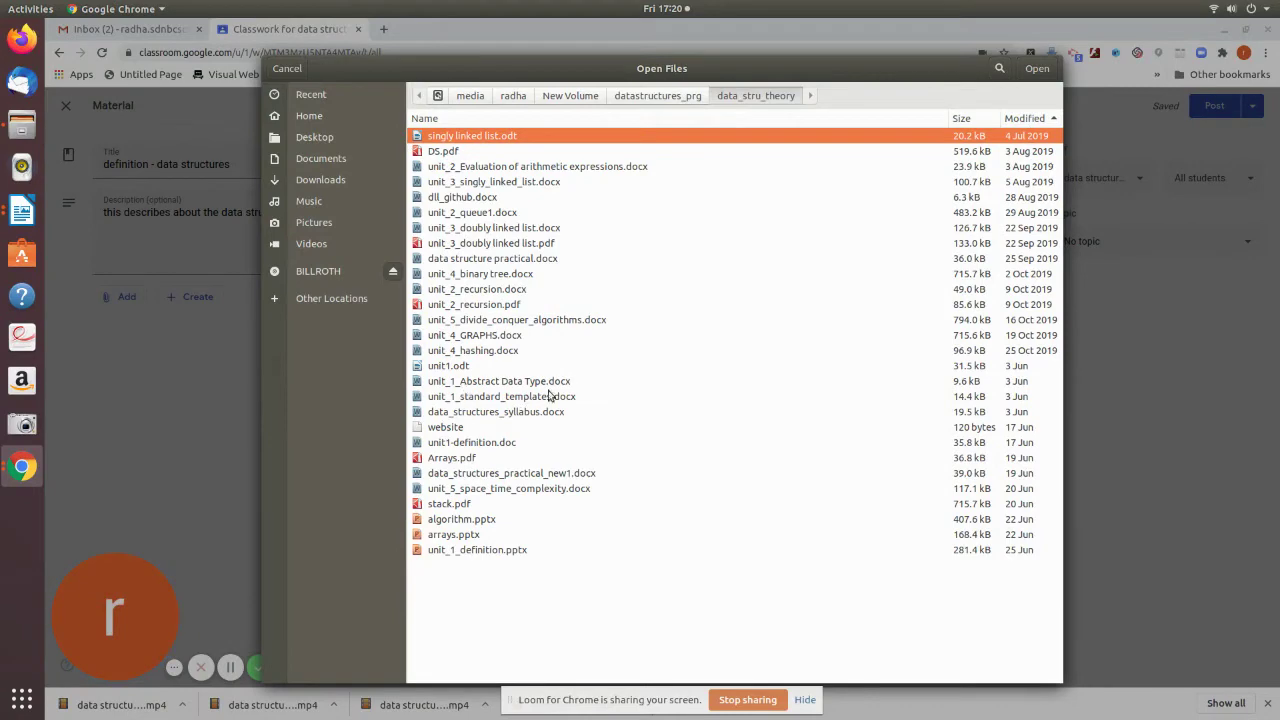
Look through the datastructures_prg folder and its data_stru_video subfolder, returning to data_stru_theory.
{"action": "left_click", "coordinate": [652, 94]}
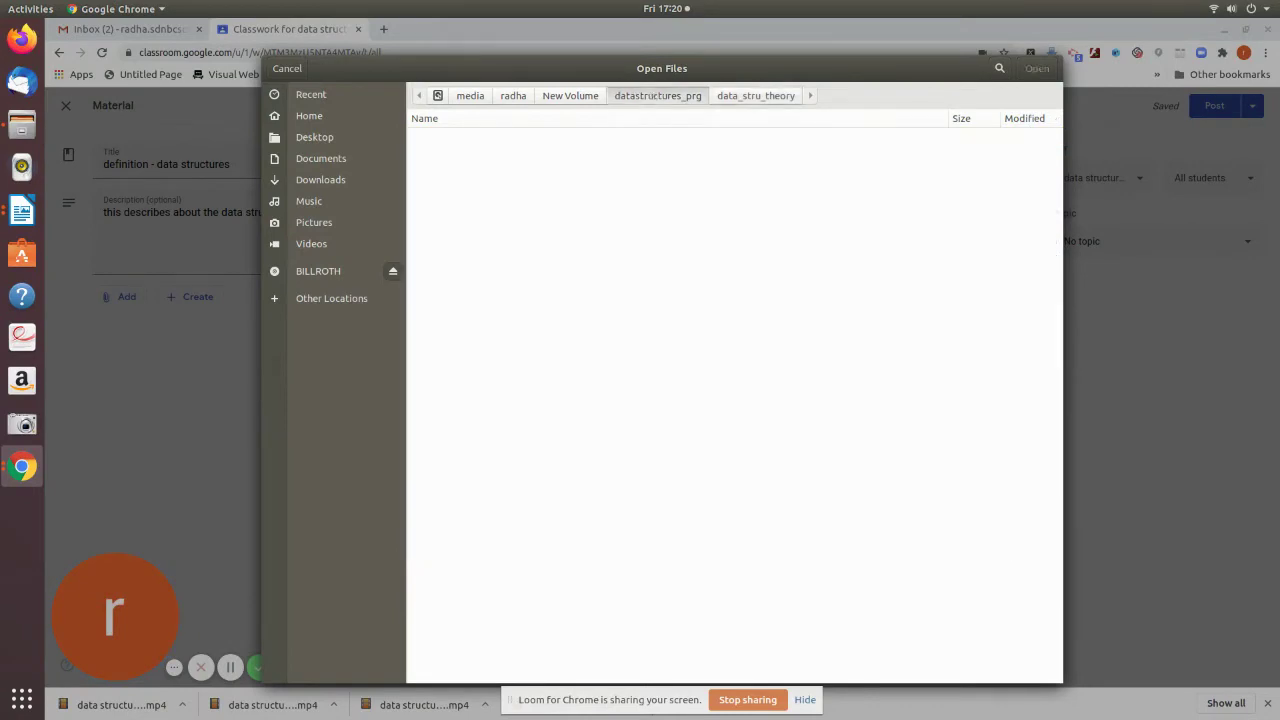
{"action": "scroll", "coordinate": [724, 502], "scroll_direction": "down", "scroll_amount": 15}
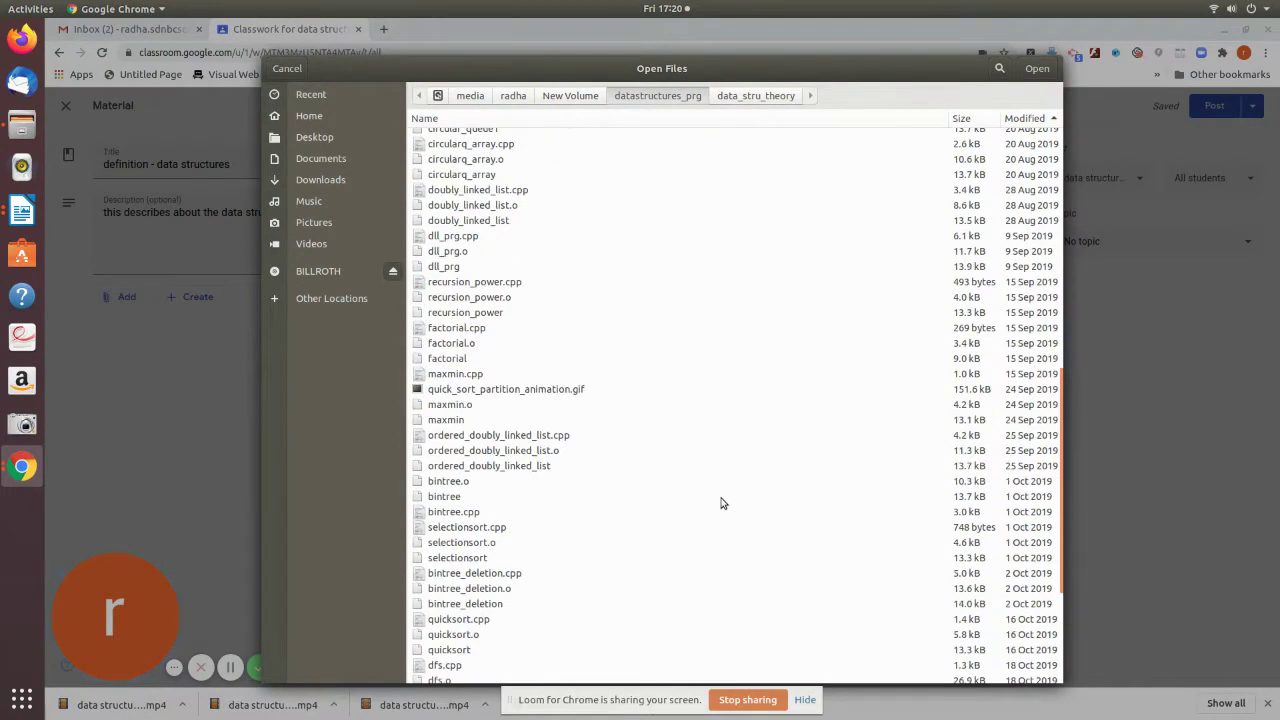
{"action": "scroll", "coordinate": [724, 502], "scroll_direction": "up", "scroll_amount": 15}
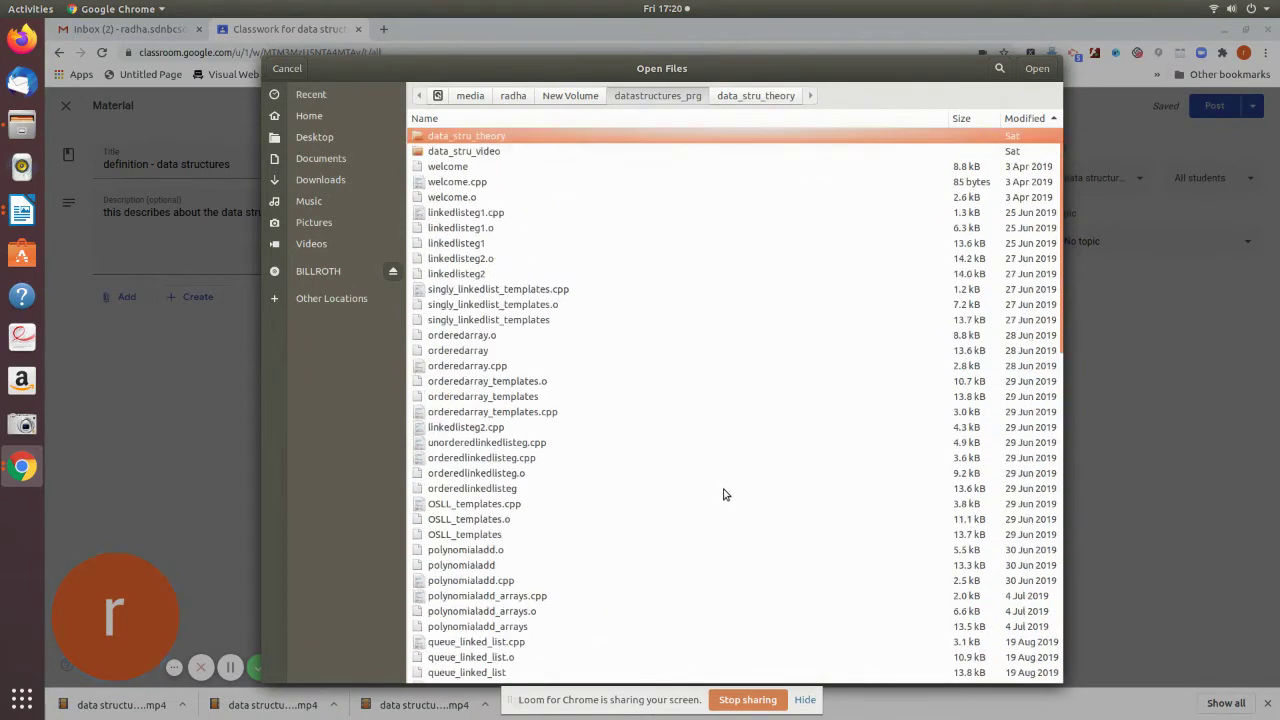
{"action": "double_click", "coordinate": [490, 158]}
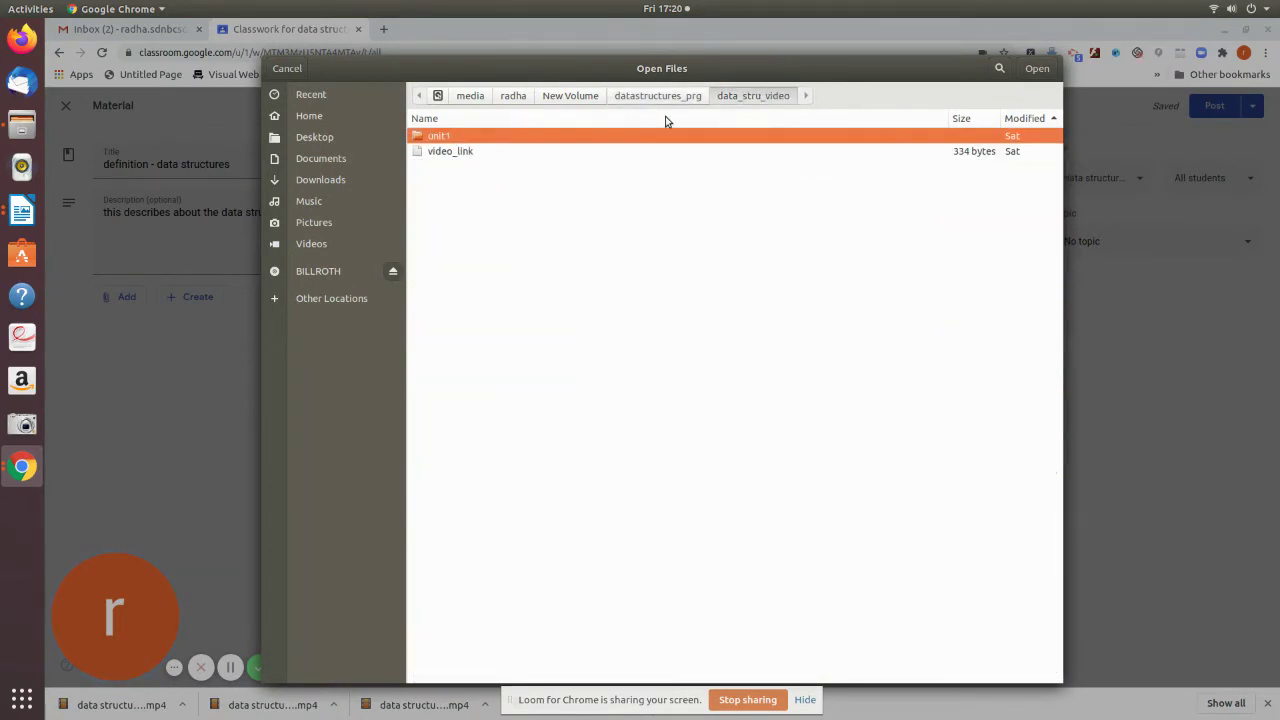
{"action": "left_click", "coordinate": [658, 95]}
{"action": "double_click", "coordinate": [505, 137]}
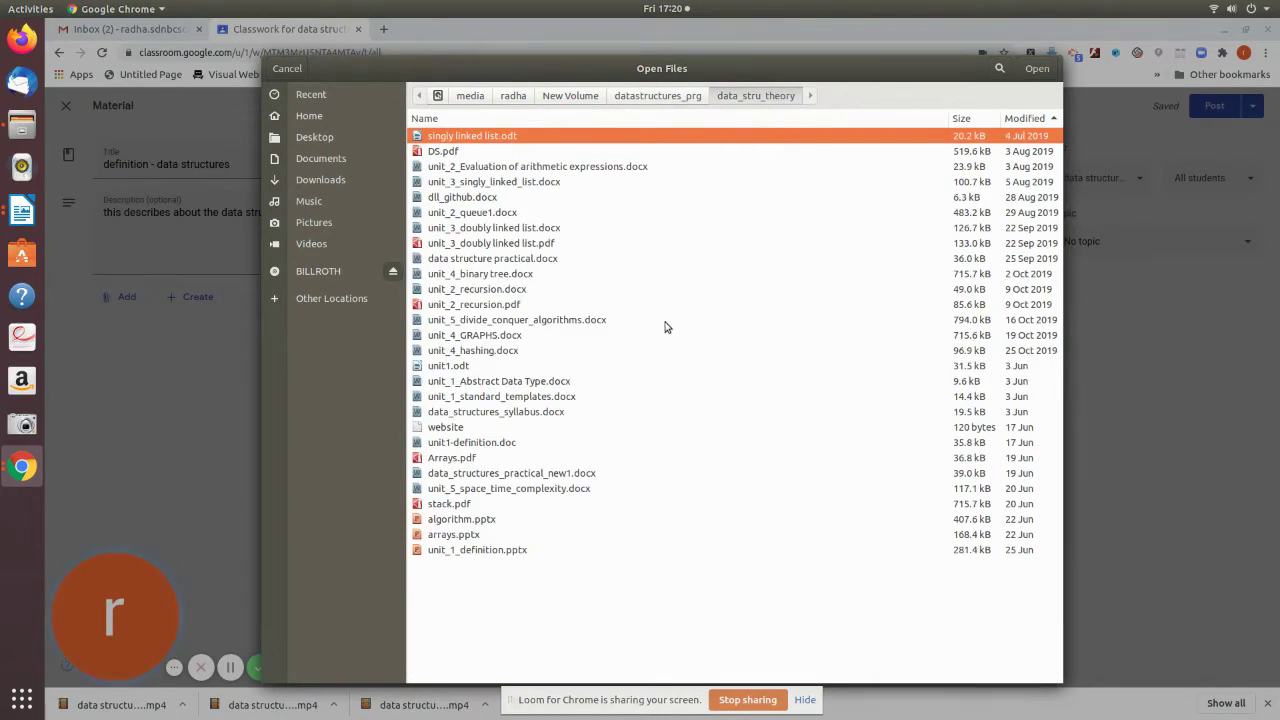
Add unit1-definition.doc from the data_stru_theory folder to the upload list.
{"action": "left_click", "coordinate": [498, 380]}
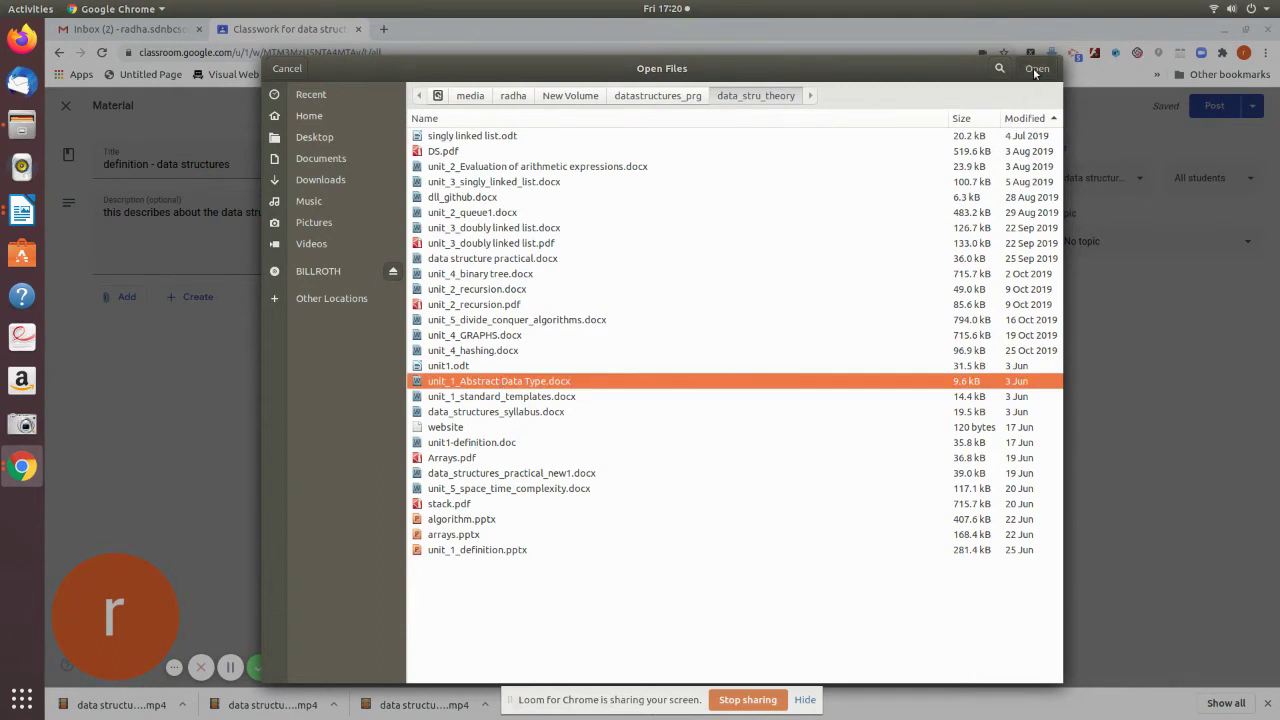
{"action": "left_click", "coordinate": [497, 445]}
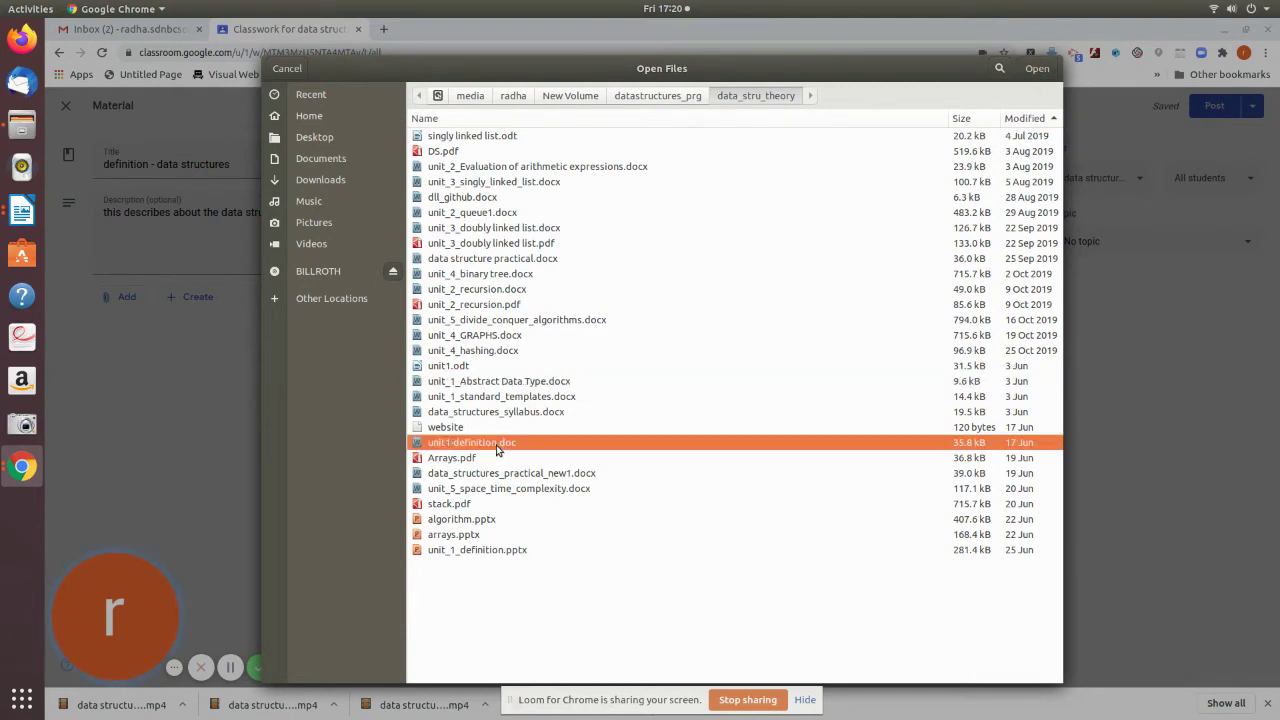
{"action": "left_click", "coordinate": [1036, 70]}
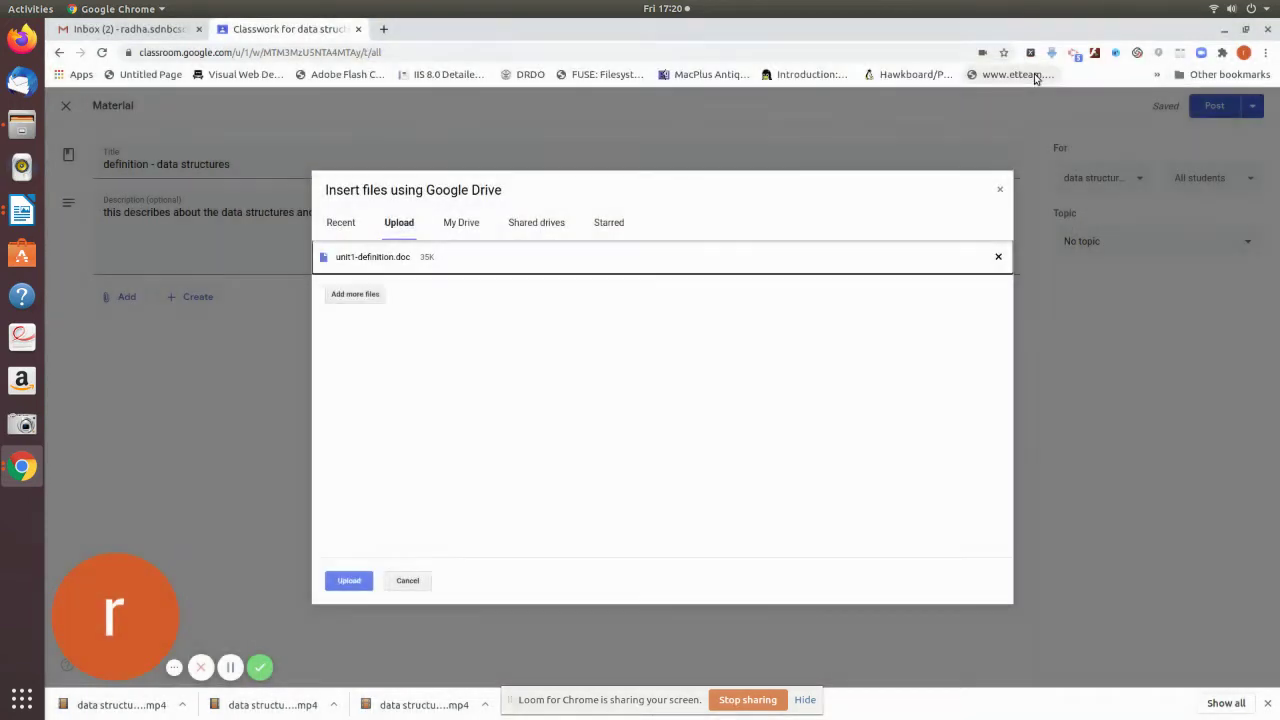
Add unit_1_Abstract Data Type.docx and unit_1_standard_templates.docx to the upload list.
{"action": "left_click", "coordinate": [364, 296]}
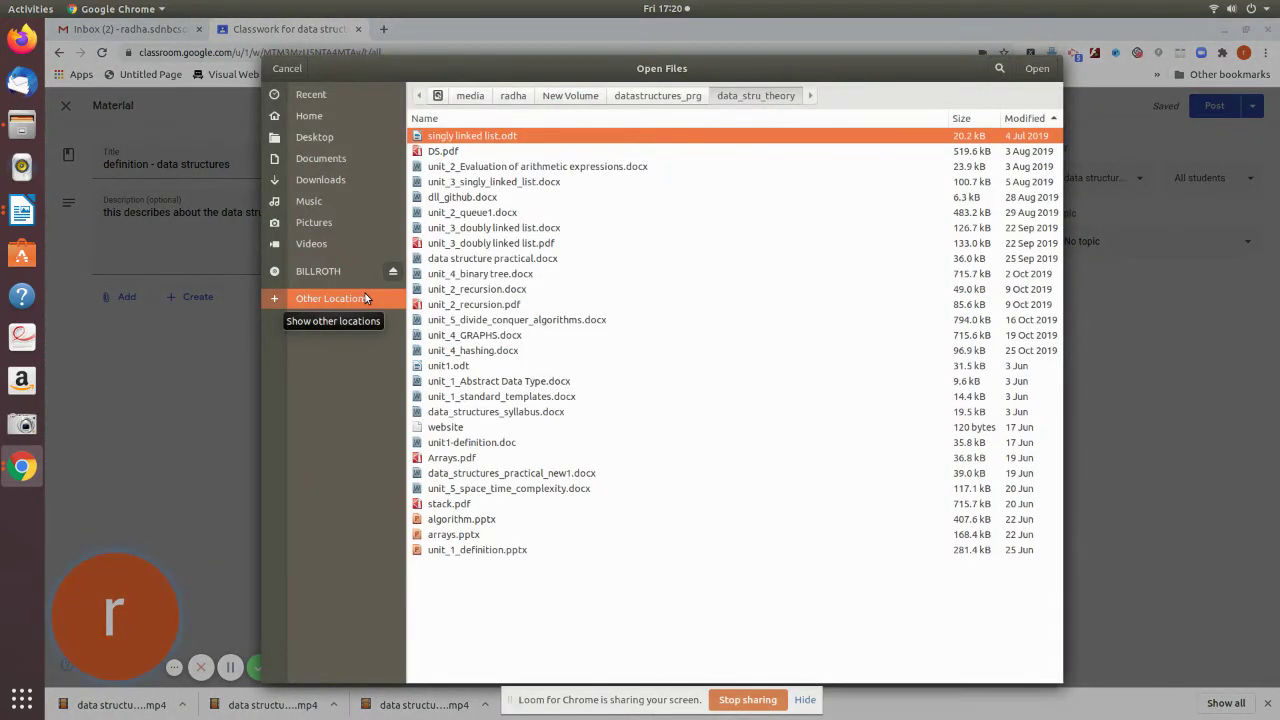
{"action": "left_click", "coordinate": [553, 382]}
{"action": "left_click", "coordinate": [1036, 68]}
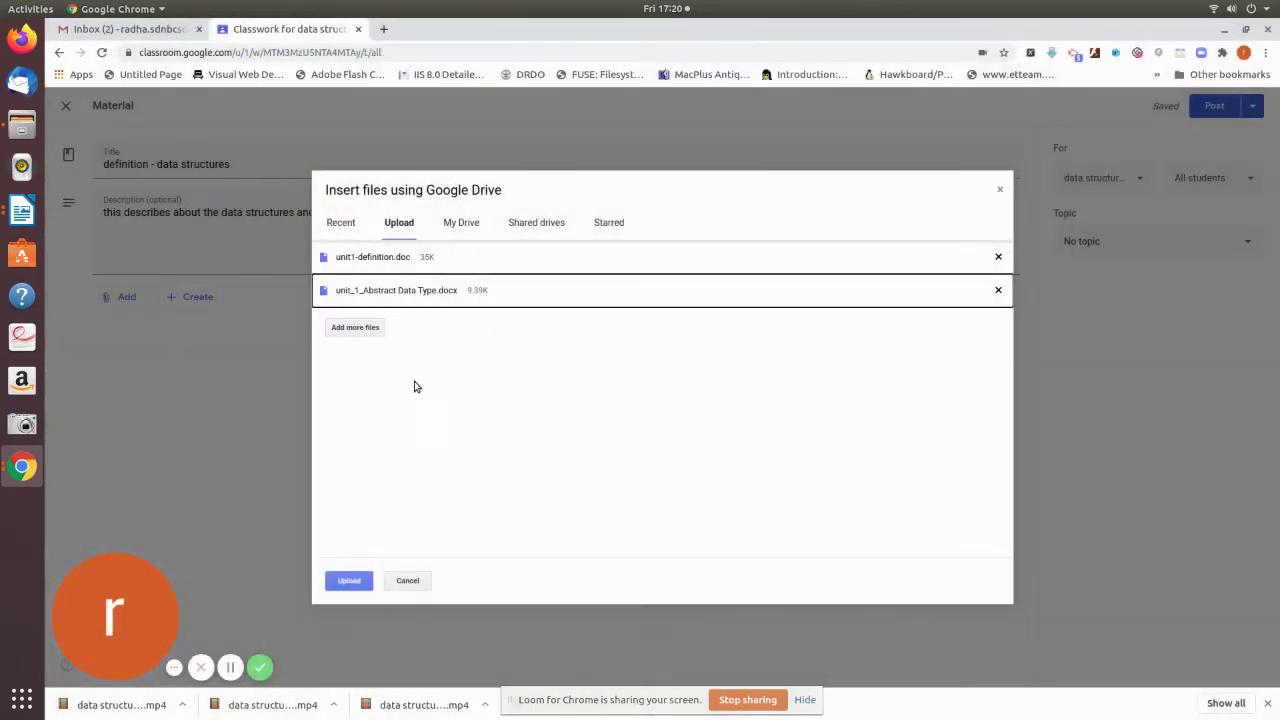
{"action": "left_click", "coordinate": [362, 327]}
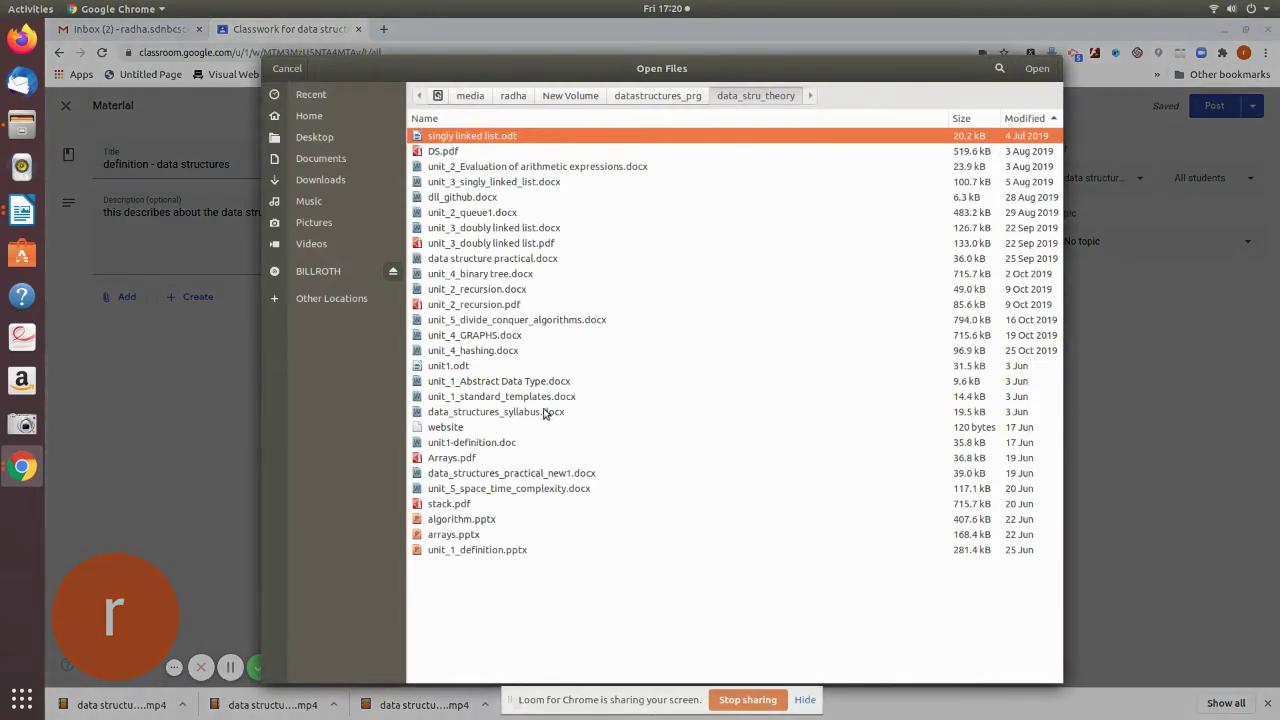
{"action": "left_click", "coordinate": [540, 398]}
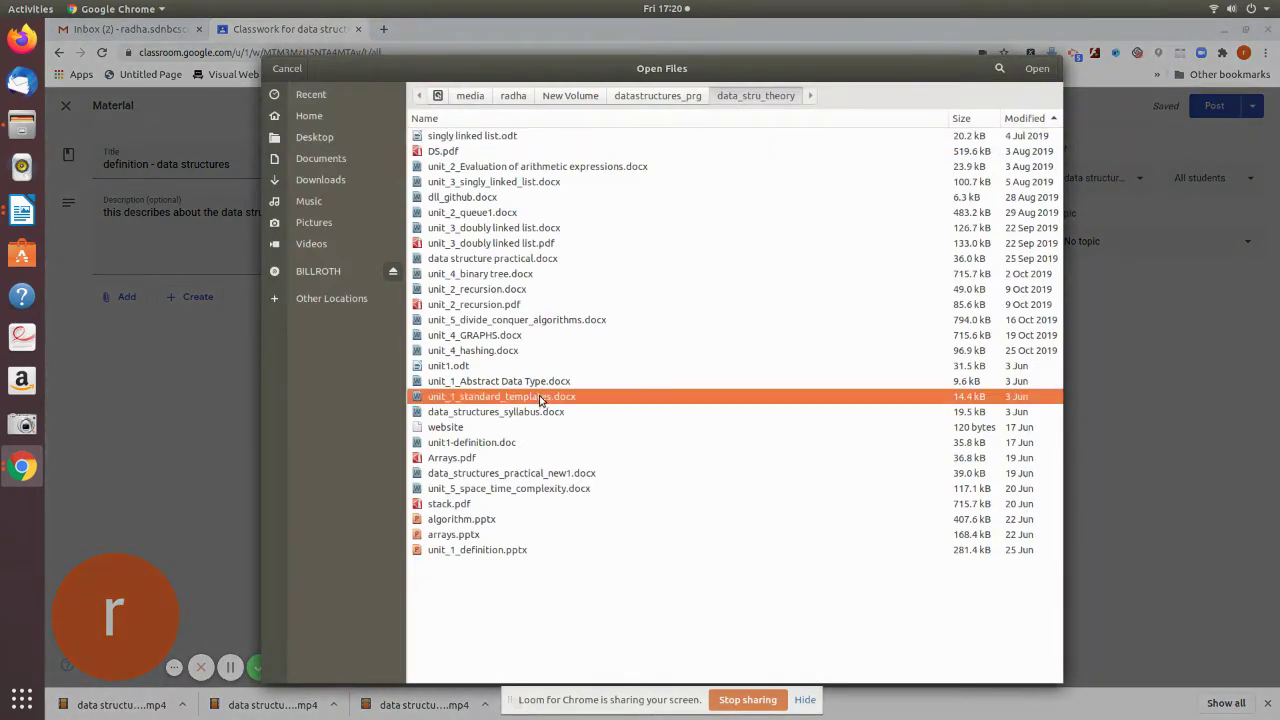
{"action": "left_click", "coordinate": [1037, 68]}
Upload the three listed unit 1 documents as attachments without choosing any further files.
{"action": "left_click", "coordinate": [359, 361]}
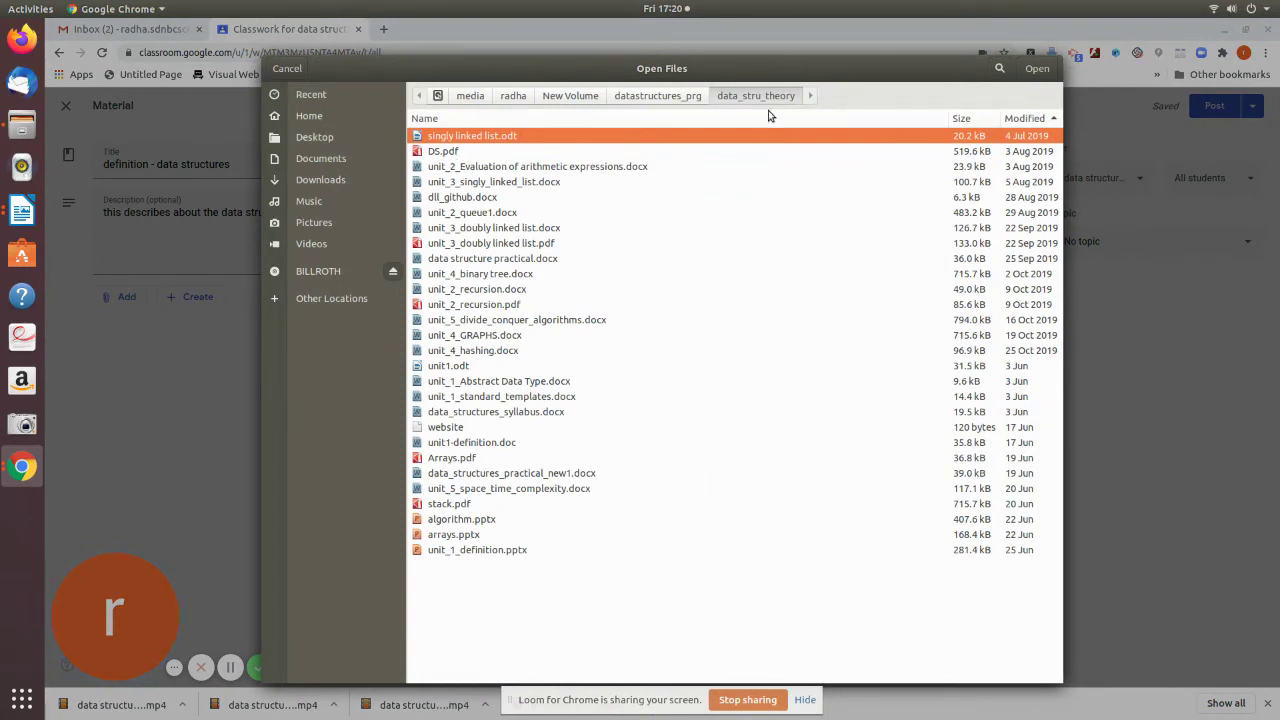
{"action": "left_click", "coordinate": [302, 70]}
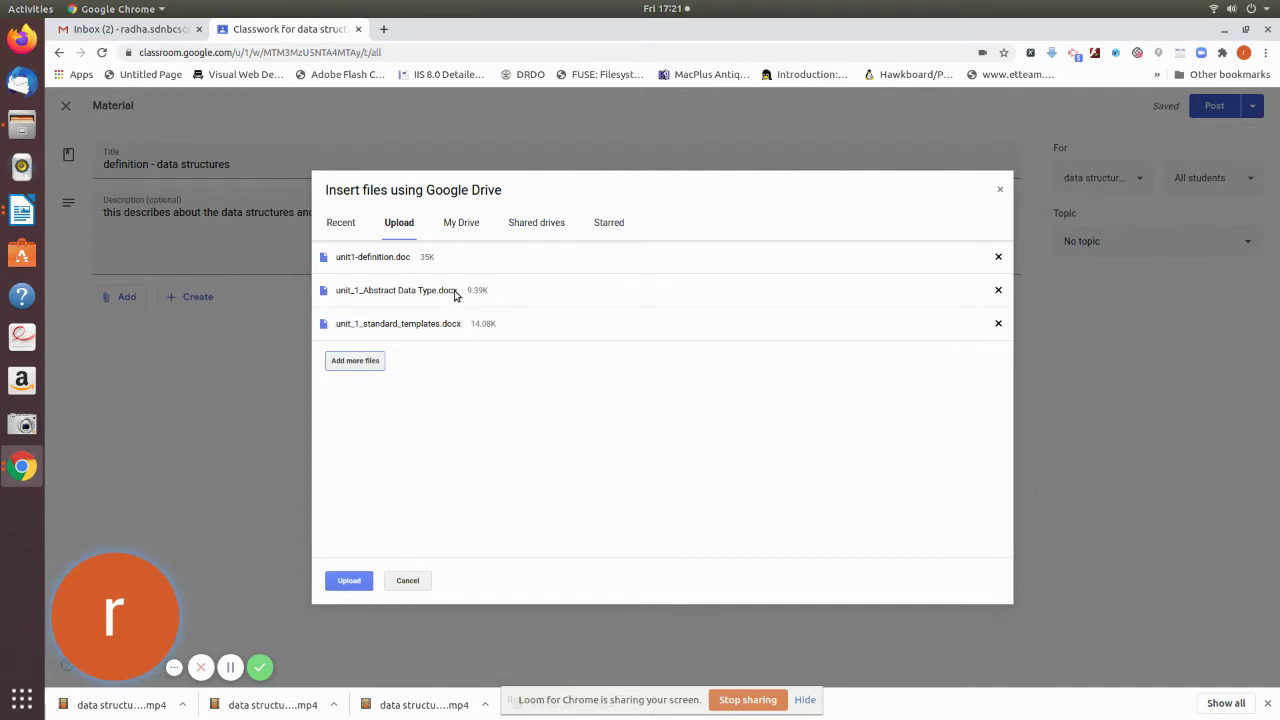
{"action": "left_click", "coordinate": [347, 585]}
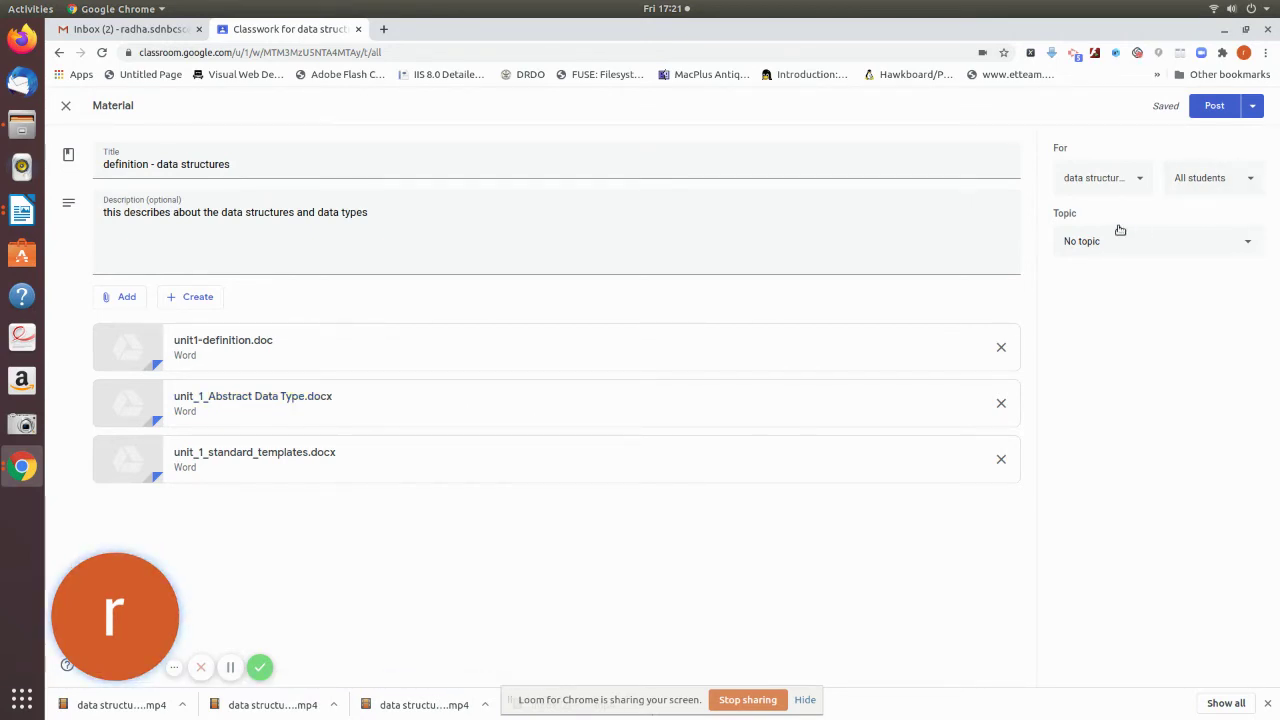
Assign the material to the topic unit1 and post it to all students.
{"action": "left_click", "coordinate": [1221, 240]}
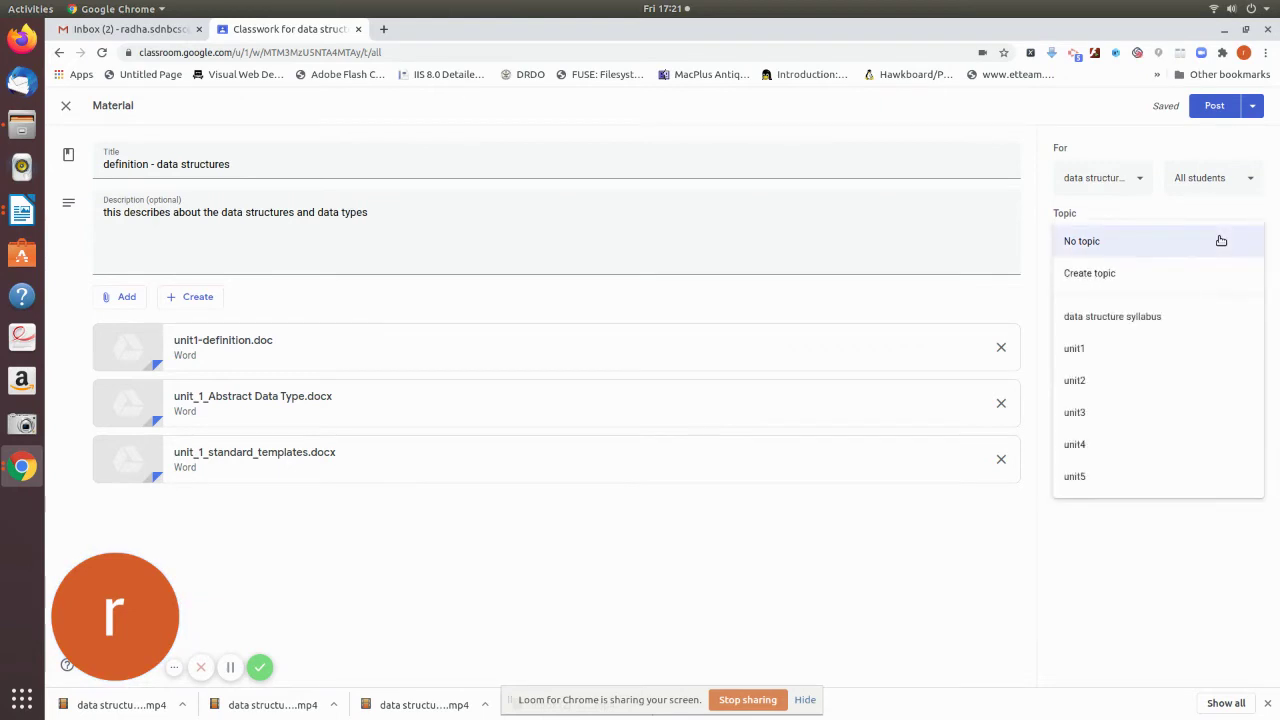
{"action": "left_click", "coordinate": [1136, 357]}
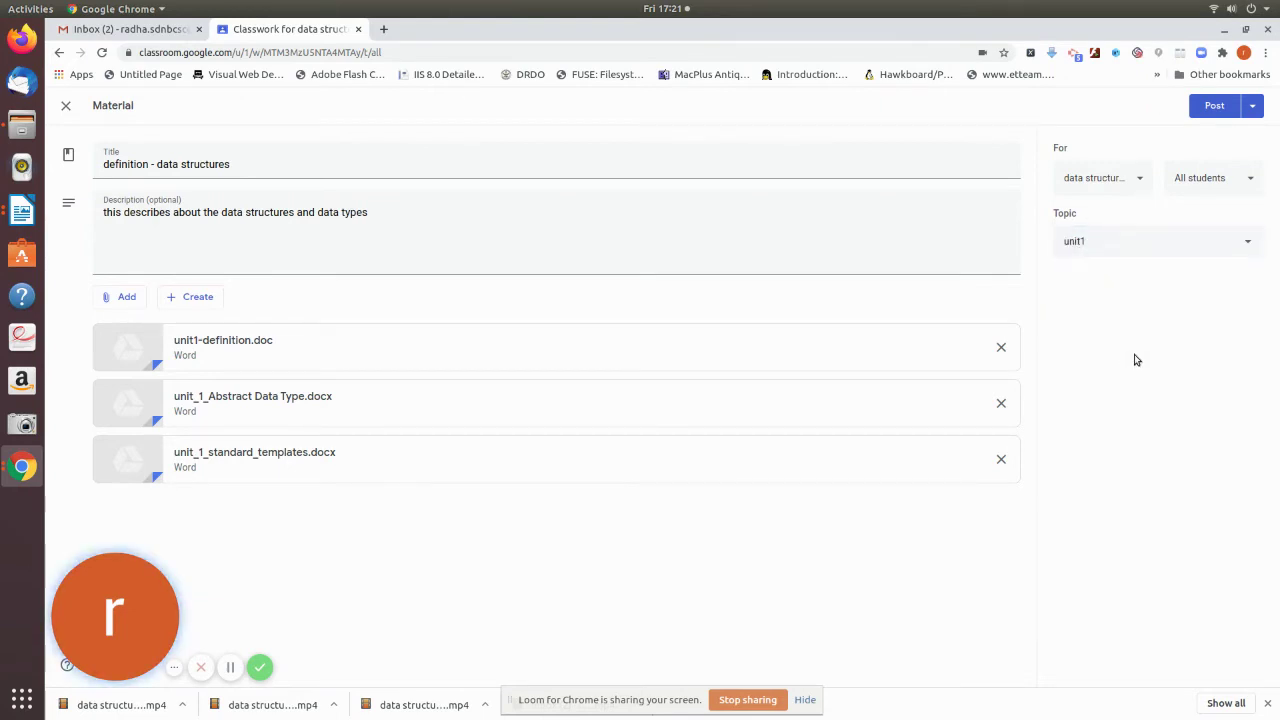
{"action": "left_click", "coordinate": [1214, 106]}
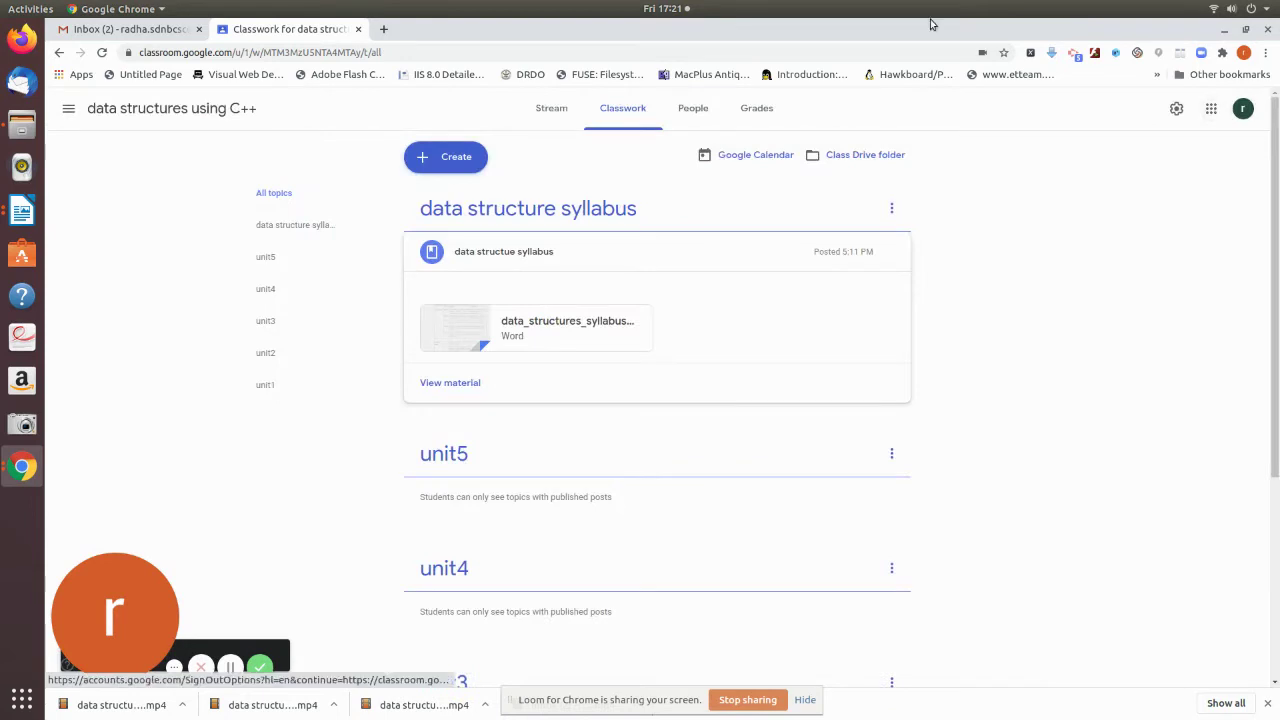
Check the posted material and its attachments in the unit1 topic, and view the unit2 topic from the full topic list.
{"action": "scroll", "coordinate": [1003, 434], "scroll_direction": "down", "scroll_amount": 3}
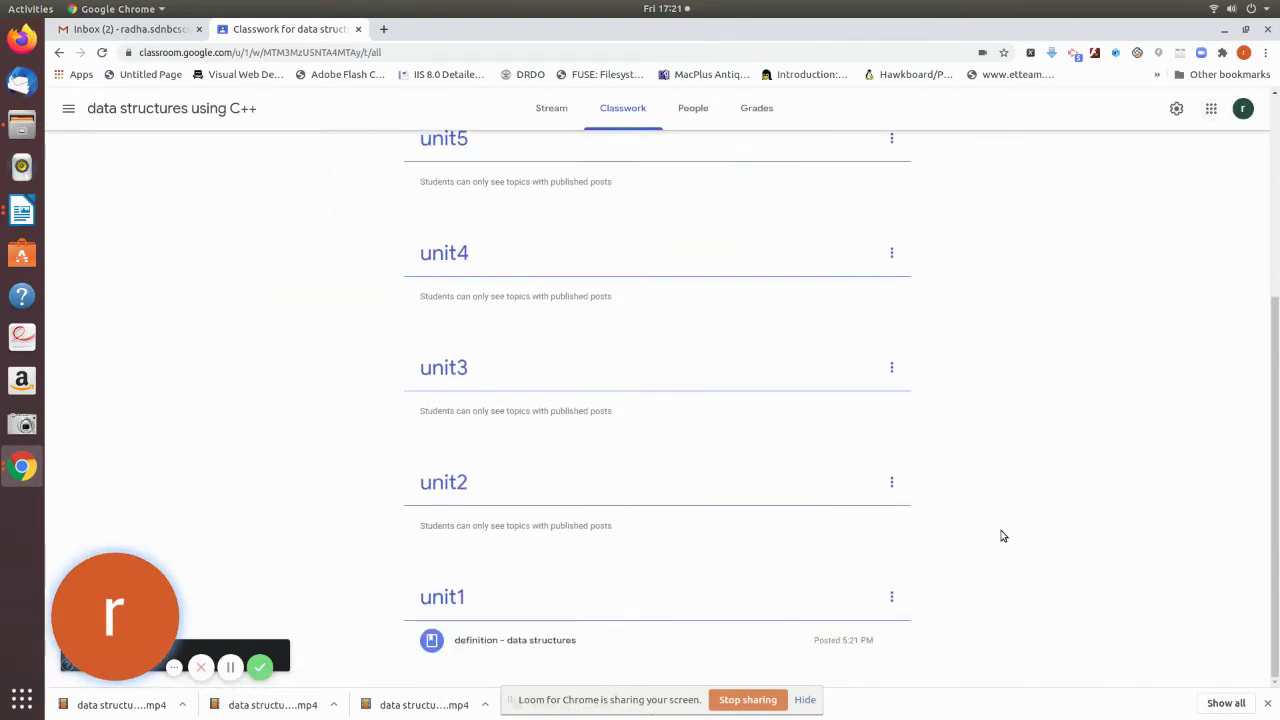
{"action": "left_click", "coordinate": [449, 599]}
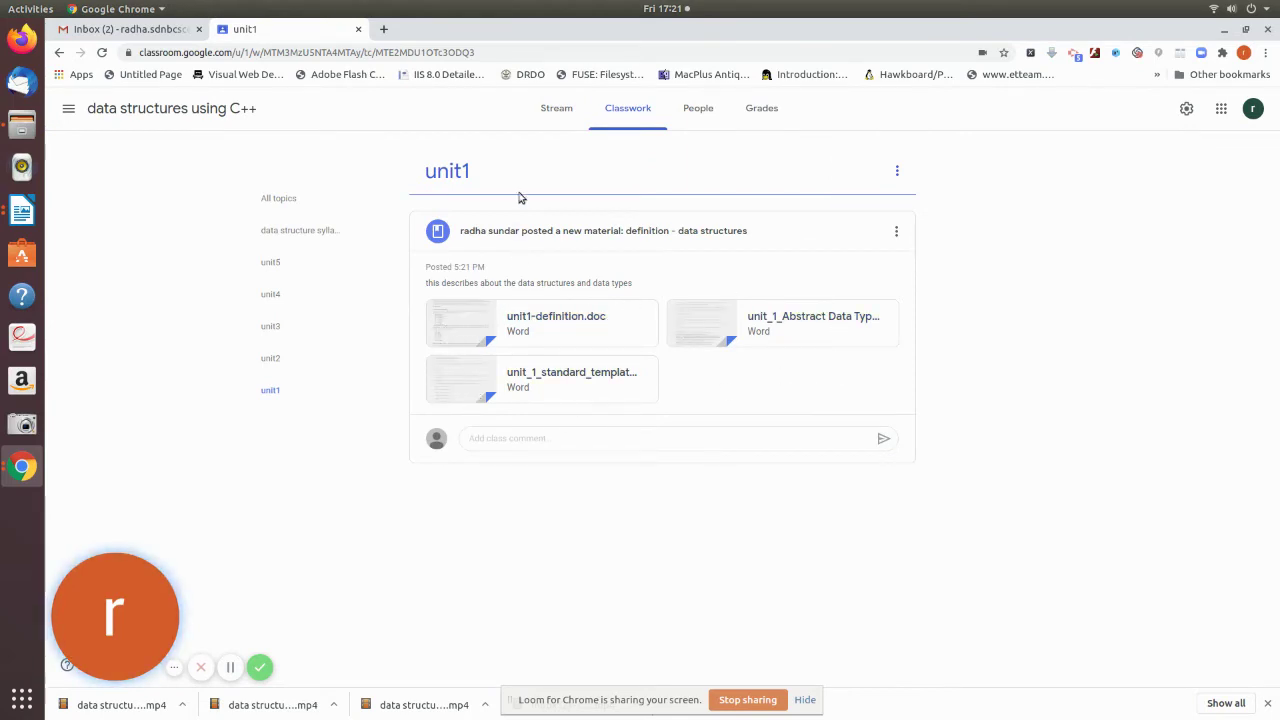
{"action": "left_click", "coordinate": [288, 200]}
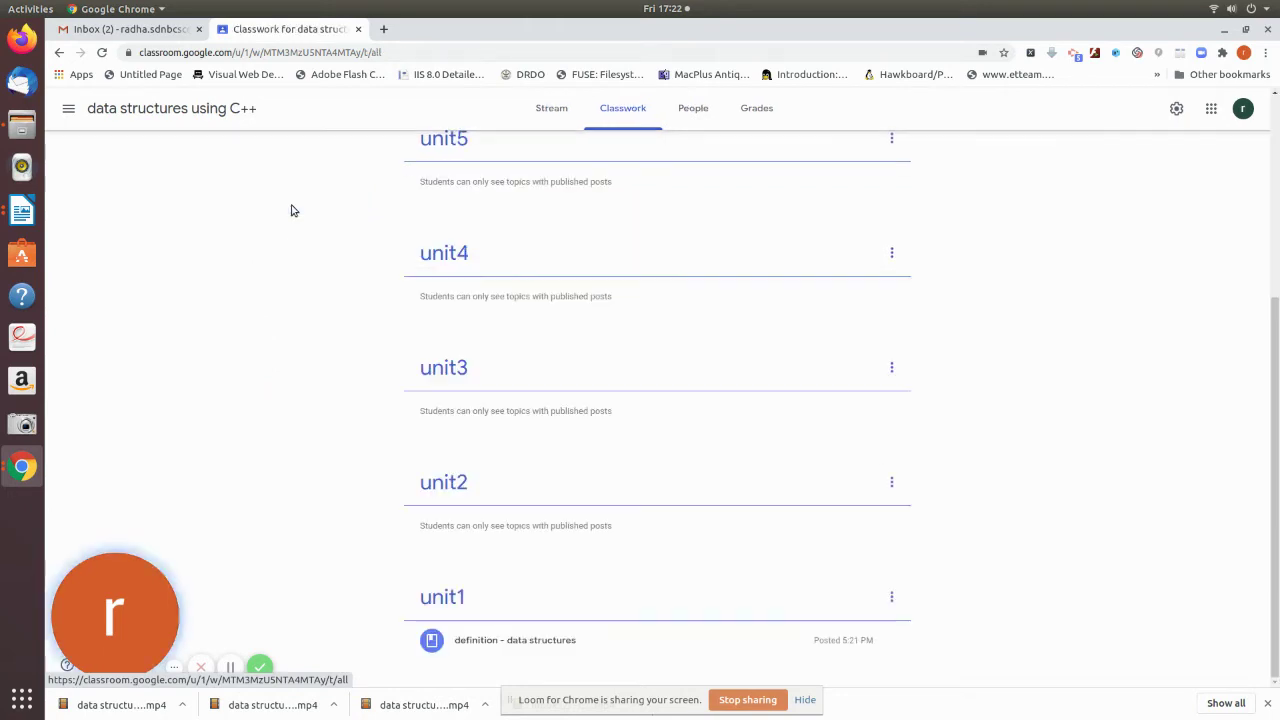
{"action": "left_click", "coordinate": [442, 490]}
{"action": "left_click", "coordinate": [281, 200]}
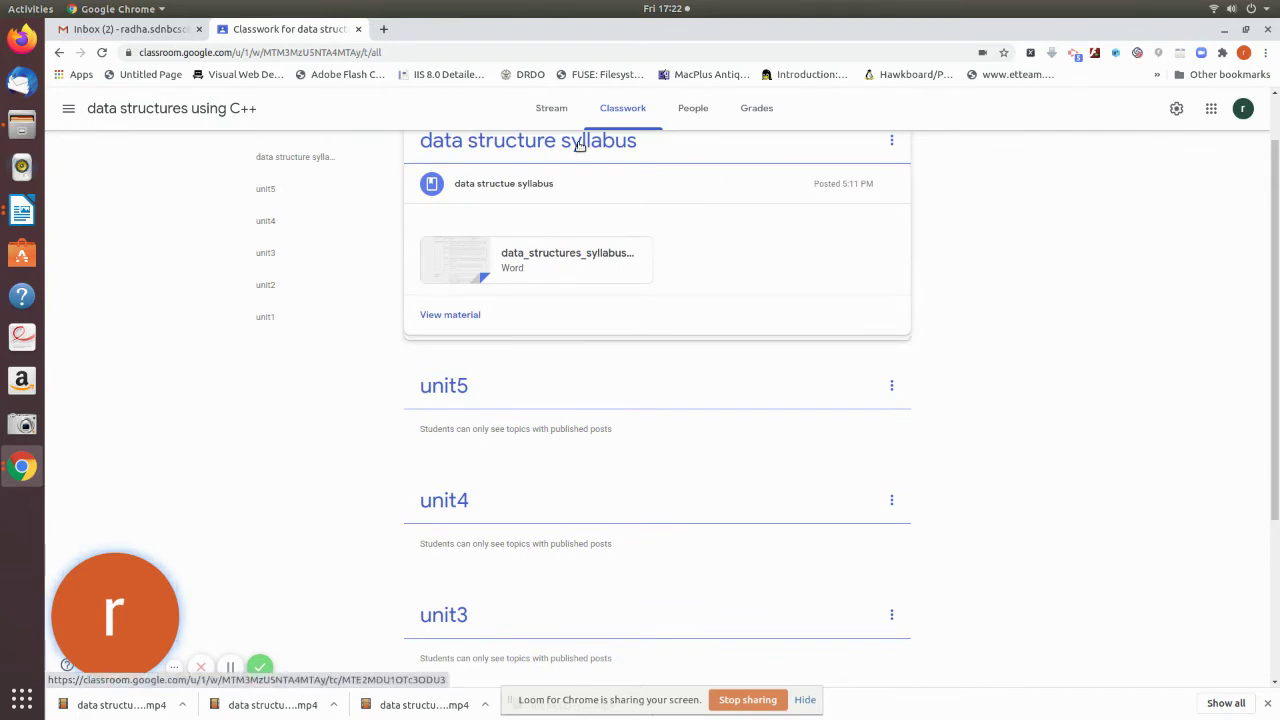
{"action": "scroll", "coordinate": [700, 620], "scroll_direction": "down", "scroll_amount": 3}
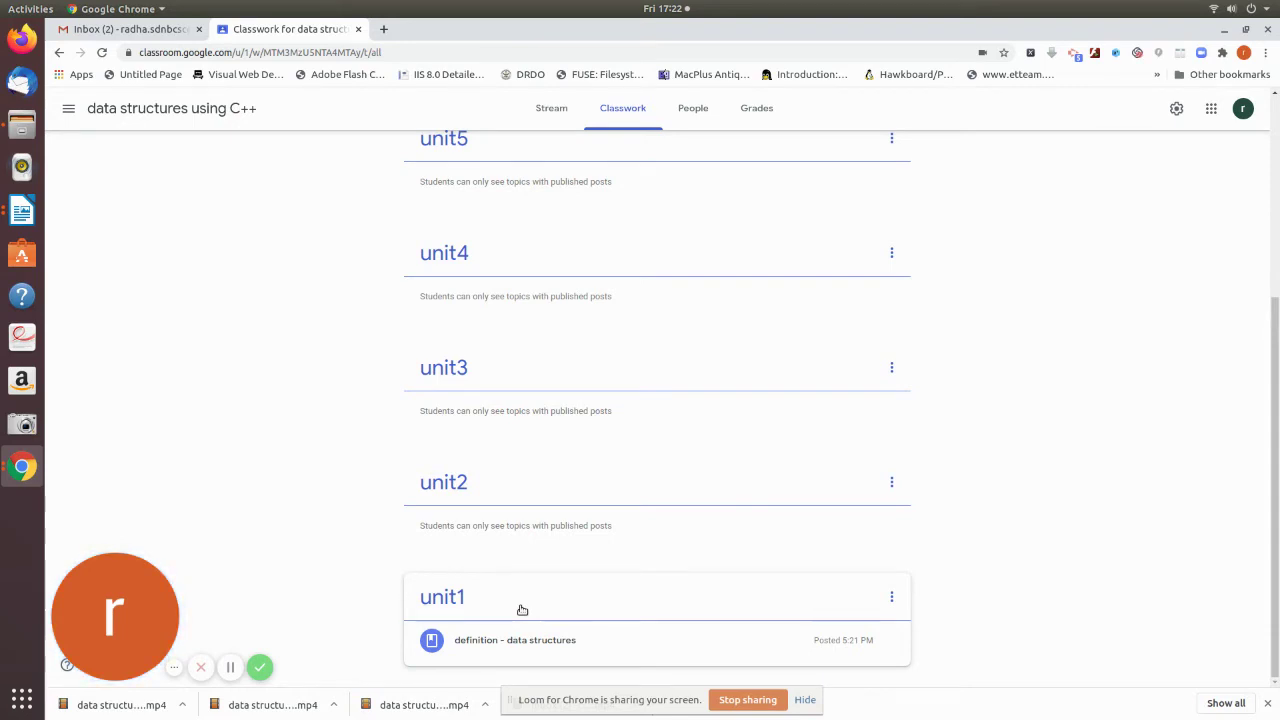
Start another new material on the class's Classwork page.
{"action": "scroll", "coordinate": [1178, 597], "scroll_direction": "up", "scroll_amount": 5}
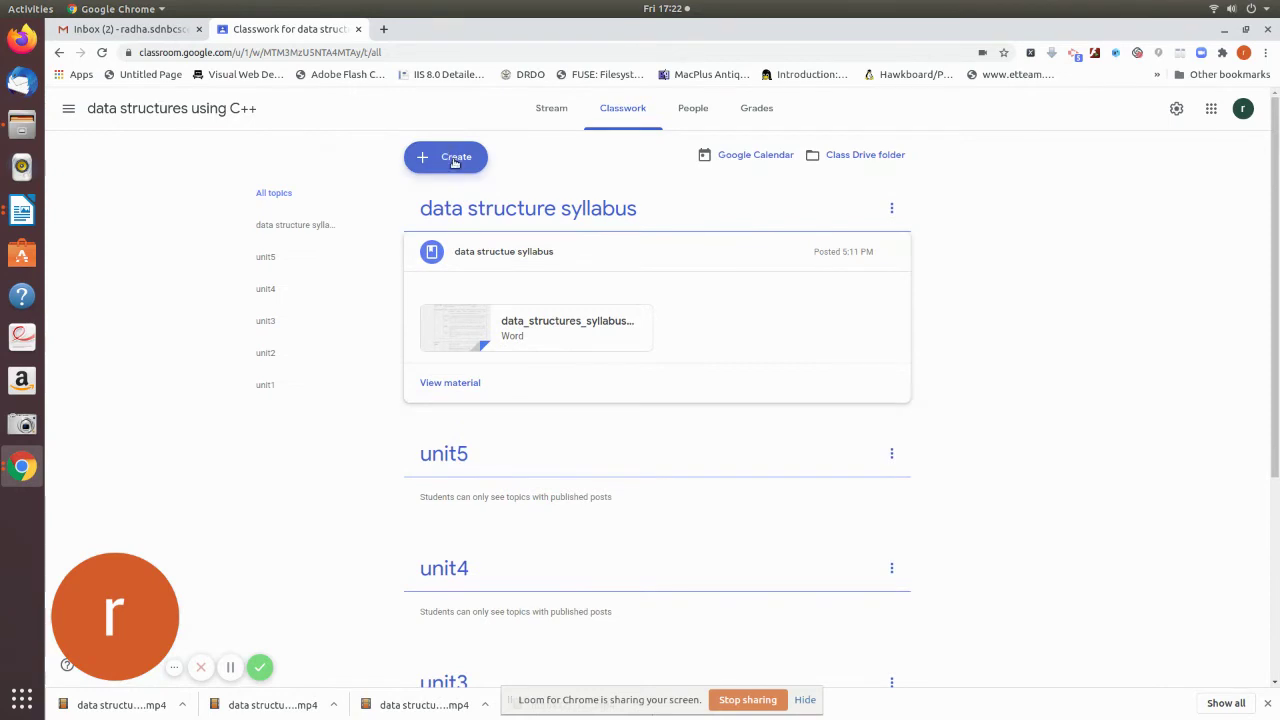
{"action": "left_click", "coordinate": [452, 162]}
{"action": "left_click", "coordinate": [472, 260]}
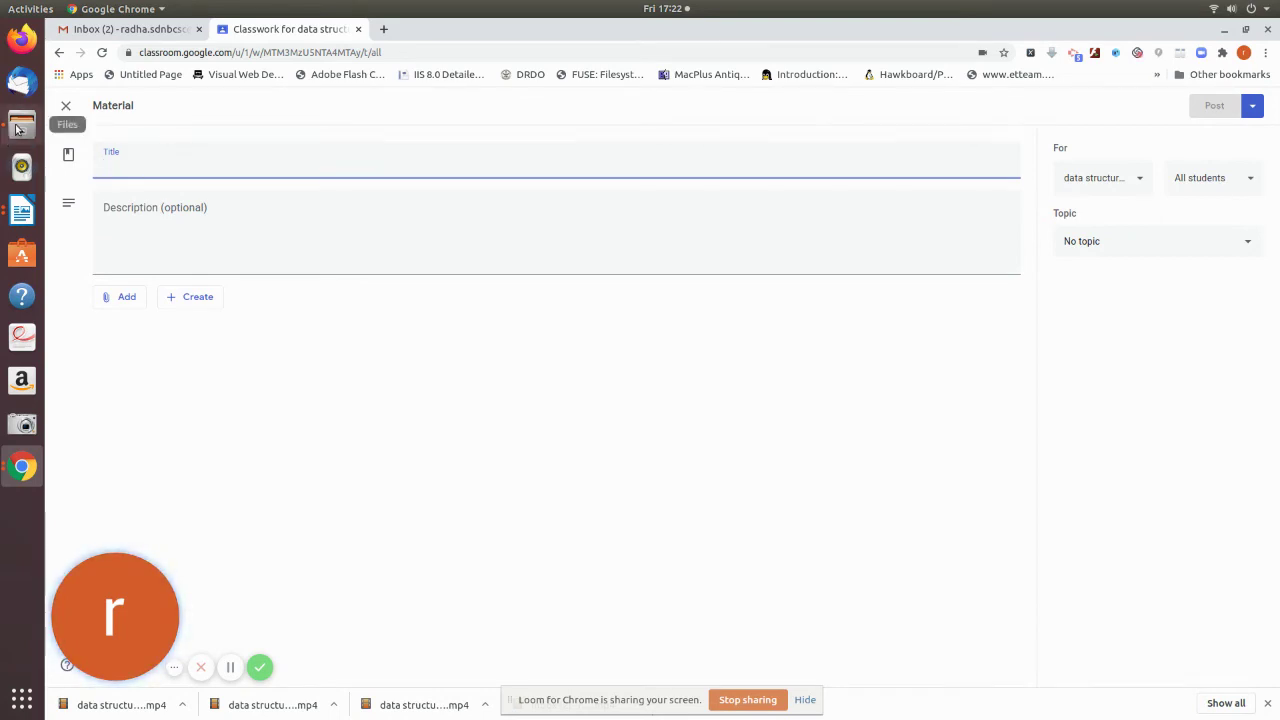
Switch to data_structures_syllabus.docx in LibreOffice Writer to read the course outline, and minimize the document.
{"action": "left_click", "coordinate": [27, 210]}
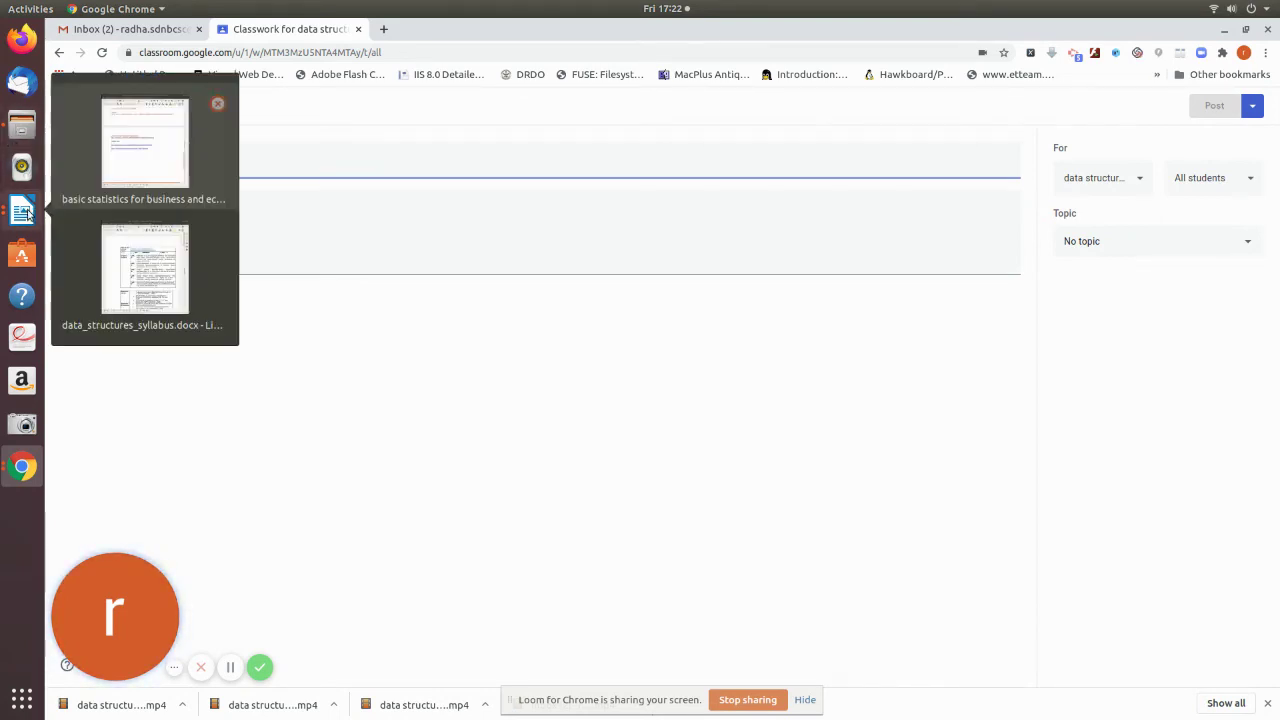
{"action": "left_click", "coordinate": [172, 280]}
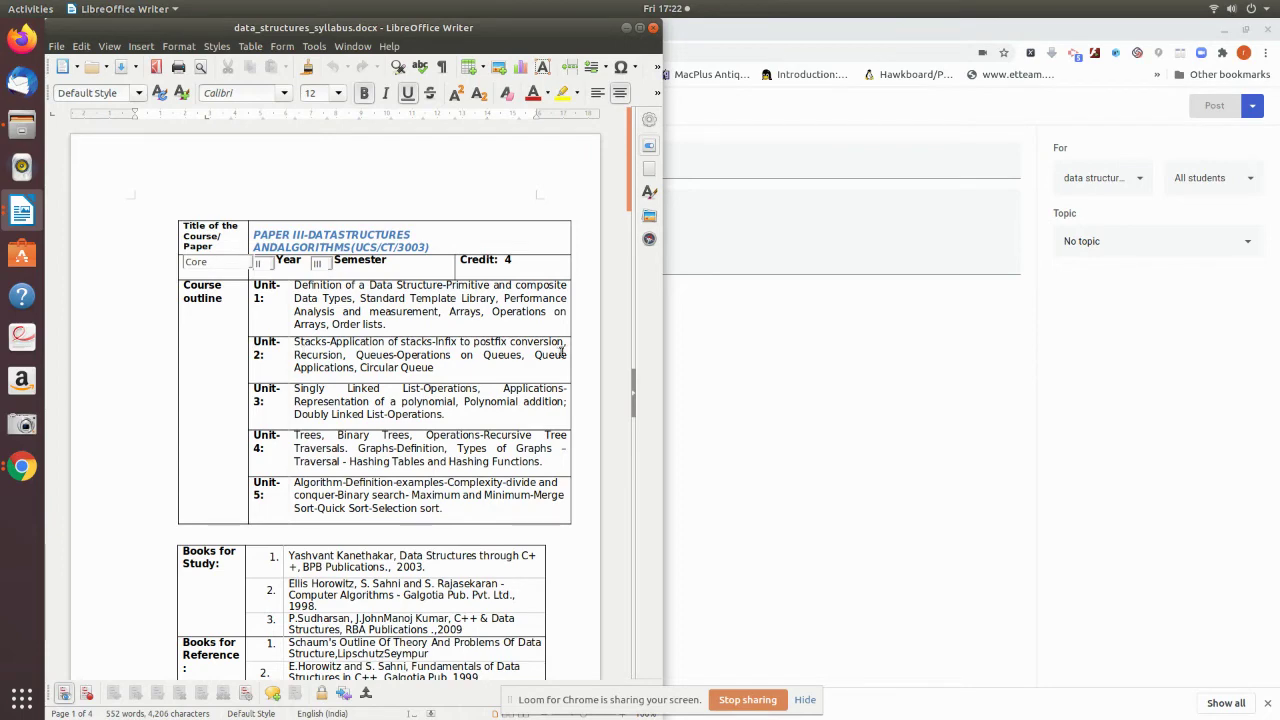
{"action": "left_click", "coordinate": [626, 29]}
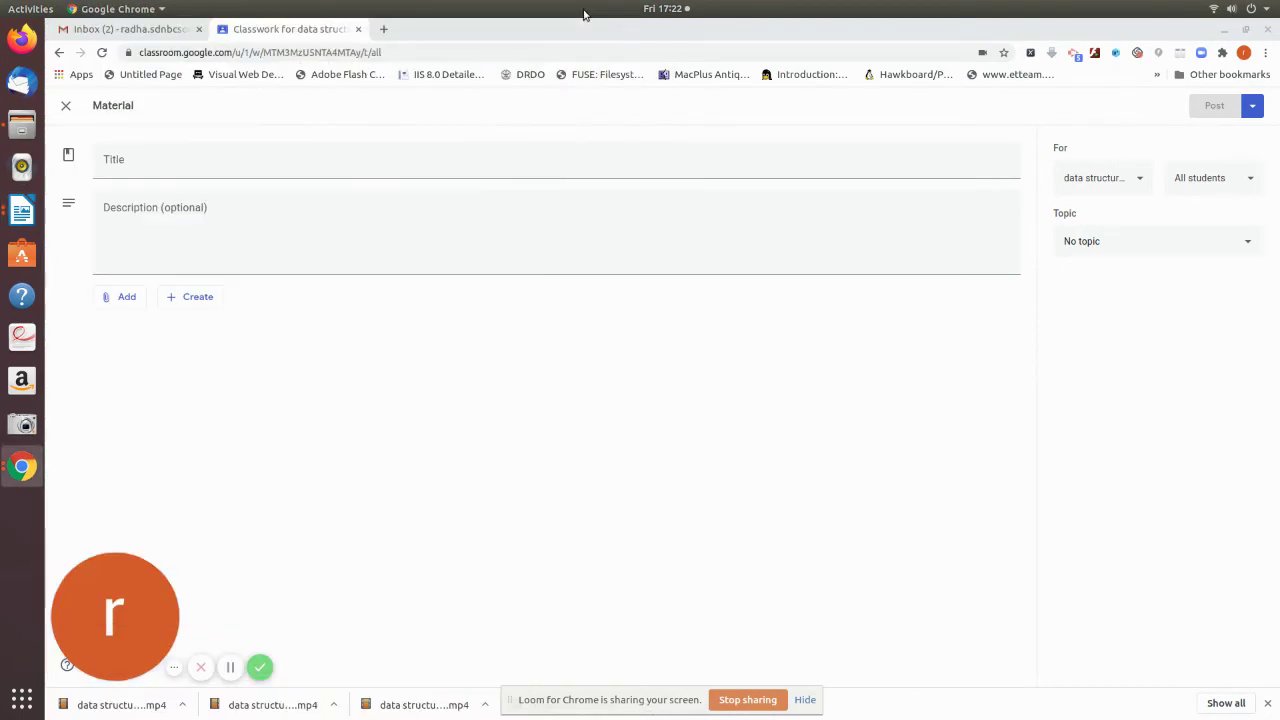
Title the new material "stack", leaving its description empty.
{"action": "left_click", "coordinate": [155, 163]}
{"action": "type", "text": "stack"}
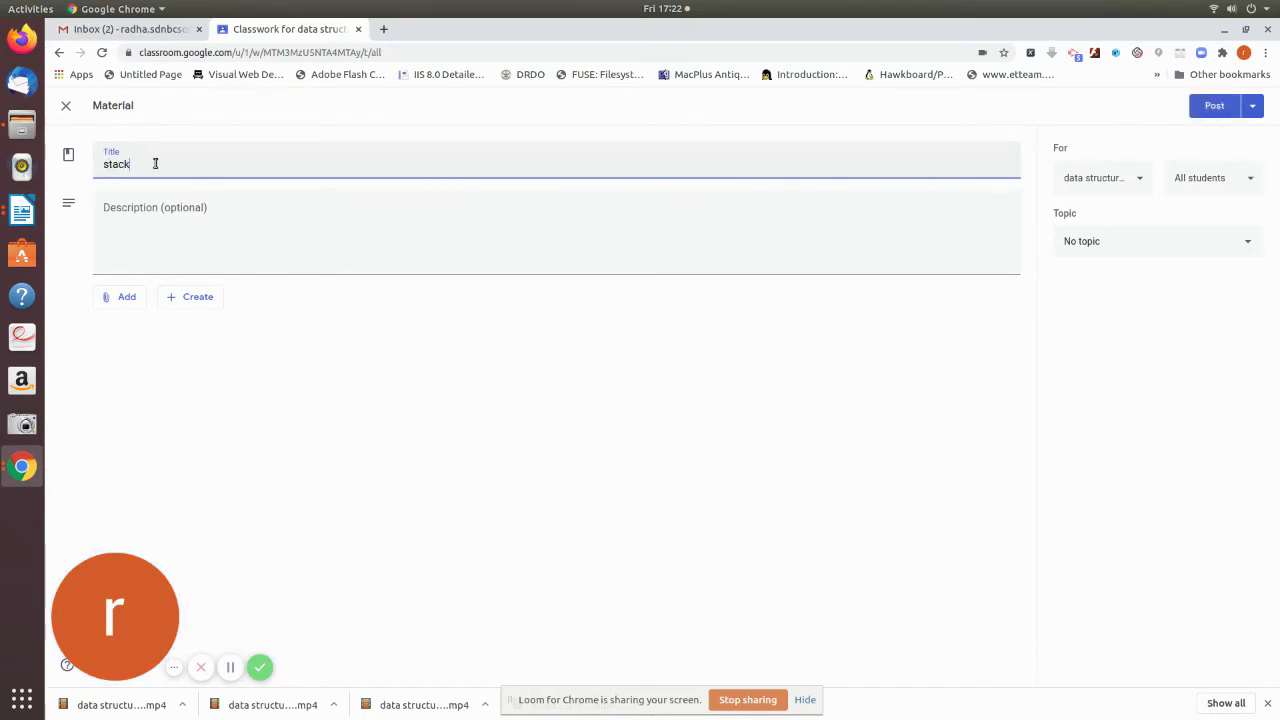
{"action": "left_click", "coordinate": [171, 207]}
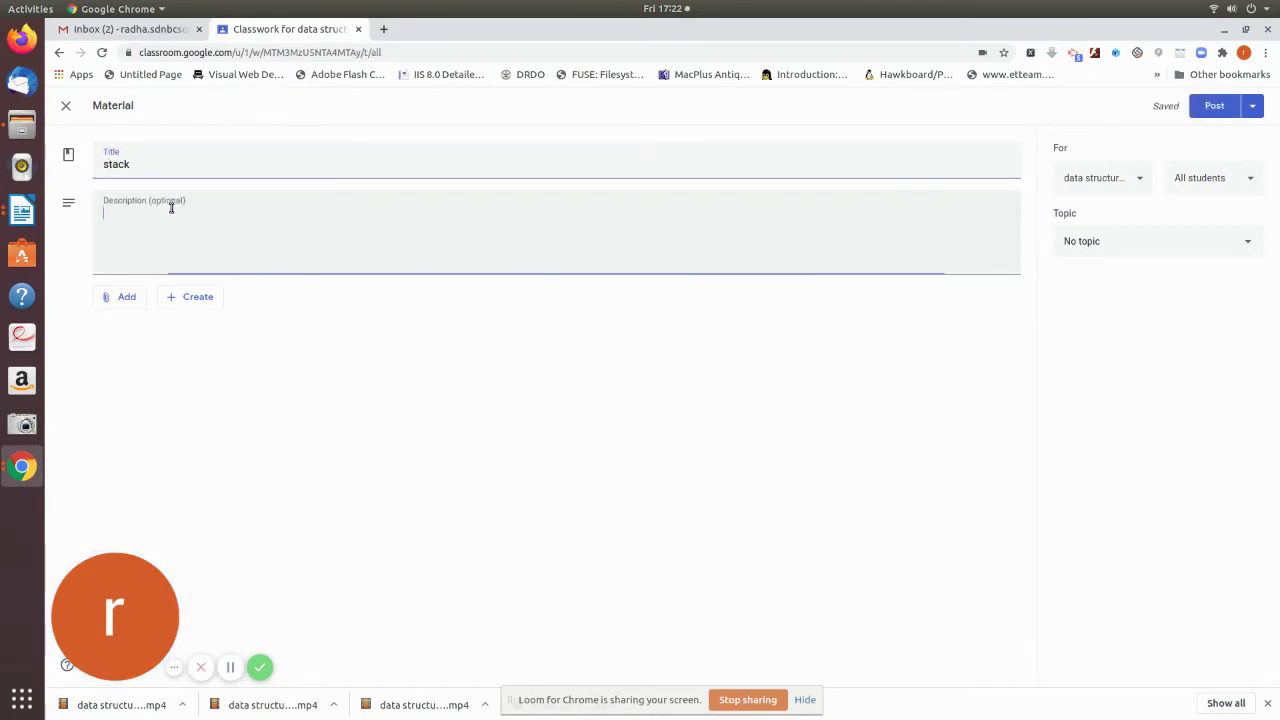
Pick stack.pdf from the data_stru_theory folder as a file upload for the stack material.
{"action": "left_click", "coordinate": [116, 300]}
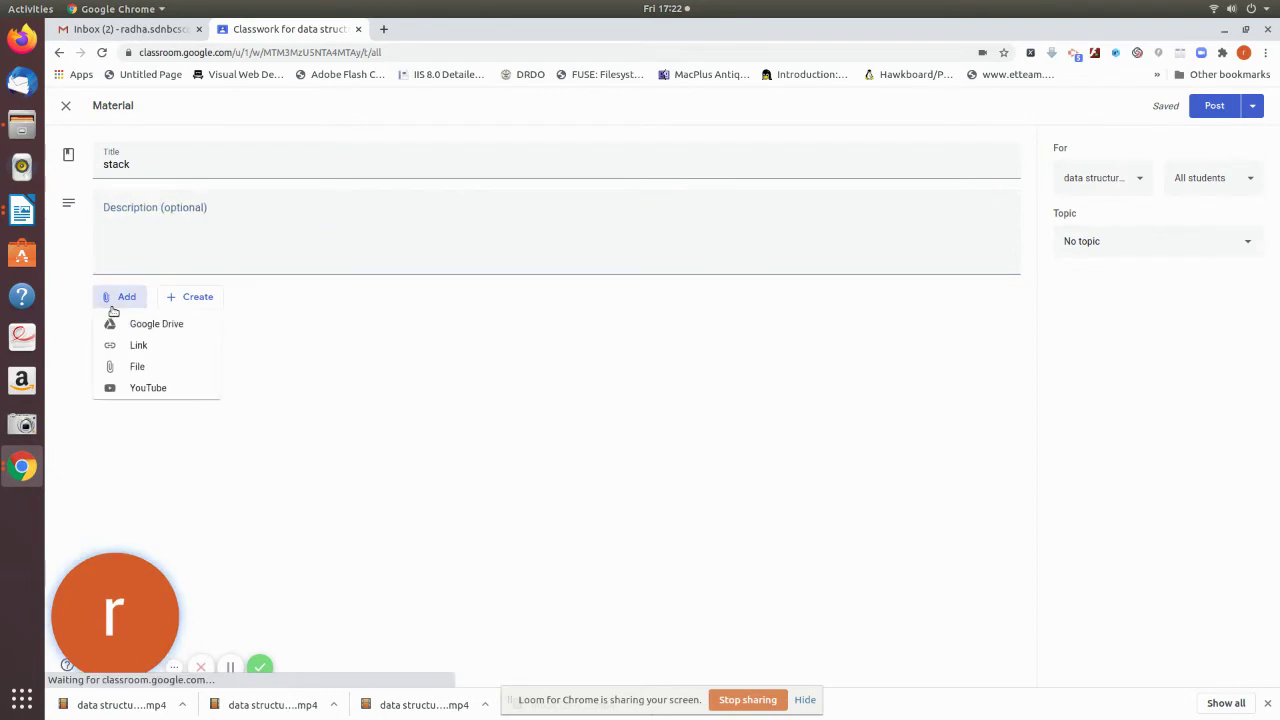
{"action": "left_click", "coordinate": [135, 367]}
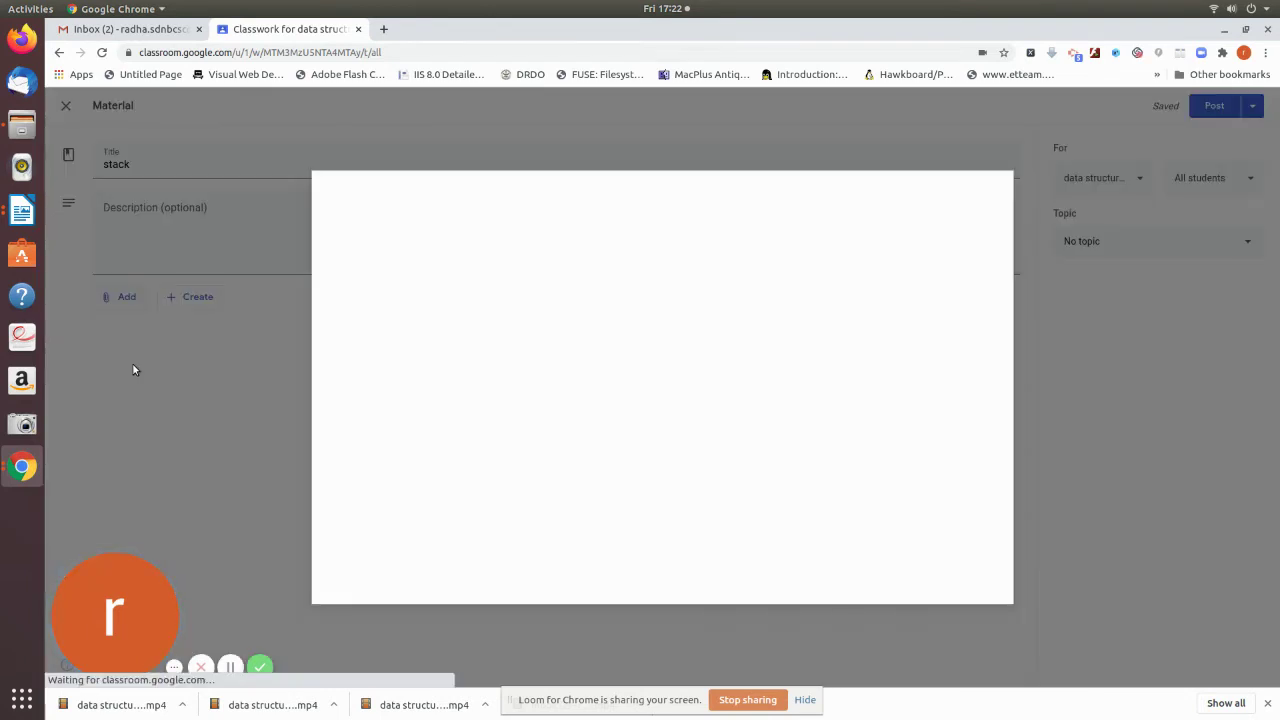
{"action": "left_click", "coordinate": [665, 402]}
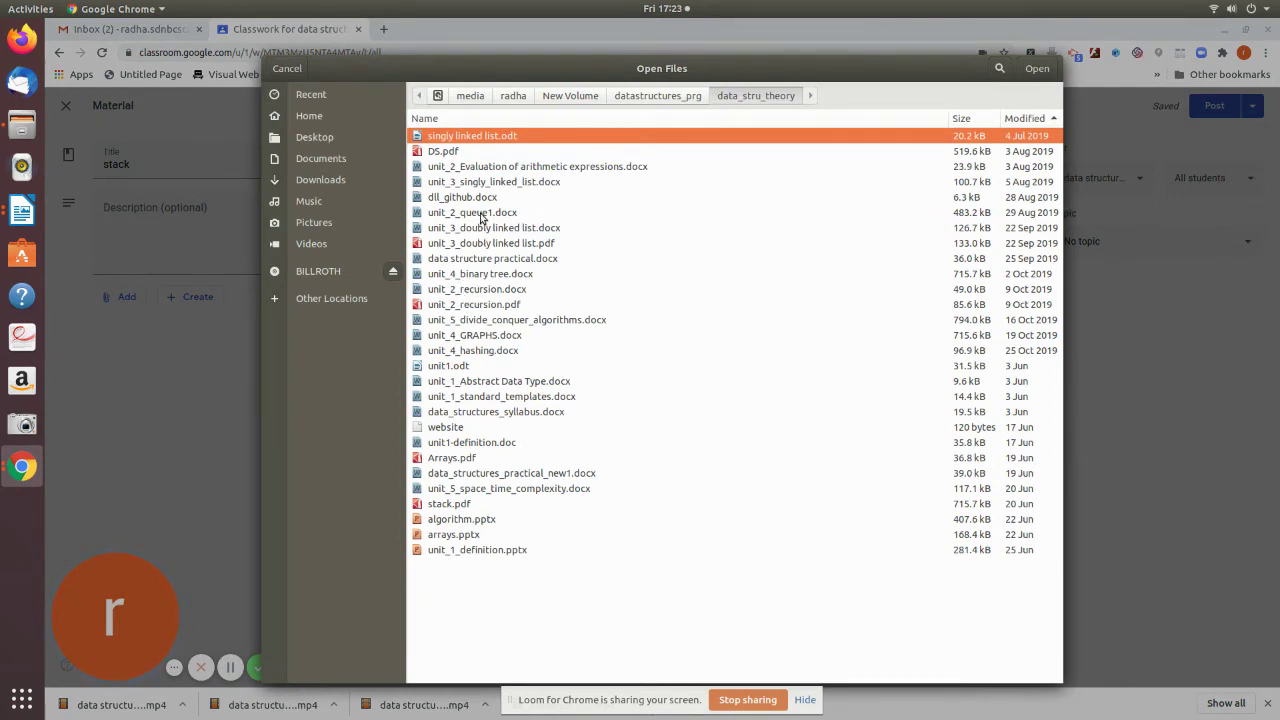
{"action": "left_click", "coordinate": [564, 167]}
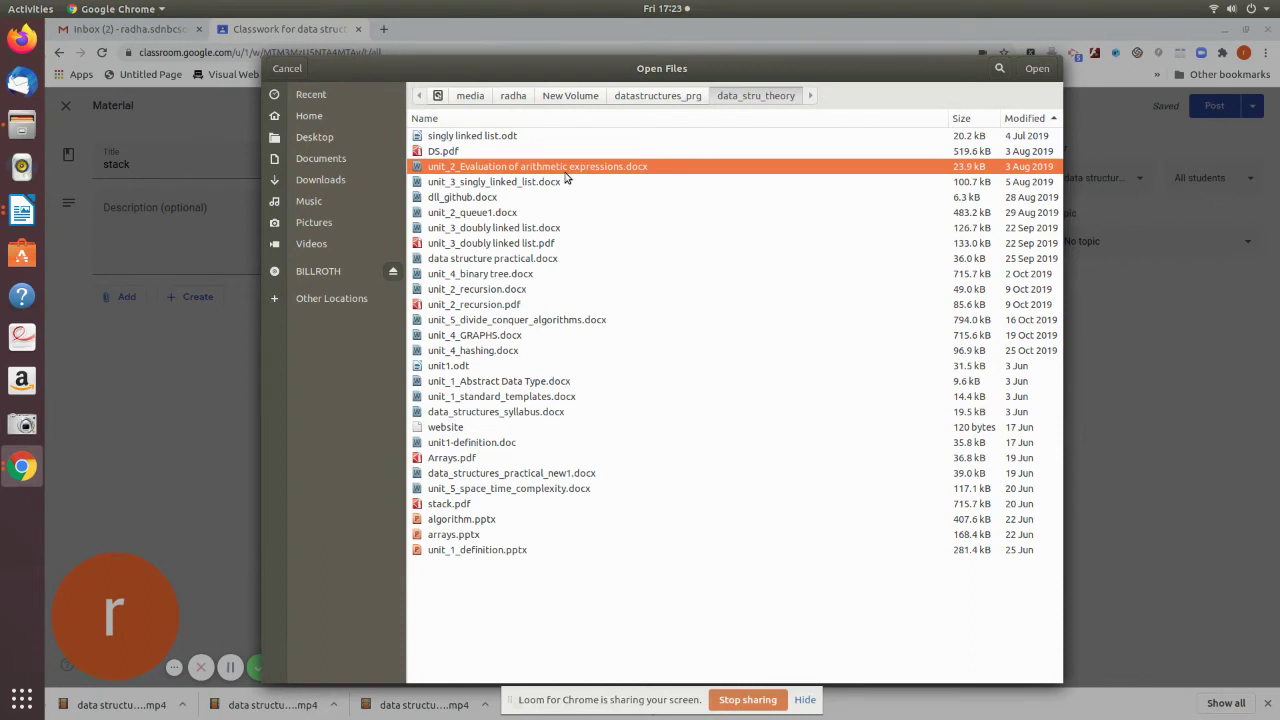
{"action": "left_click", "coordinate": [461, 508]}
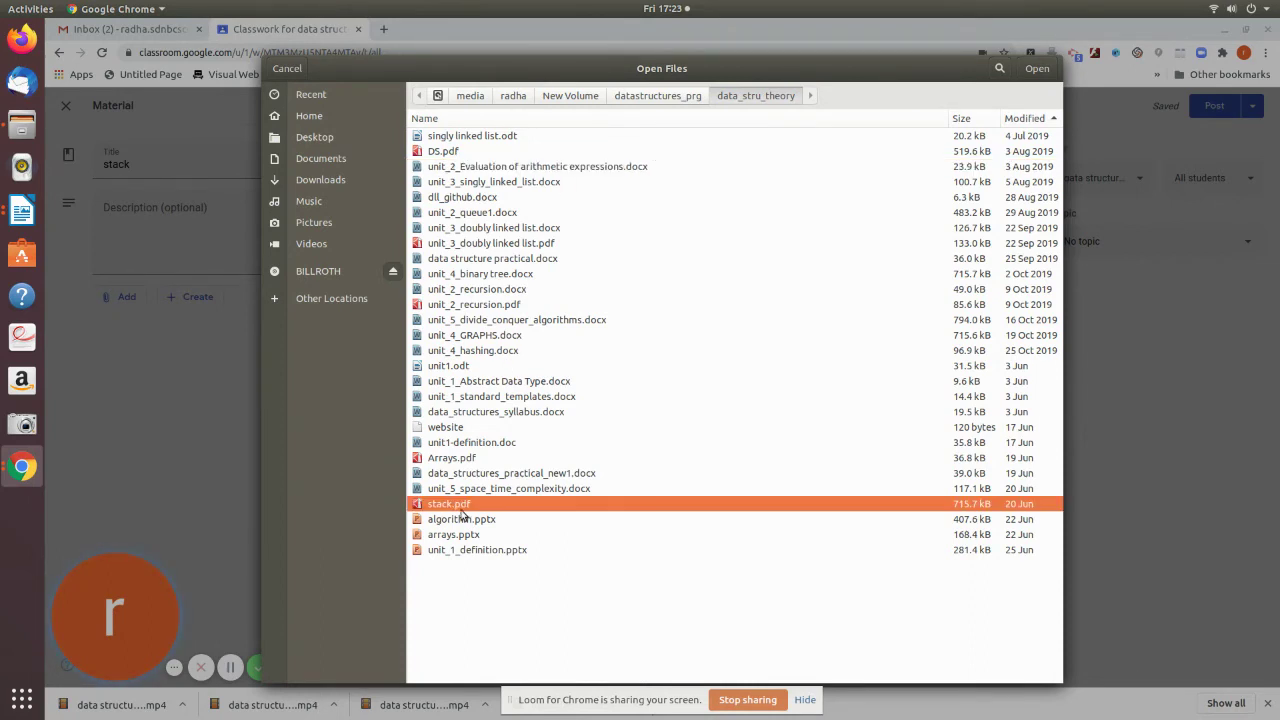
{"action": "left_click", "coordinate": [1038, 72]}
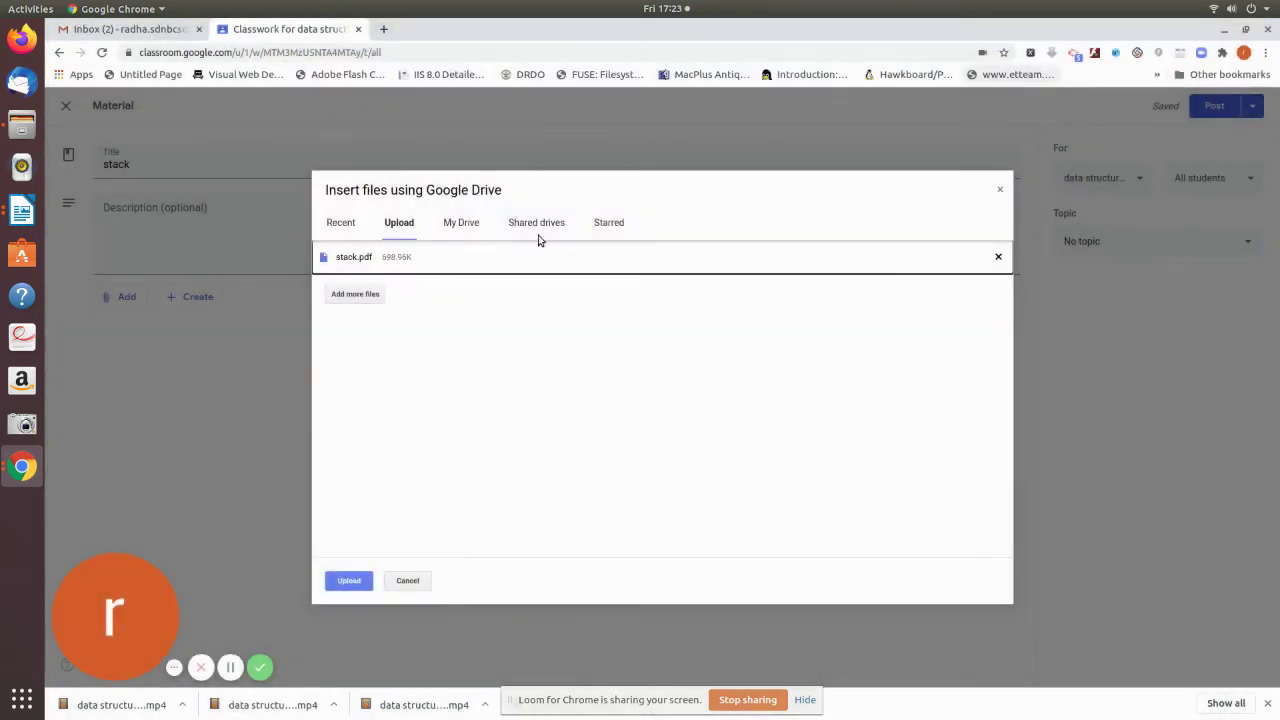
Add unit_2_recursion.pdf and unit_2_queue1.docx to the files queued for upload.
{"action": "left_click", "coordinate": [355, 294]}
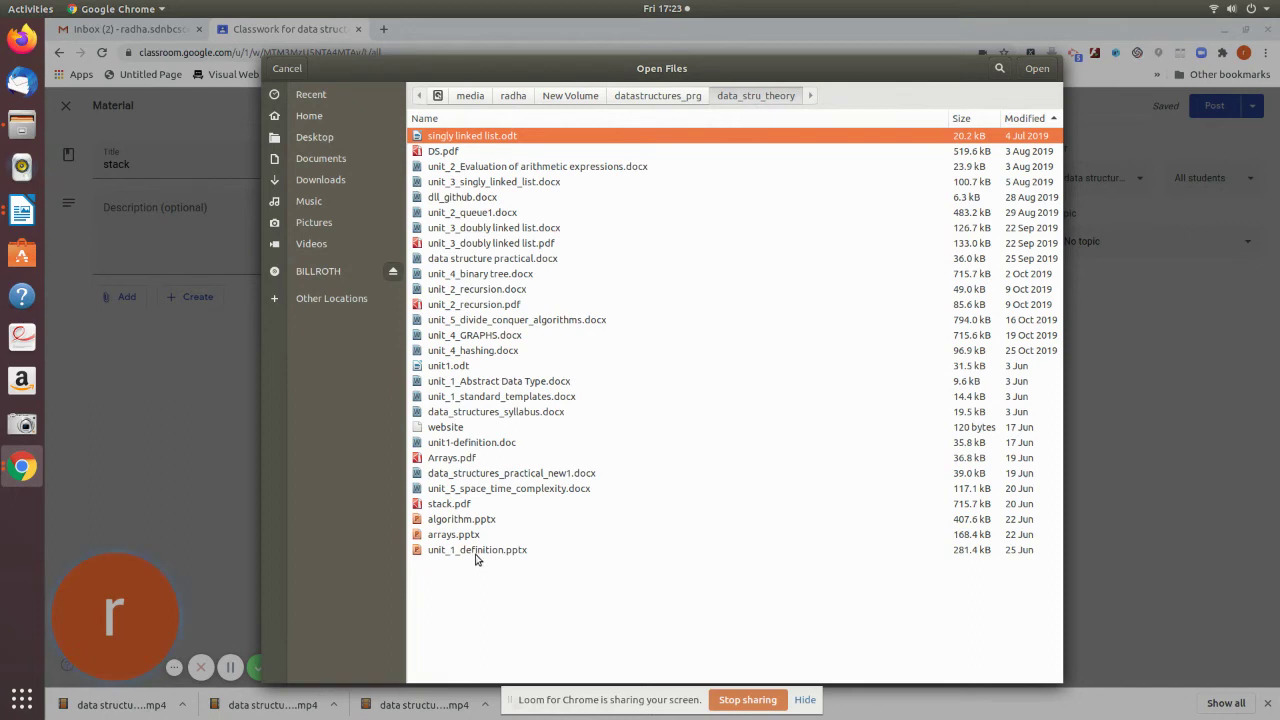
{"action": "left_click", "coordinate": [474, 306]}
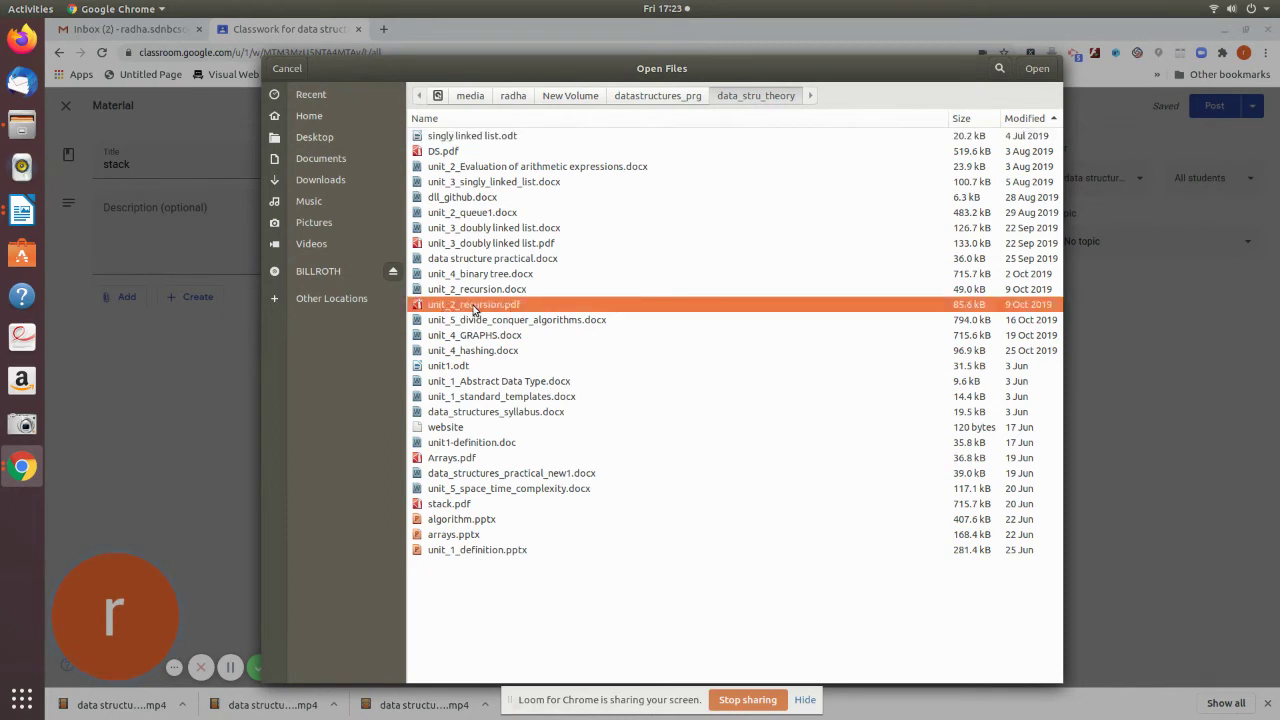
{"action": "left_click", "coordinate": [1042, 68]}
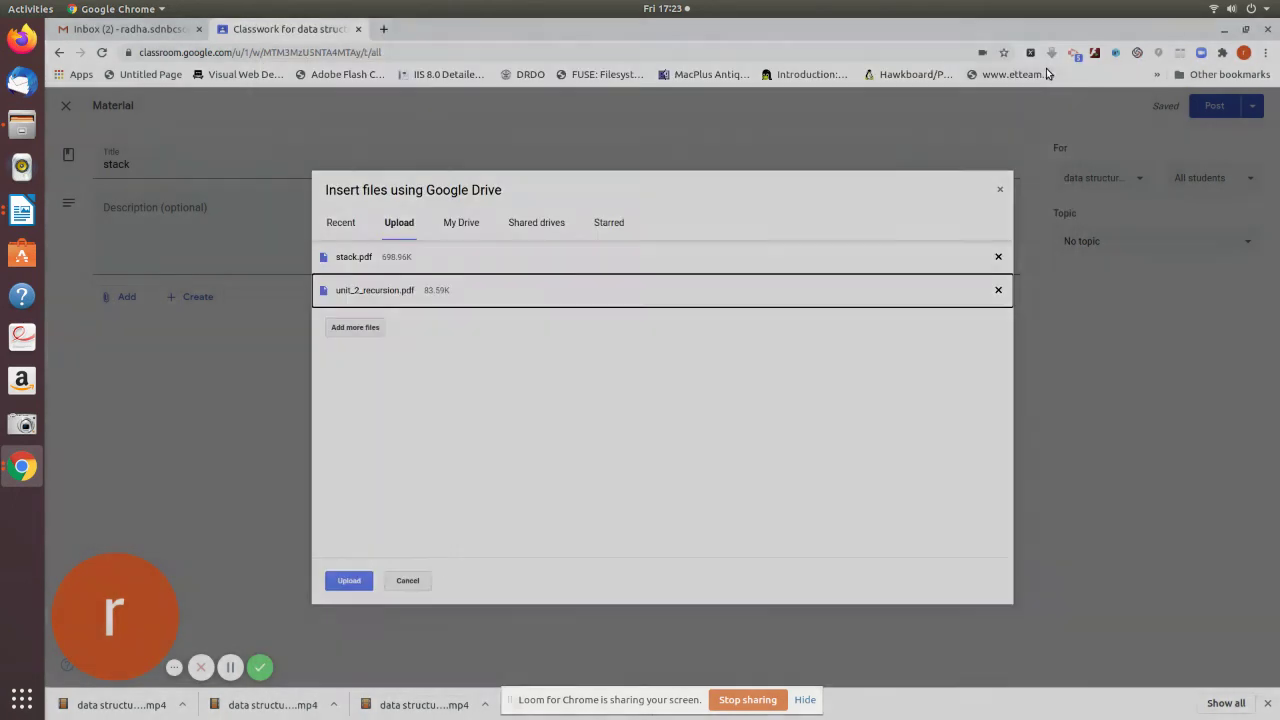
{"action": "left_click", "coordinate": [370, 332]}
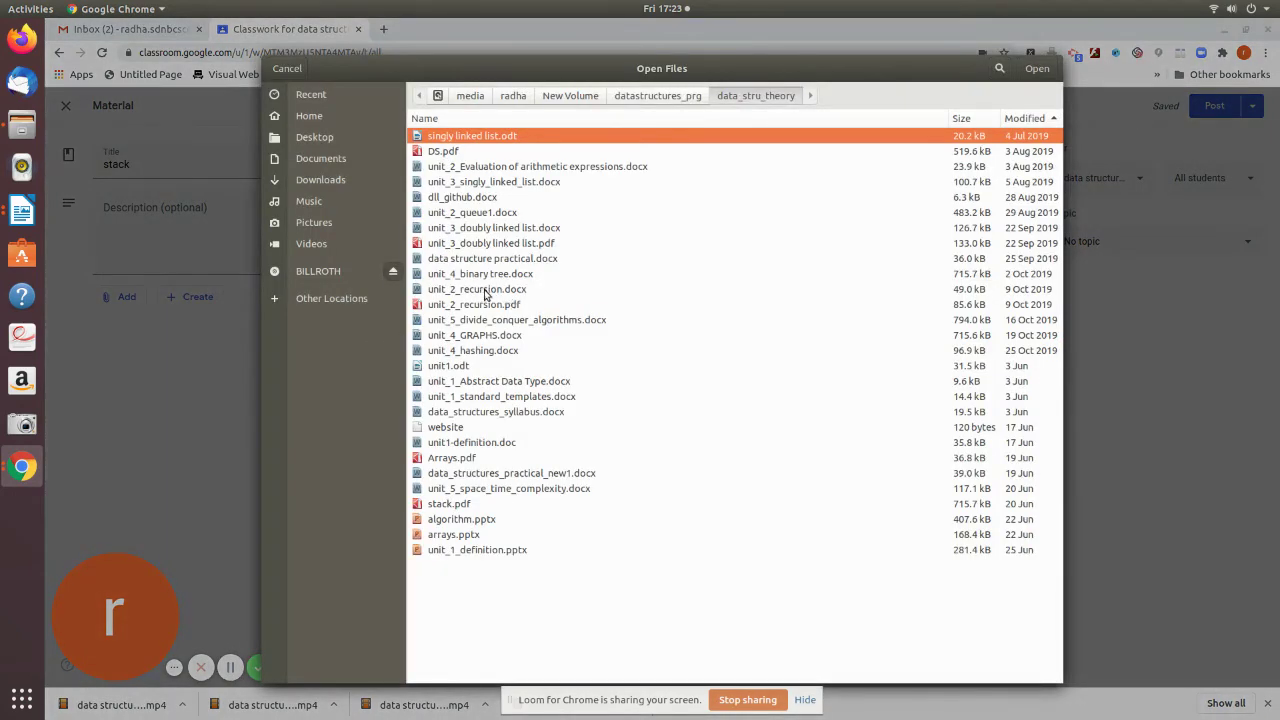
{"action": "left_click", "coordinate": [478, 214]}
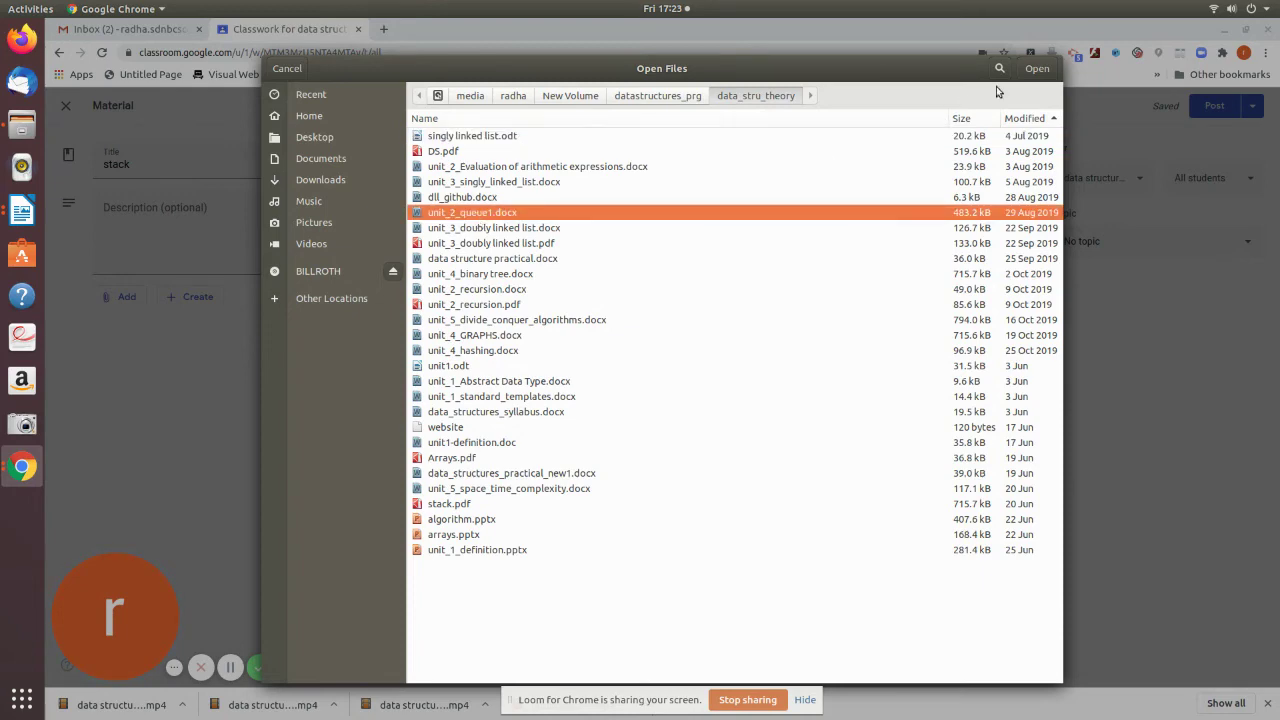
{"action": "left_click", "coordinate": [1037, 68]}
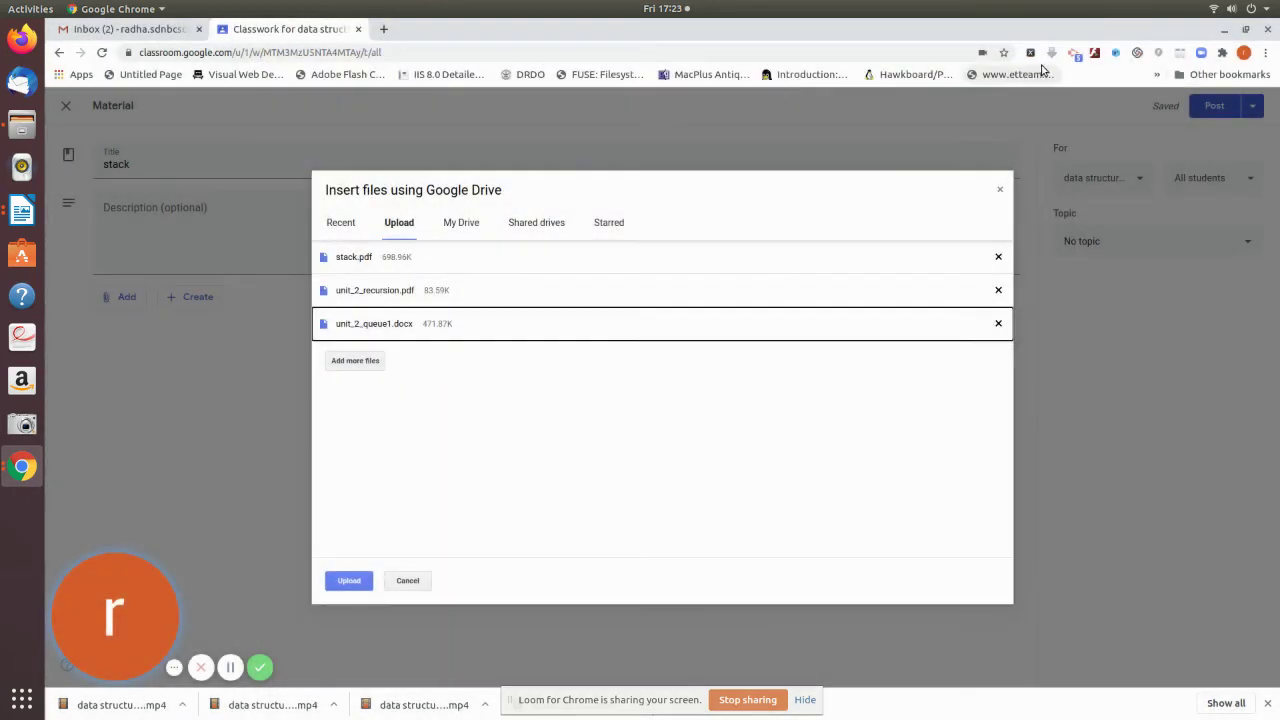
Add unit_2_Evaluation of arithmetic expressions.docx to the queue and upload all the chosen files to the material.
{"action": "left_click", "coordinate": [355, 361]}
{"action": "left_click", "coordinate": [565, 168]}
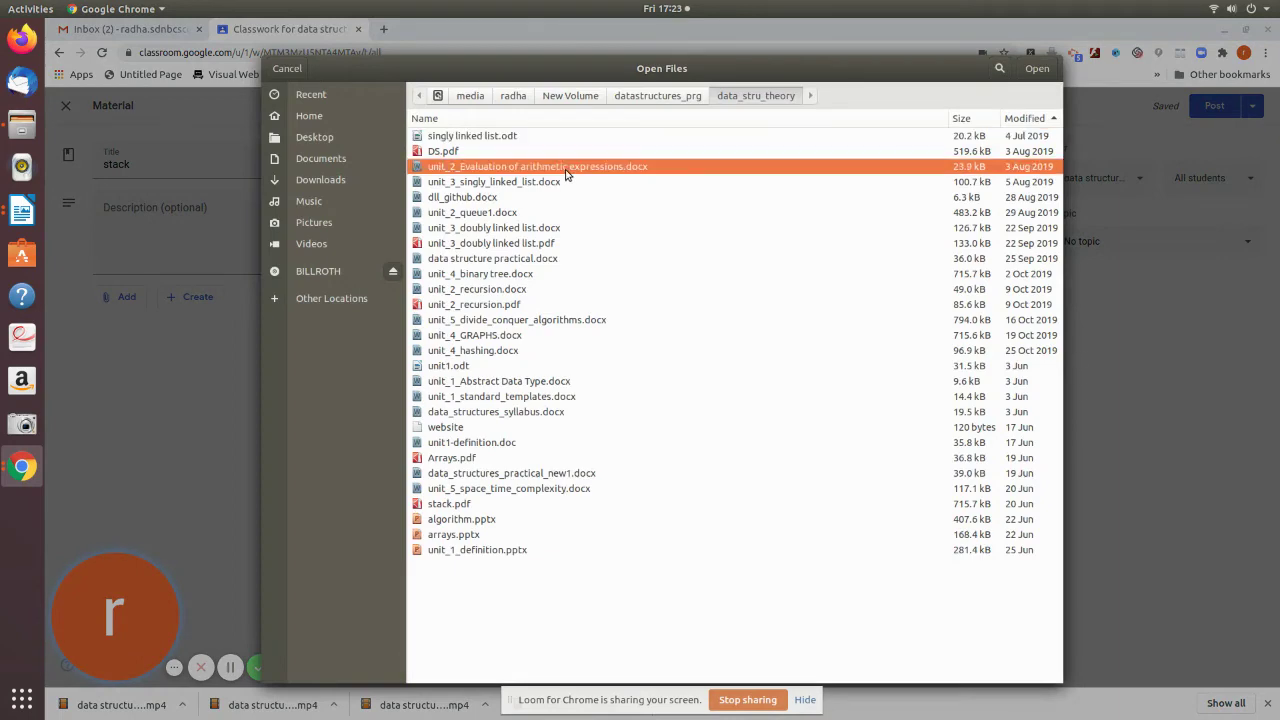
{"action": "left_click", "coordinate": [1037, 68]}
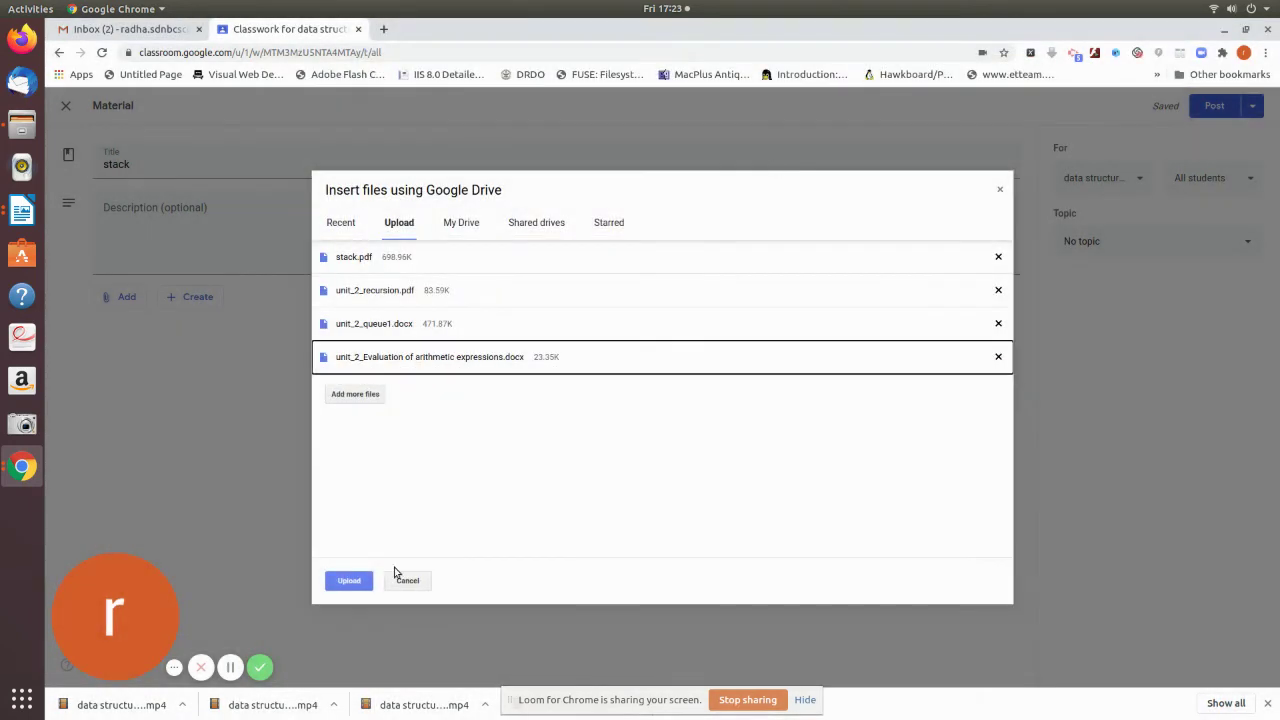
{"action": "left_click", "coordinate": [349, 580]}
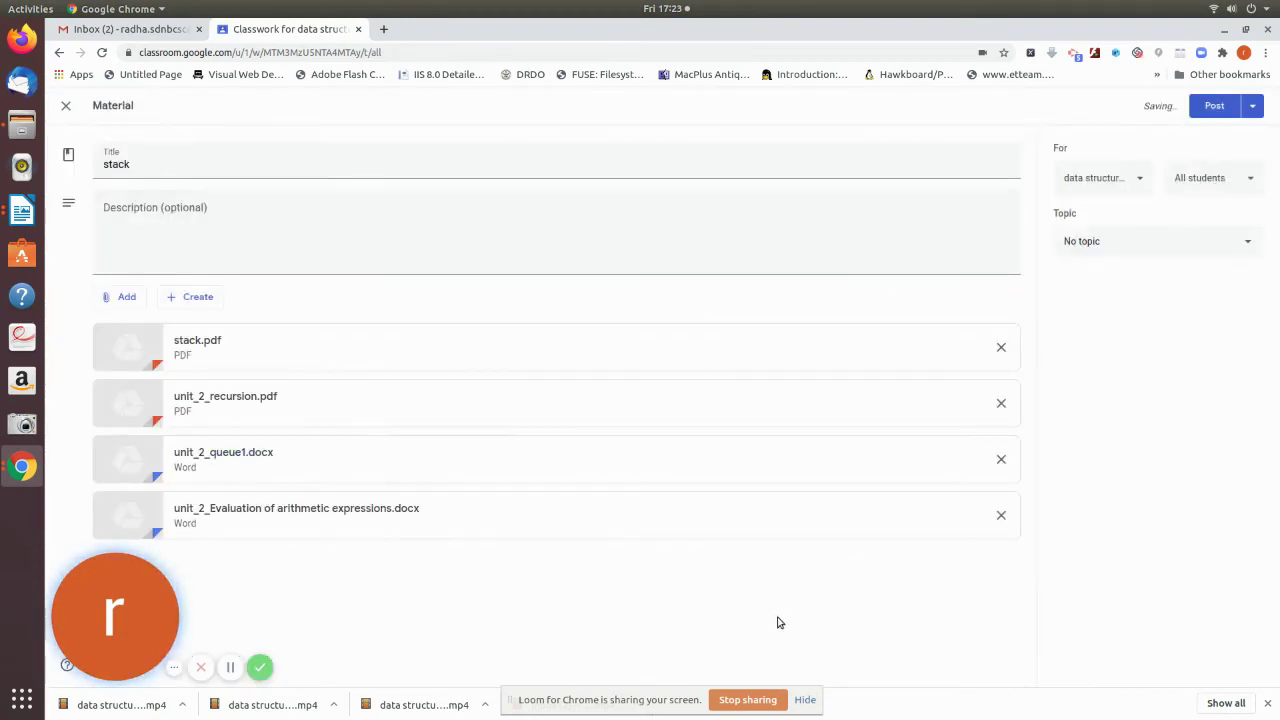
Assign the stack material to the unit2 topic and post it.
{"action": "left_click", "coordinate": [1248, 240]}
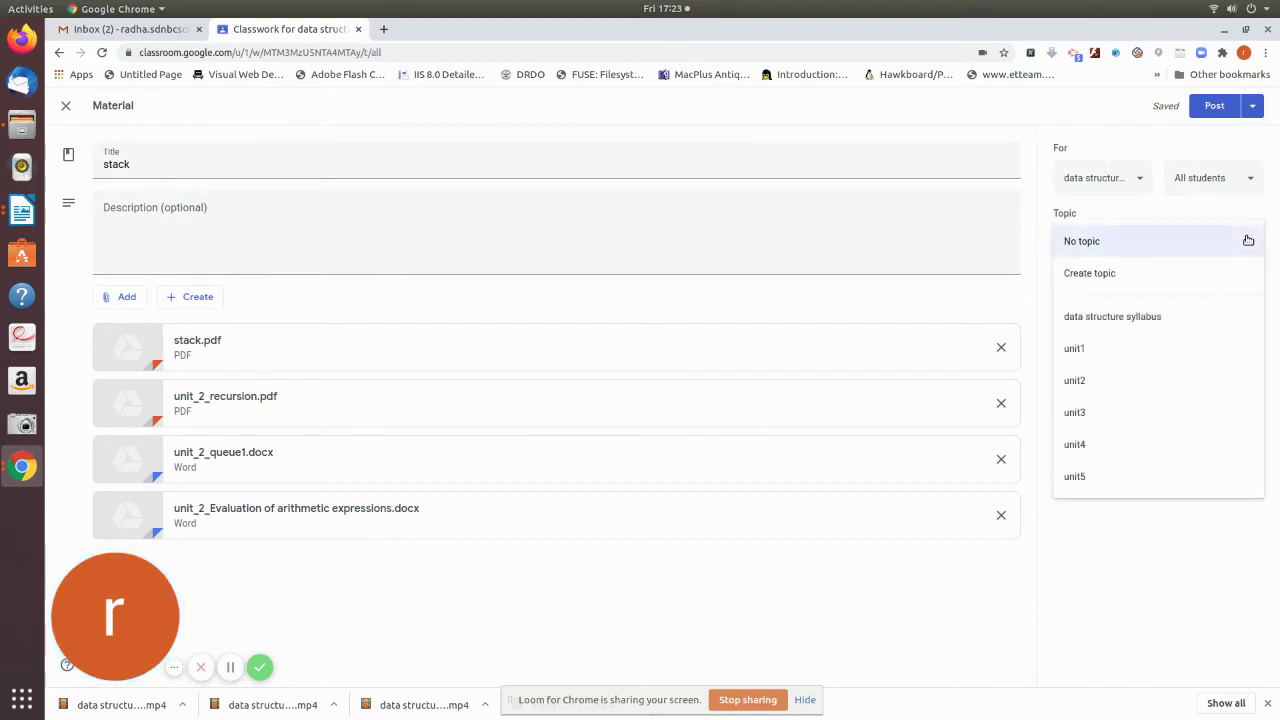
{"action": "left_click", "coordinate": [1104, 380]}
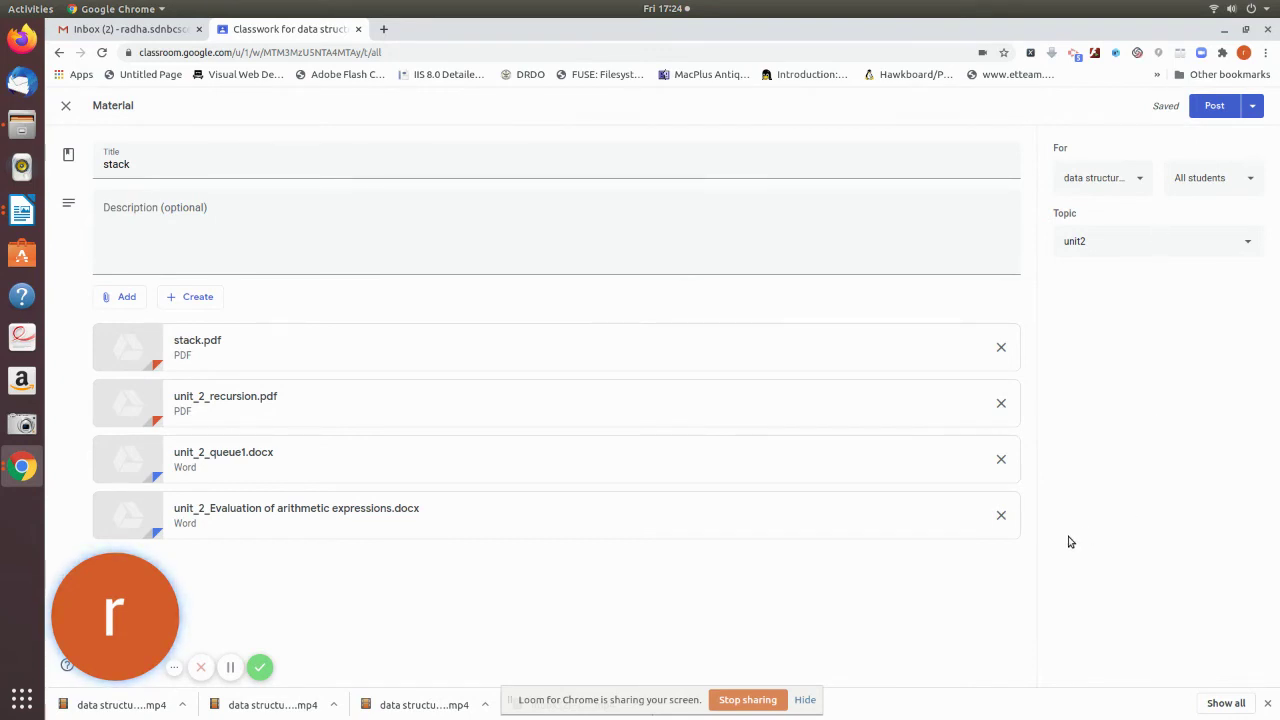
{"action": "left_click", "coordinate": [1213, 110]}
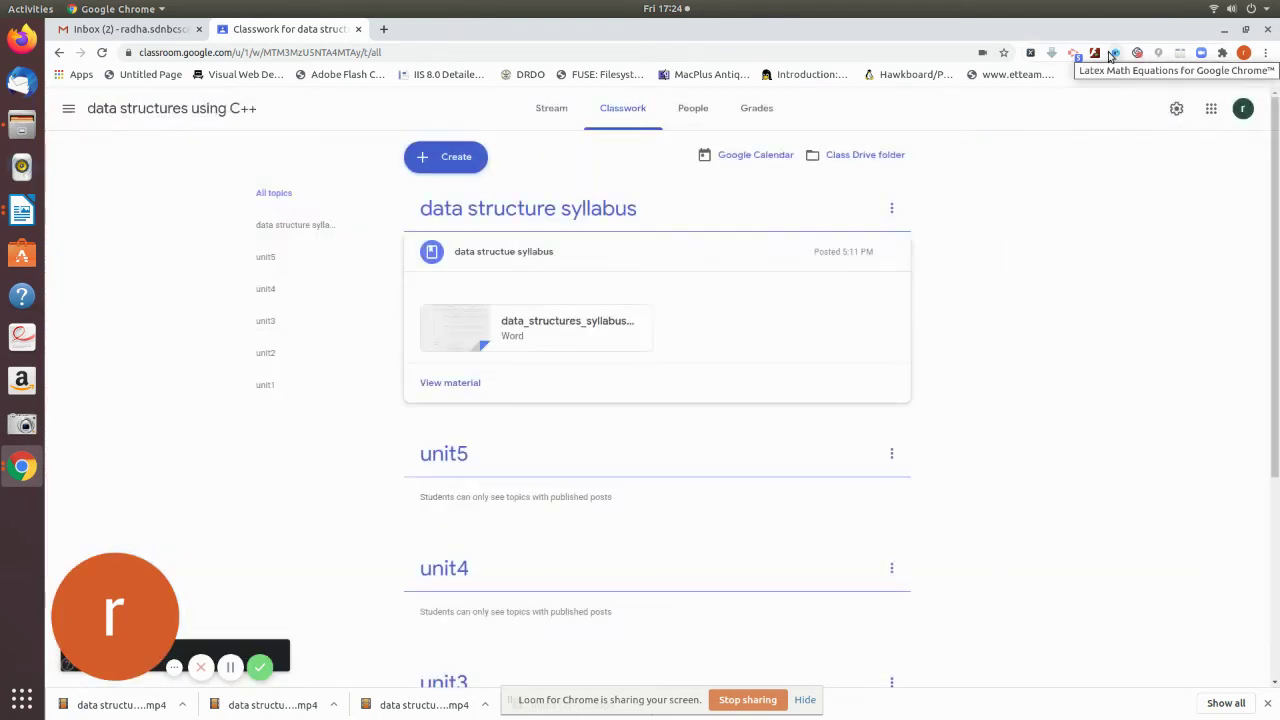
Check the stack material and its attachments in the unit2 topic, and return to the list of all topics.
{"action": "scroll", "coordinate": [1100, 238], "scroll_direction": "down", "scroll_amount": 5}
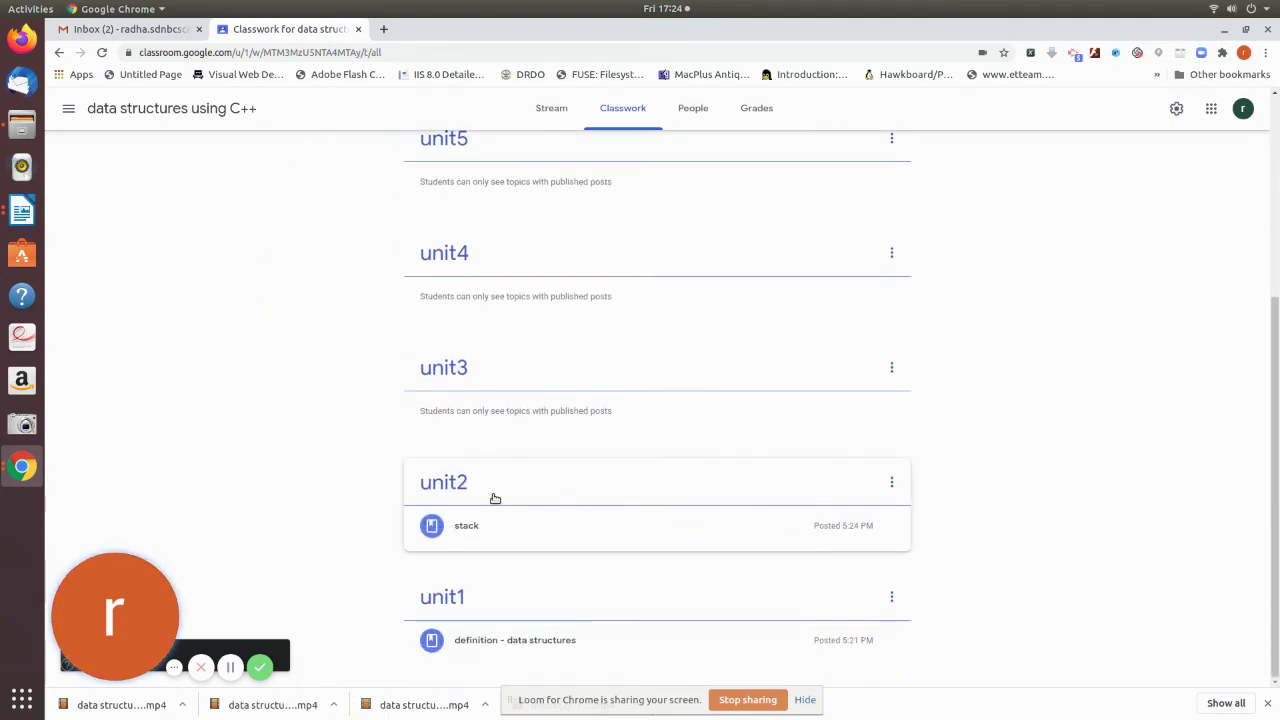
{"action": "left_click", "coordinate": [447, 487]}
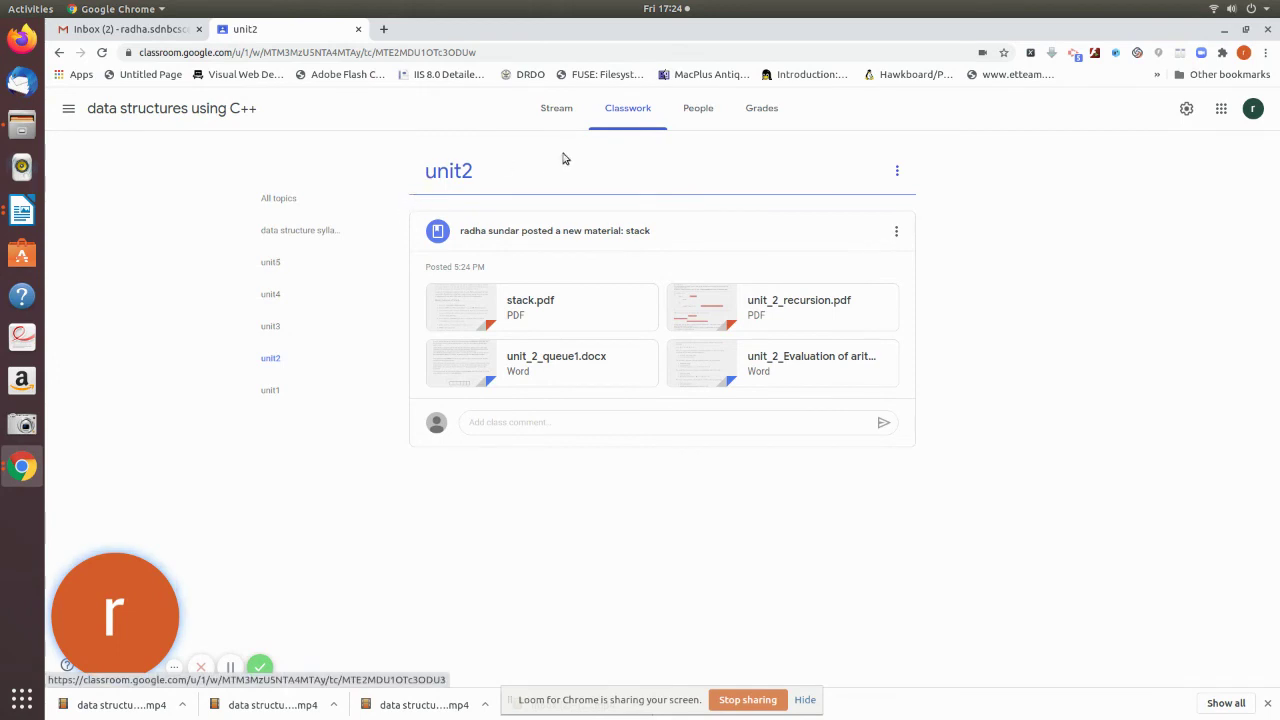
{"action": "left_click", "coordinate": [281, 201]}
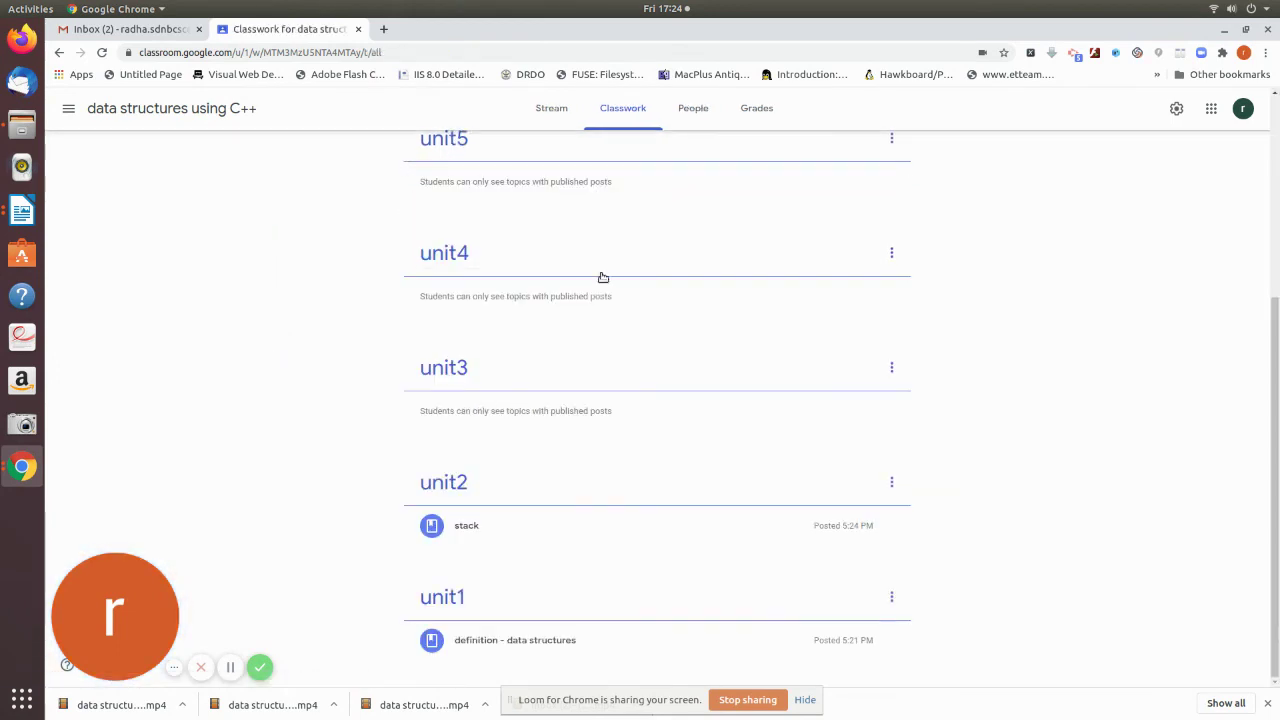
Create another new material on the Classwork page with the title "unit 3".
{"action": "scroll", "coordinate": [603, 275], "scroll_direction": "up", "scroll_amount": 2}
{"action": "left_click", "coordinate": [430, 164]}
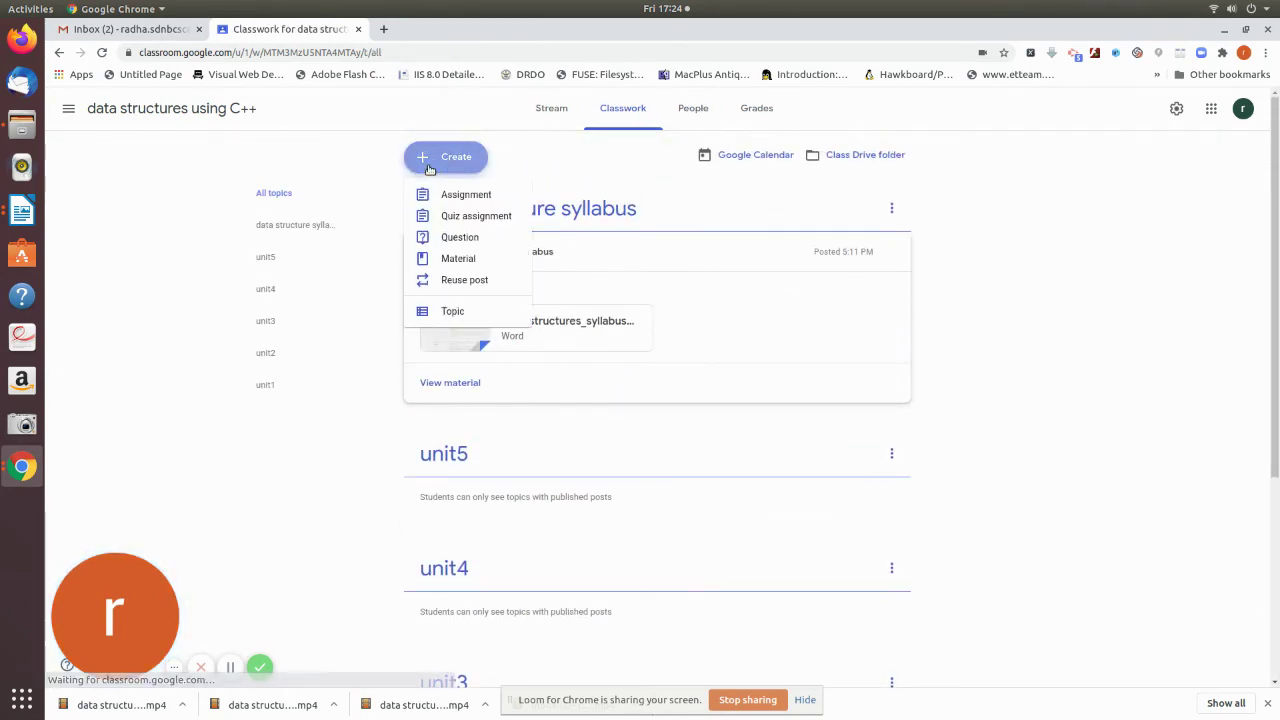
{"action": "left_click", "coordinate": [473, 264]}
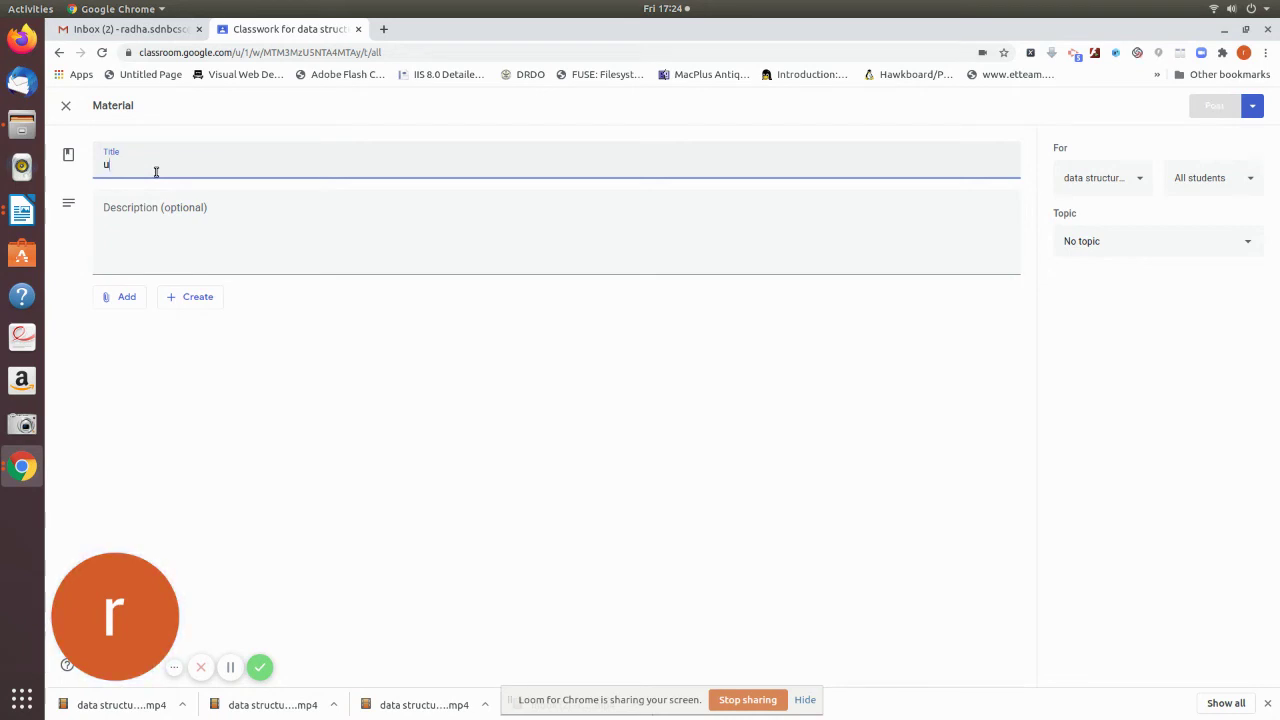
{"action": "type", "text": "nit 3"}
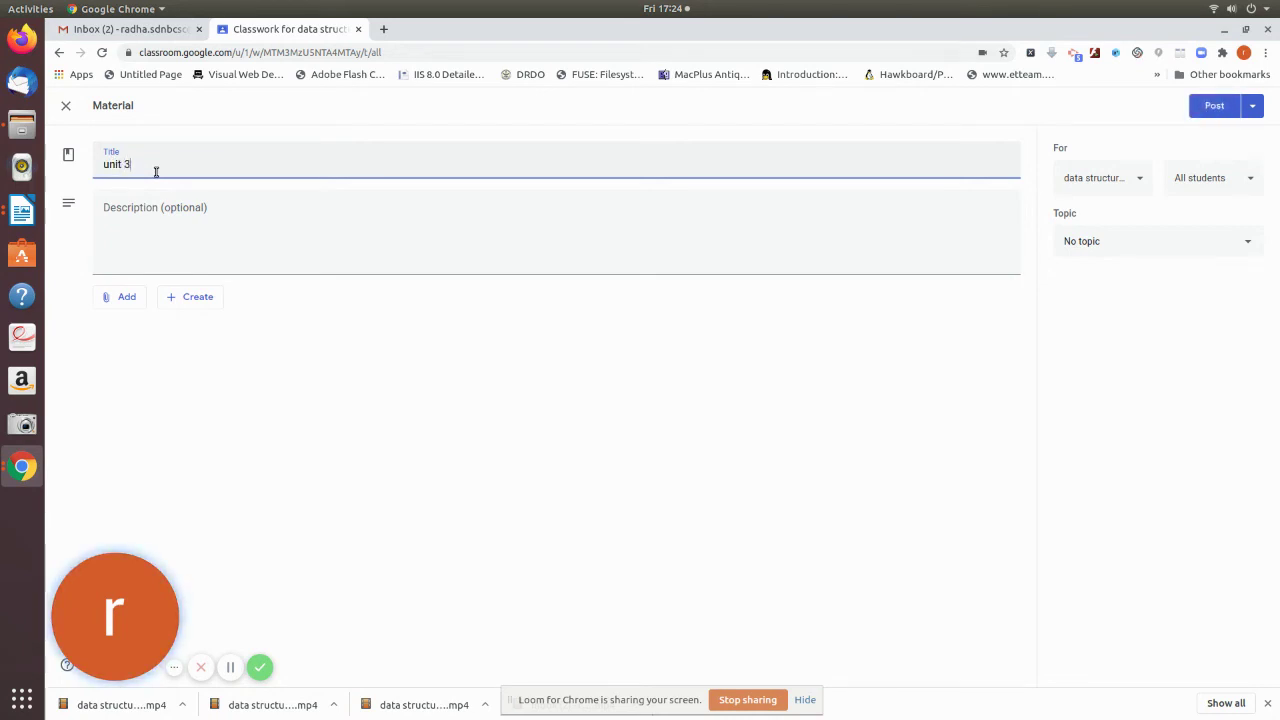
Upload unit_3_doubly linked list.pdf from the computer as an attachment to the unit 3 material.
{"action": "left_click", "coordinate": [127, 297]}
{"action": "left_click", "coordinate": [163, 368]}
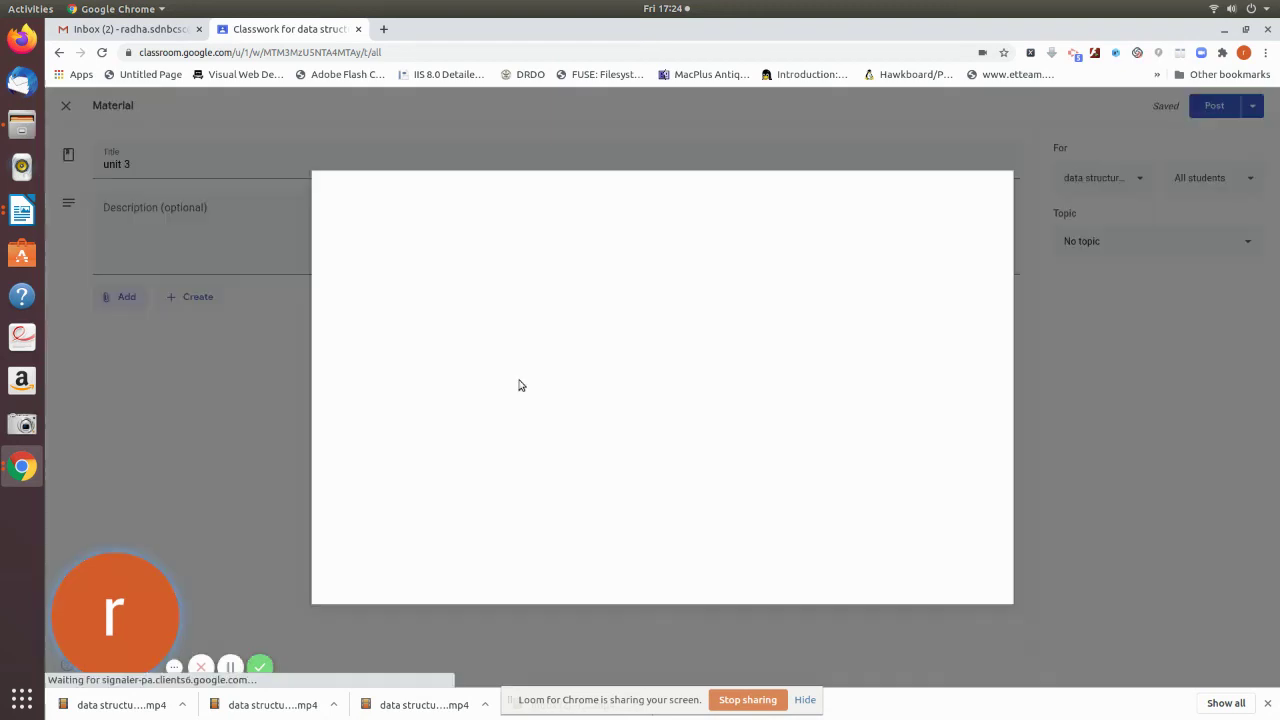
{"action": "left_click", "coordinate": [635, 399]}
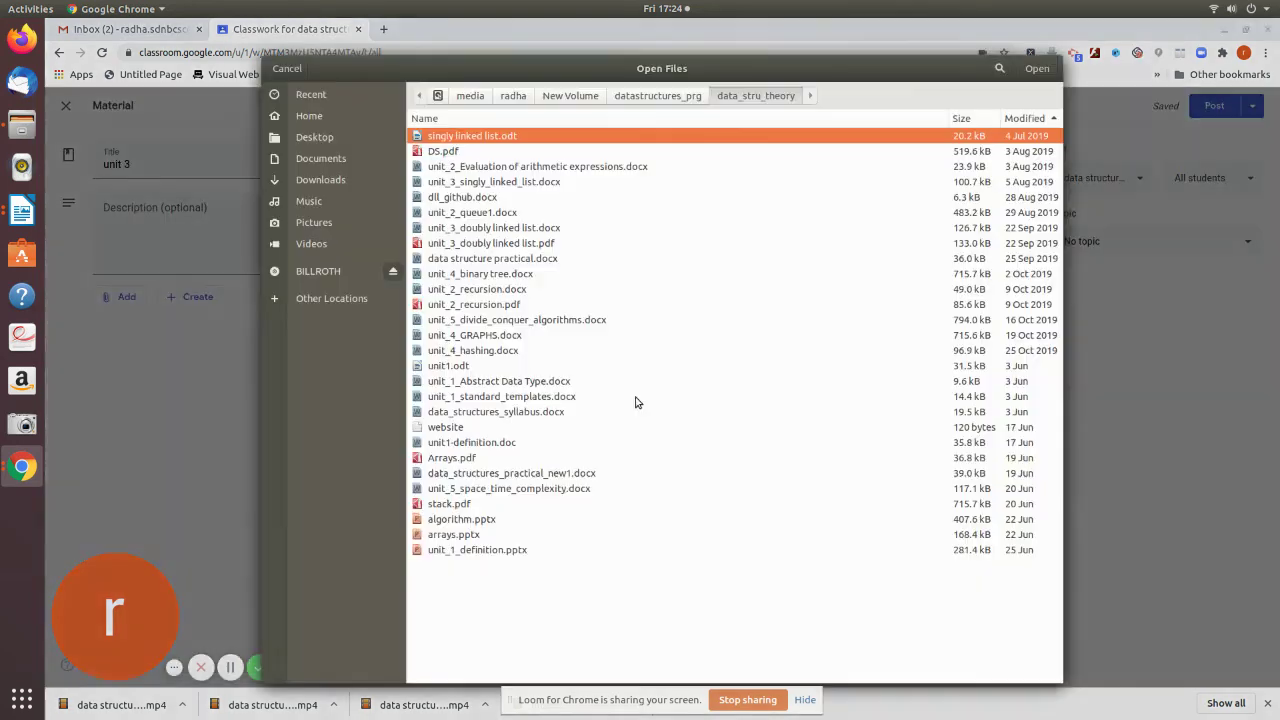
{"action": "left_click", "coordinate": [505, 244]}
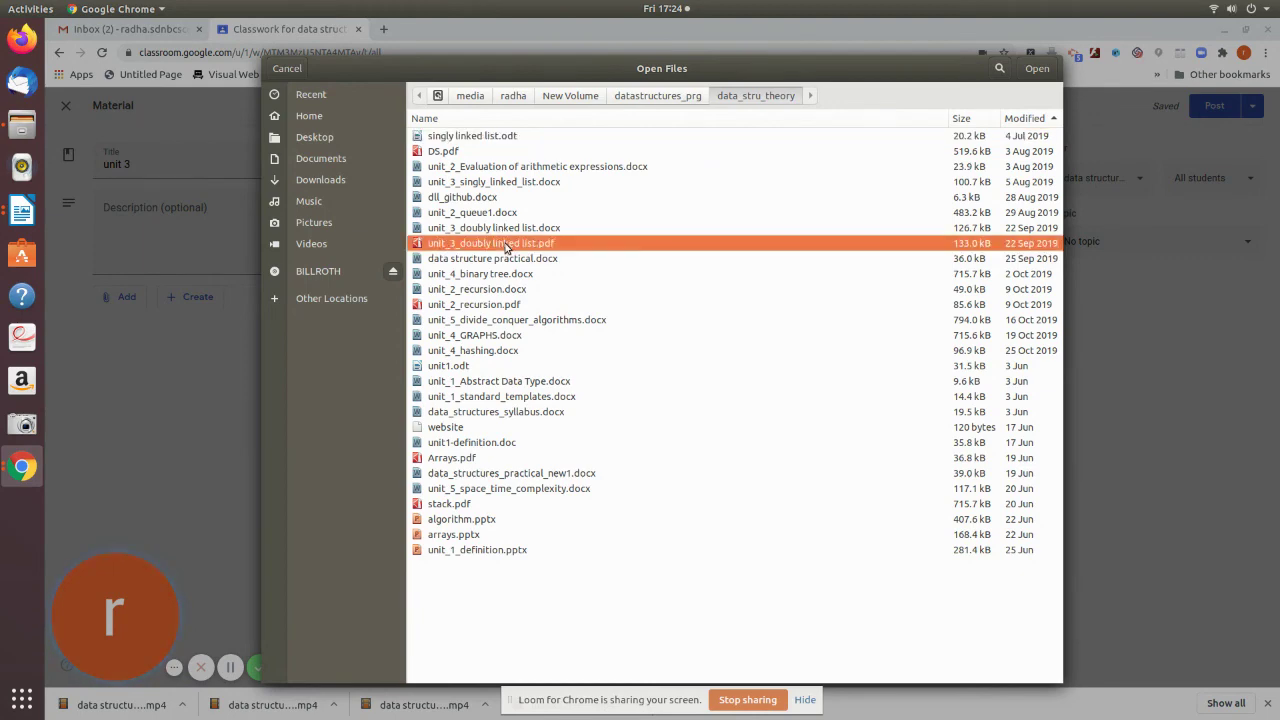
{"action": "left_click", "coordinate": [1037, 68]}
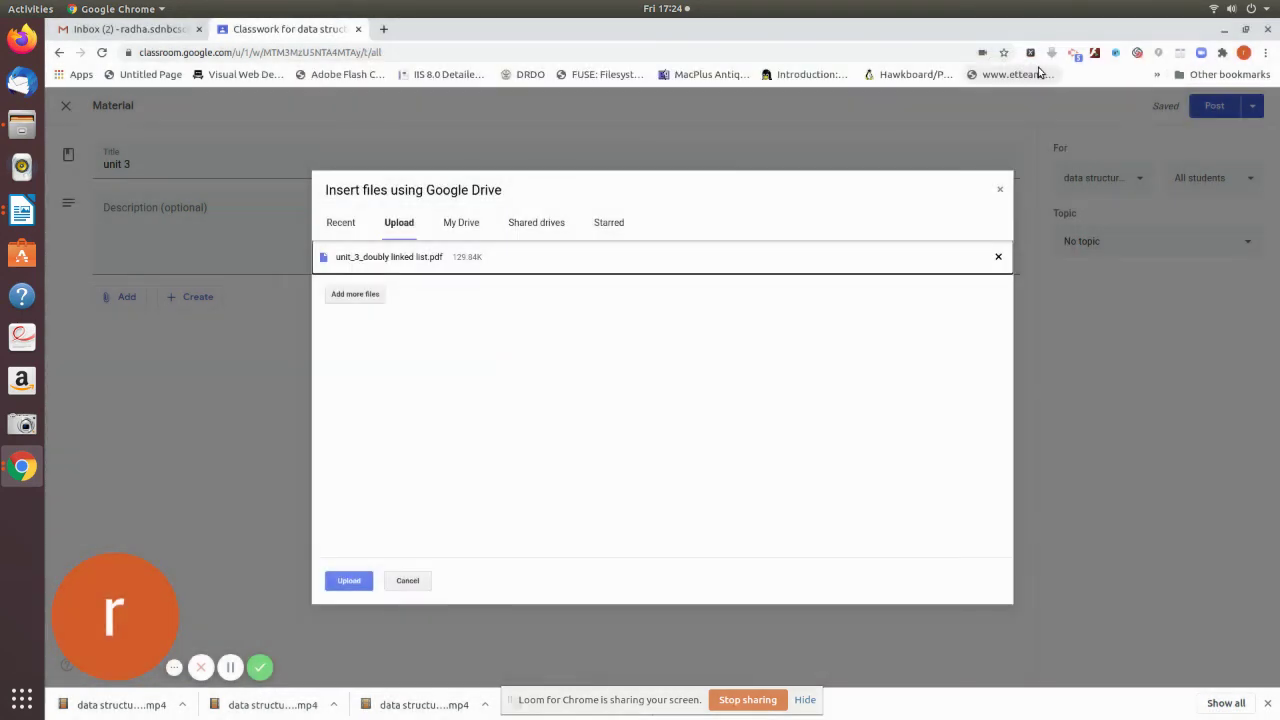
{"action": "left_click", "coordinate": [352, 580]}
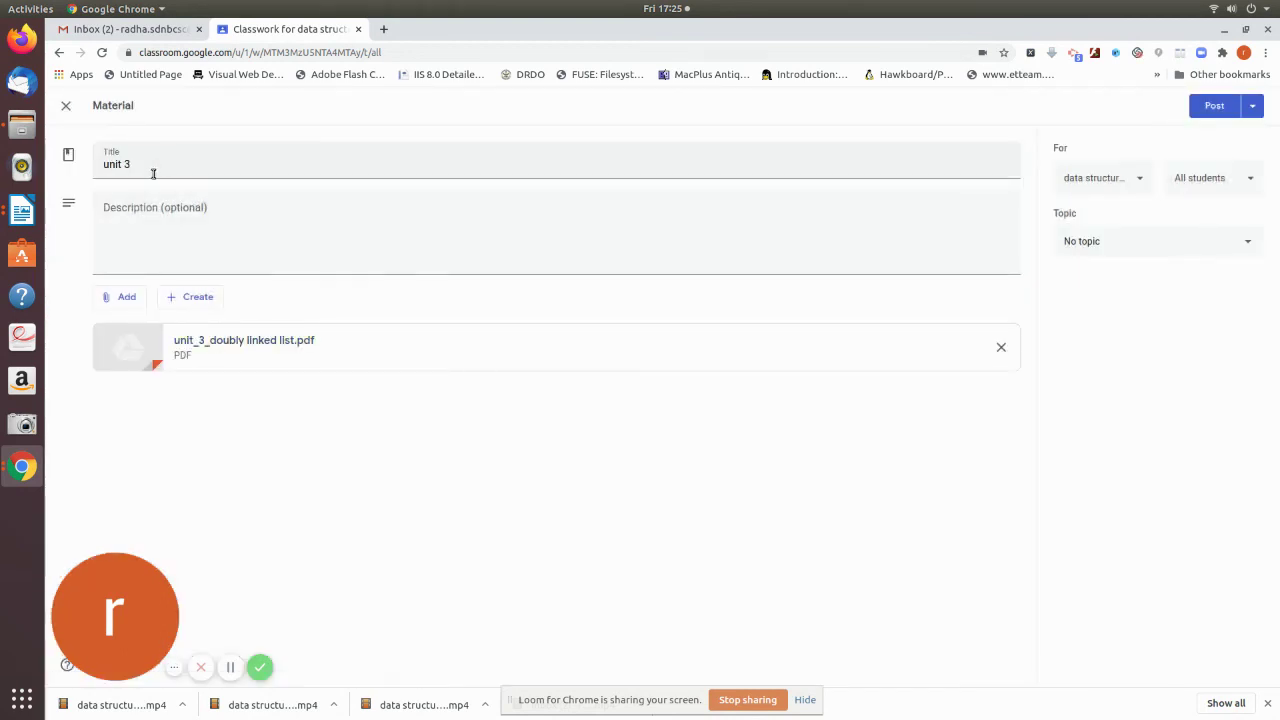
Extend the material's title to "unit 3-doubly linked list" and post it without a topic.
{"action": "left_click", "coordinate": [153, 172]}
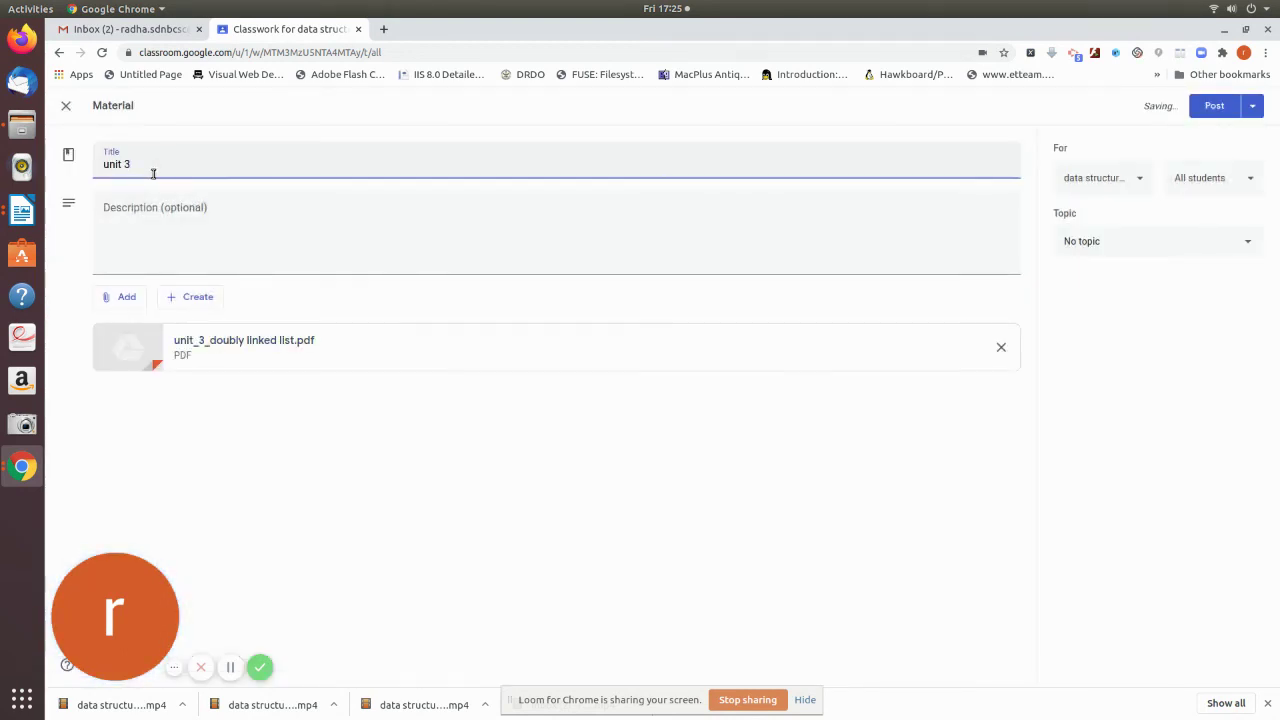
{"action": "type", "text": "-doub"}
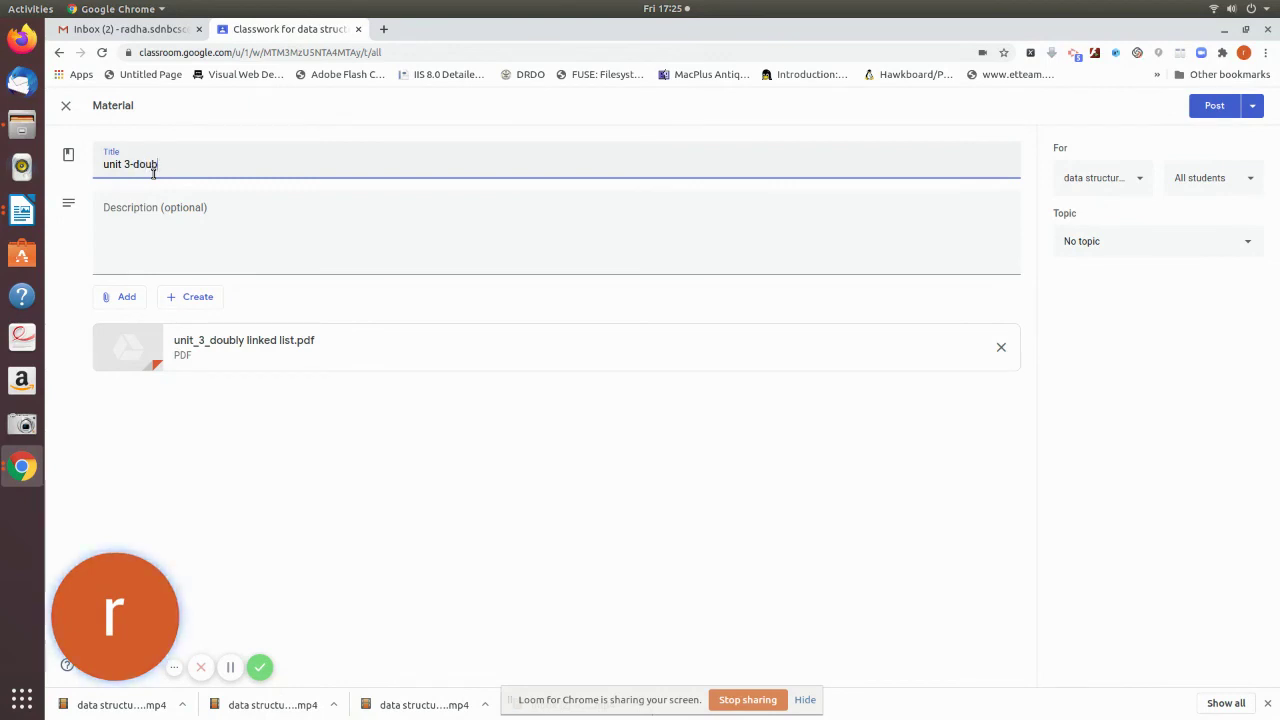
{"action": "type", "text": "ly linked list"}
{"action": "left_click", "coordinate": [1226, 104]}
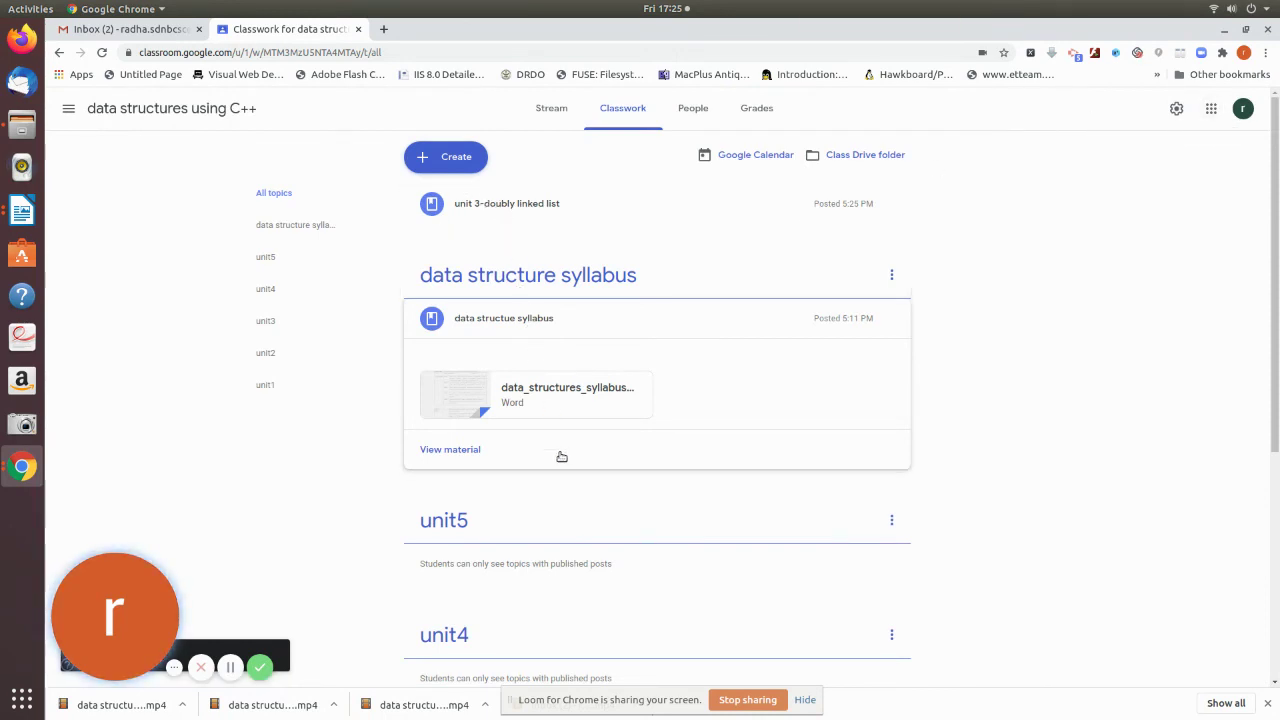
Look through the topics on the Classwork page to check where the unit 3-doubly linked list material was posted.
{"action": "scroll", "coordinate": [577, 486], "scroll_direction": "down", "scroll_amount": 5}
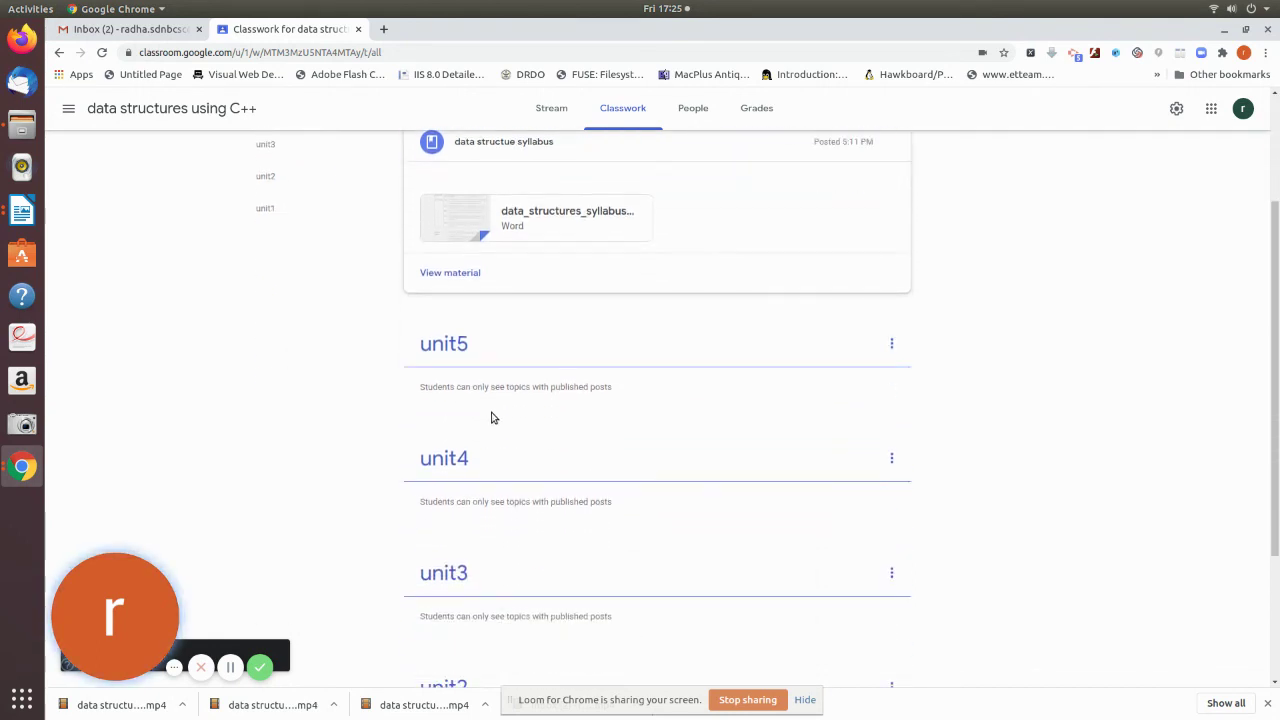
{"action": "scroll", "coordinate": [486, 600], "scroll_direction": "down", "scroll_amount": 2}
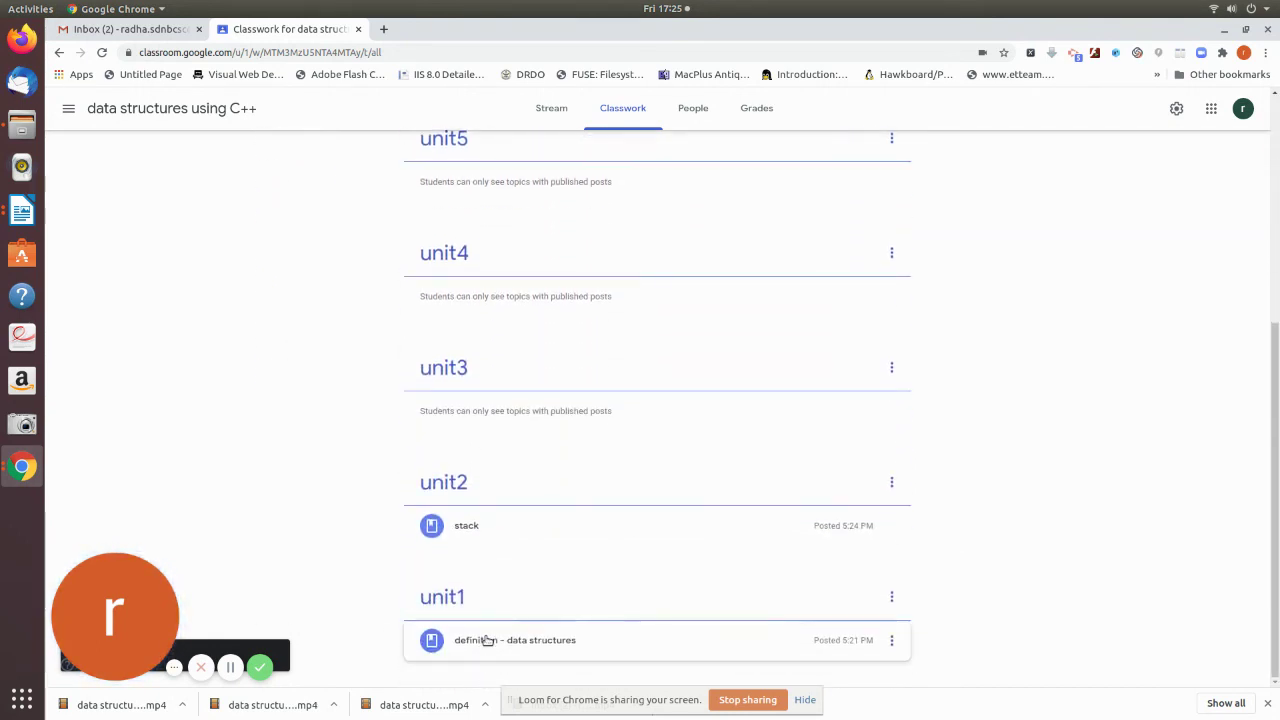
{"action": "scroll", "coordinate": [487, 640], "scroll_direction": "up", "scroll_amount": 4}
{"action": "scroll", "coordinate": [487, 640], "scroll_direction": "up", "scroll_amount": 3}
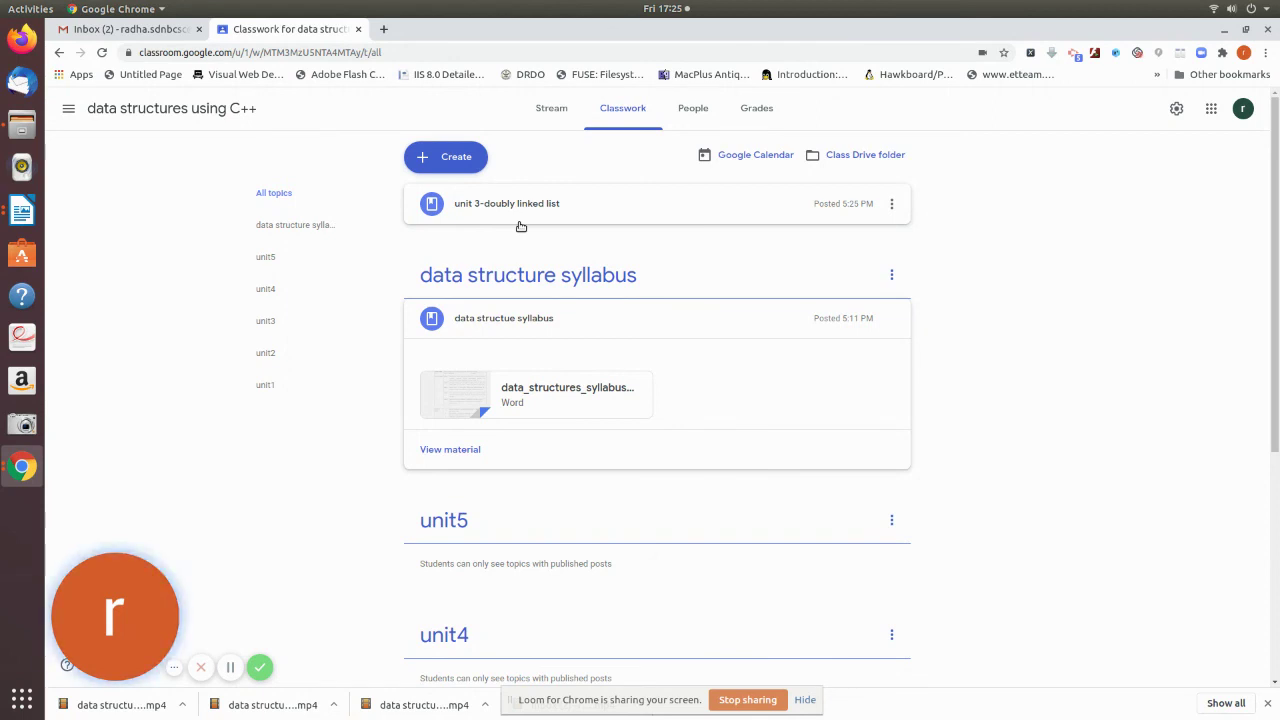
Edit the posted unit 3-doubly linked list material to assign it to the unit3 topic, and save the change.
{"action": "left_click", "coordinate": [893, 207]}
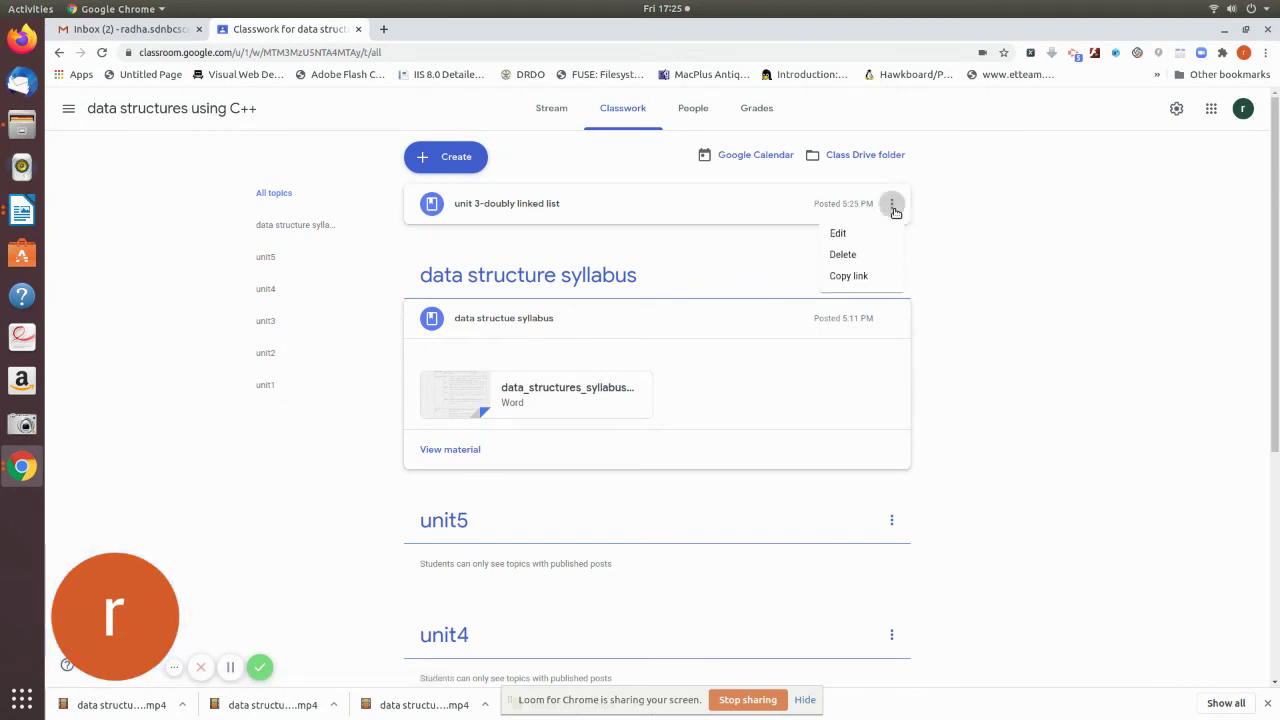
{"action": "left_click", "coordinate": [857, 234]}
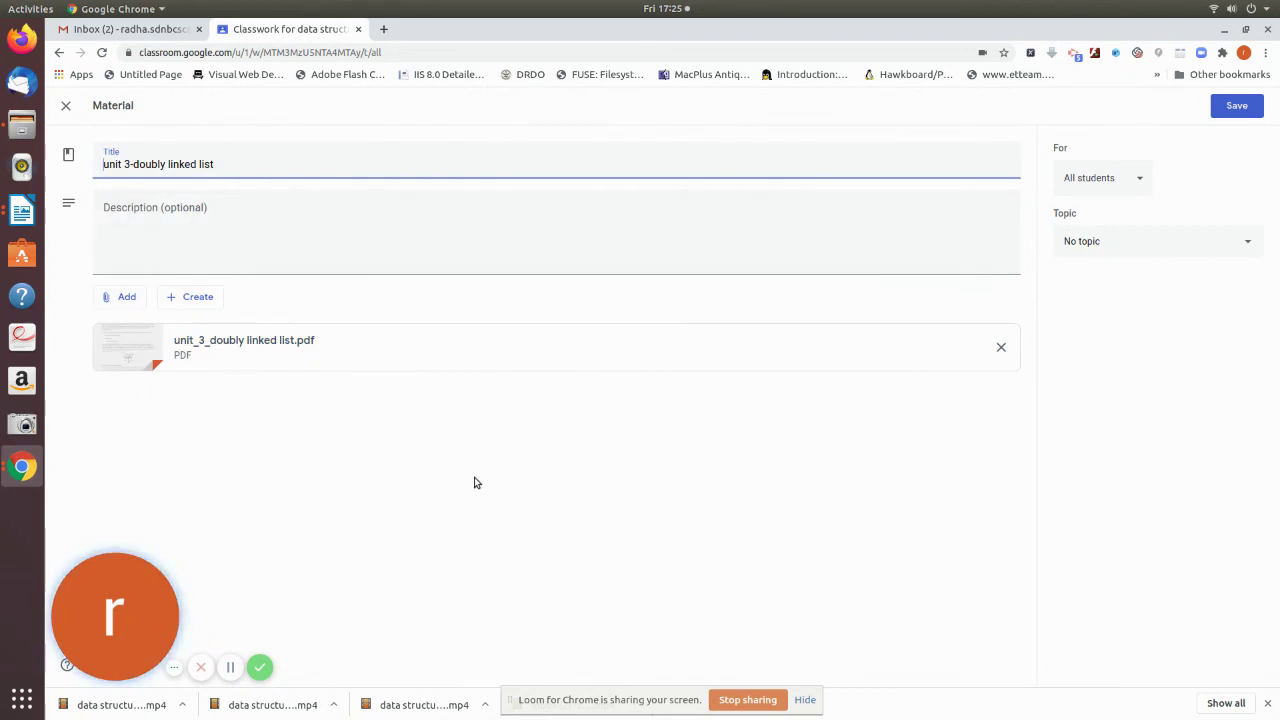
{"action": "left_click", "coordinate": [1243, 247]}
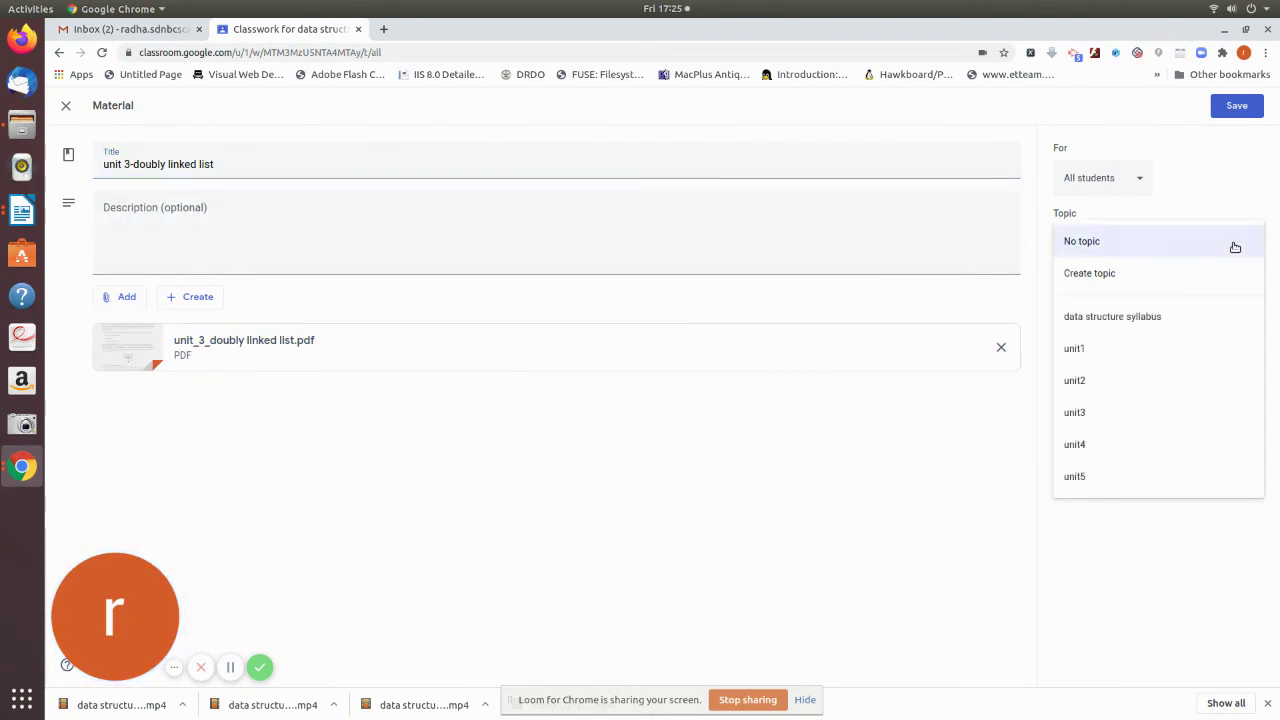
{"action": "left_click", "coordinate": [1091, 421]}
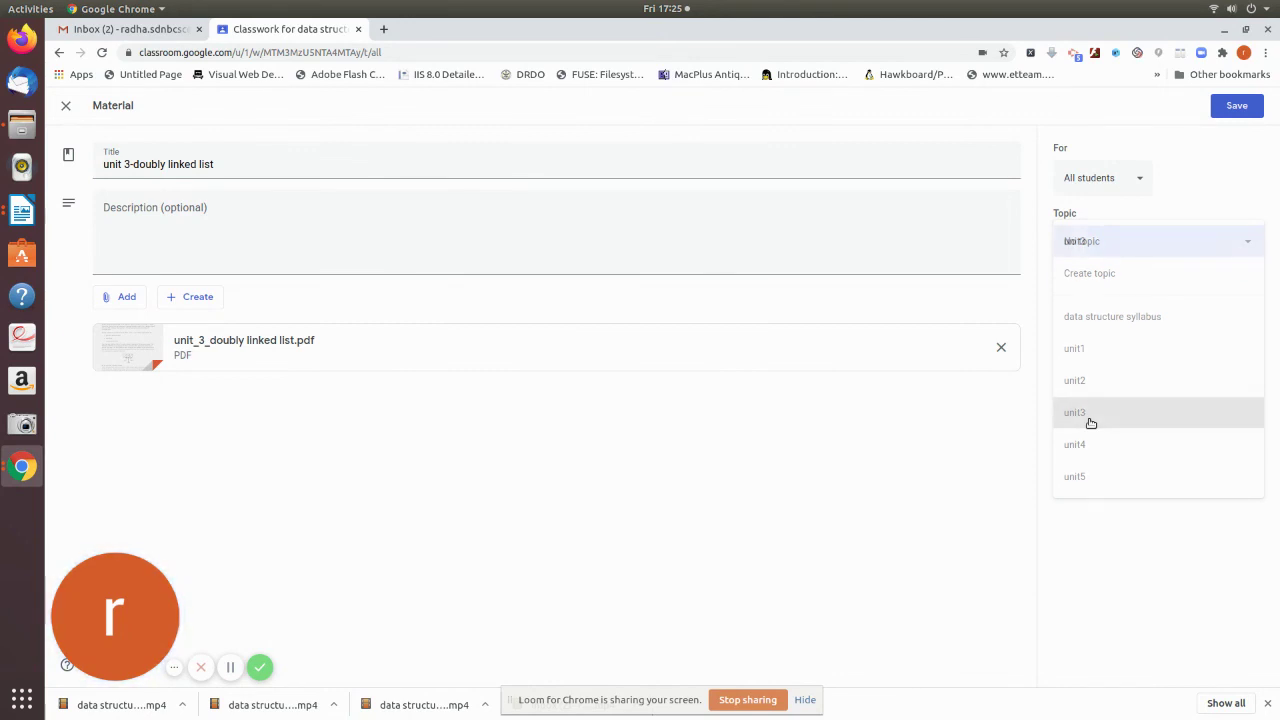
{"action": "left_click", "coordinate": [1237, 107]}
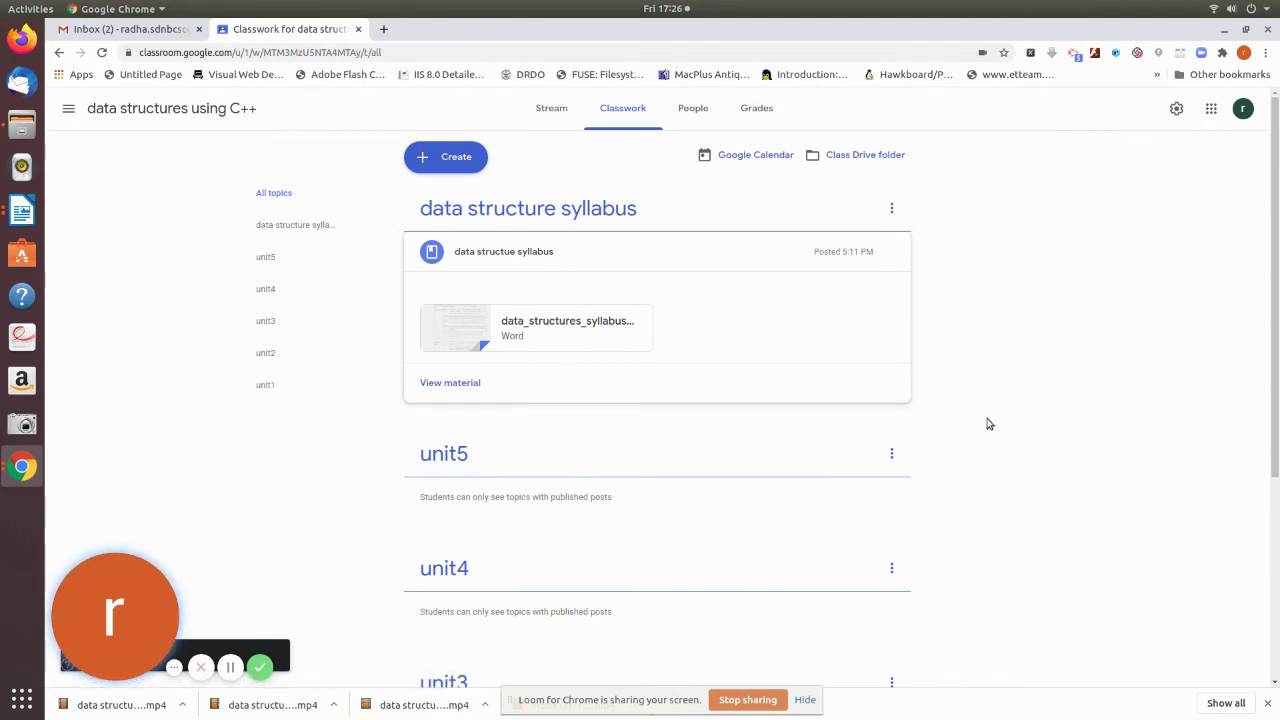
{"action": "scroll", "coordinate": [988, 424], "scroll_direction": "down", "scroll_amount": 5}
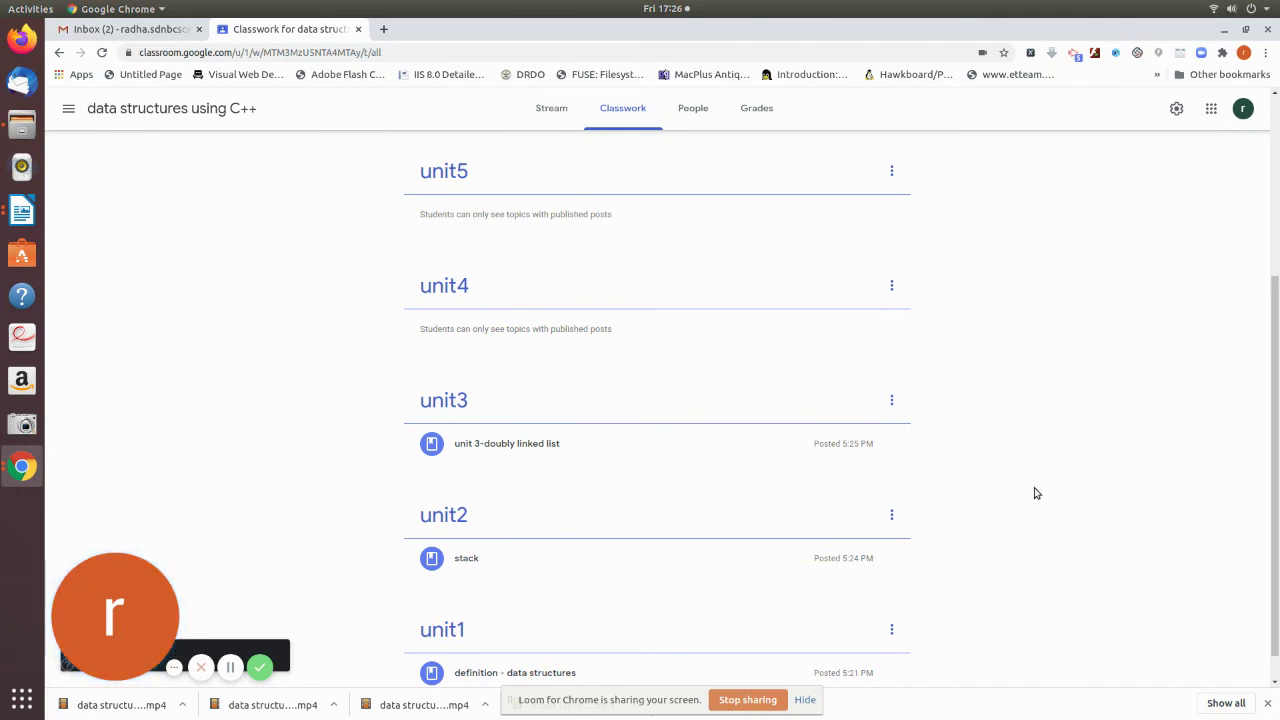
{"action": "scroll", "coordinate": [1036, 493], "scroll_direction": "up", "scroll_amount": 3}
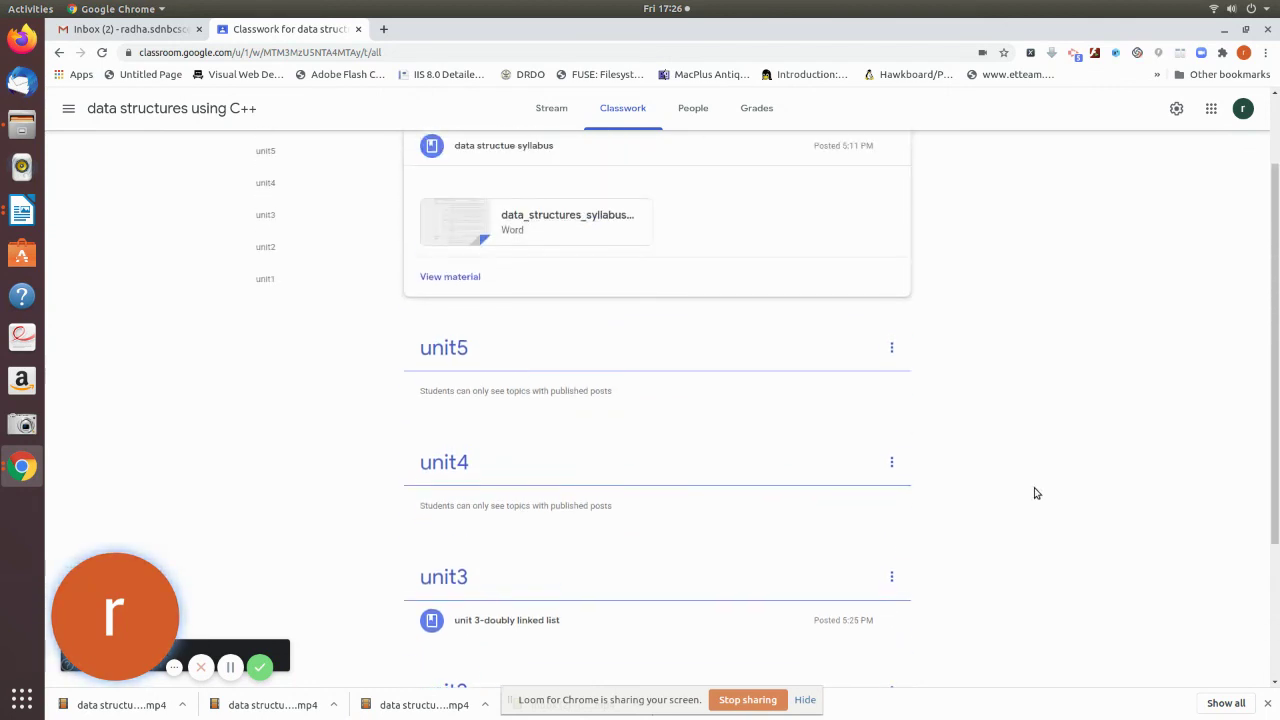